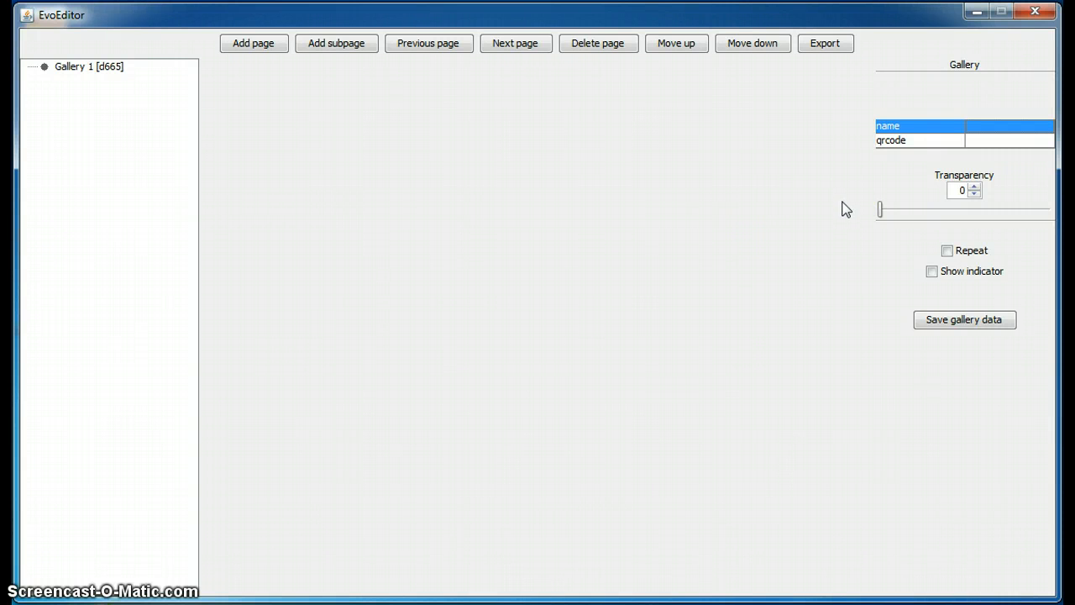
Set the gallery's name to galleryName and its qrcode to 123-code.
double_click(1024, 127)
text(galleryName)
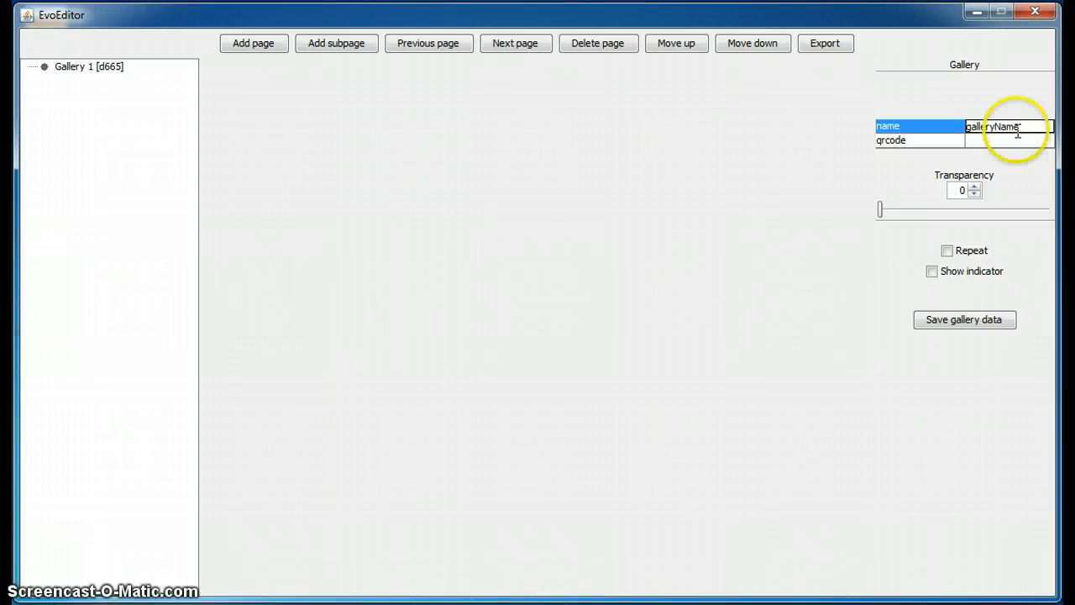
click(1017, 140)
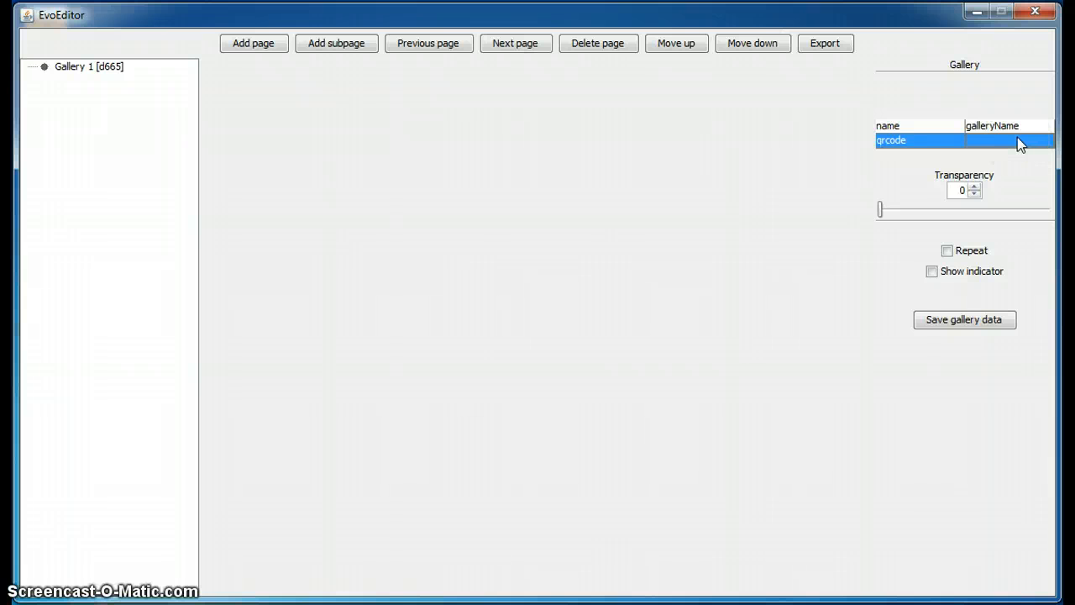
double_click(1016, 140)
text(123-code)
Set the gallery's transparency to 115, enable Repeat, and save the gallery data.
click(976, 187)
click(975, 188)
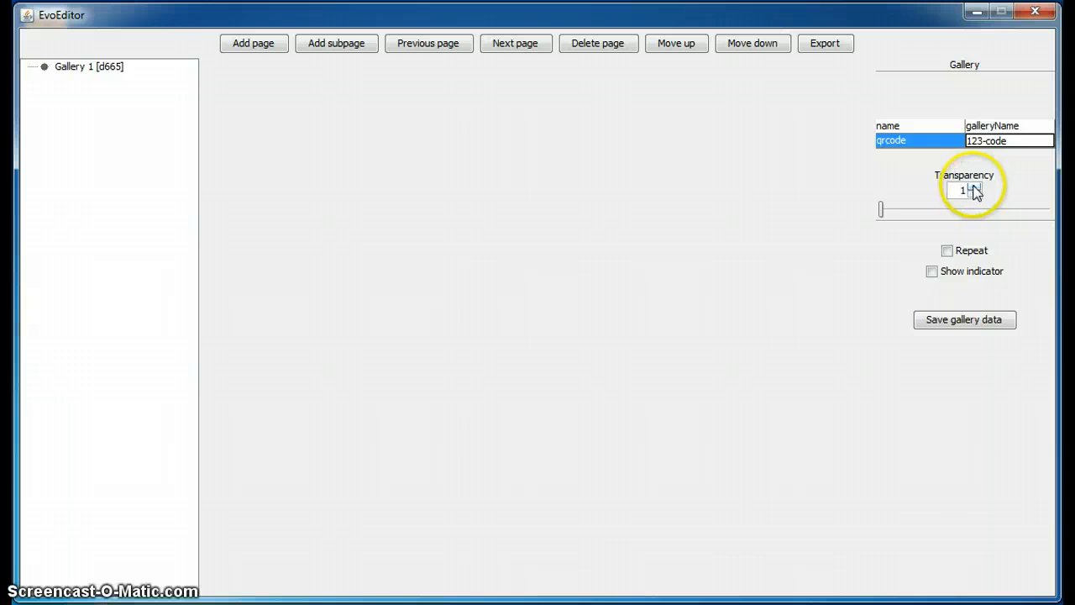
click(975, 188)
drag(883, 214, 953, 213)
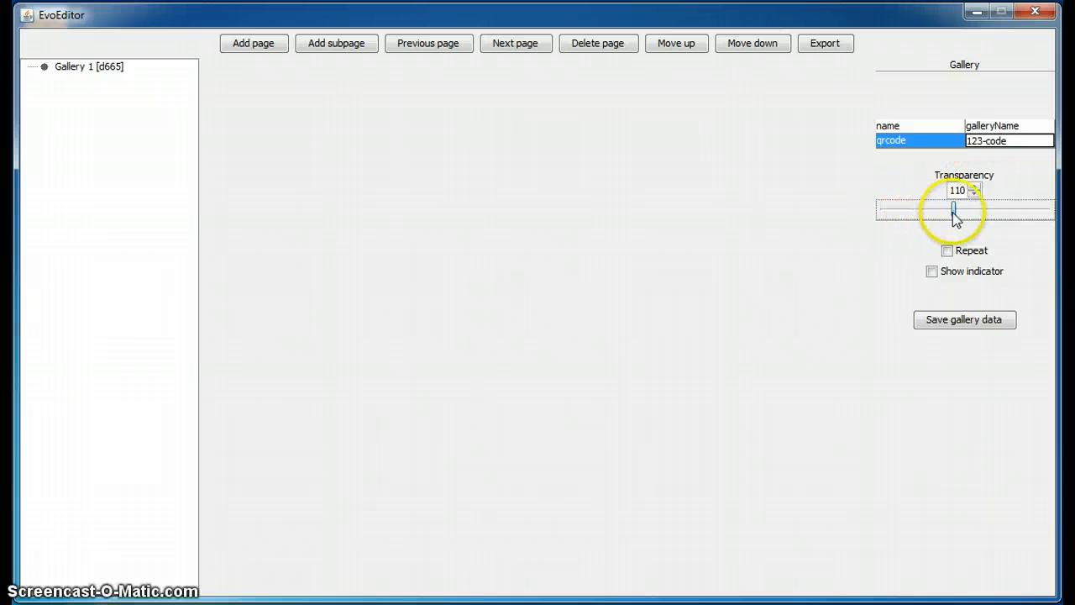
click(975, 187)
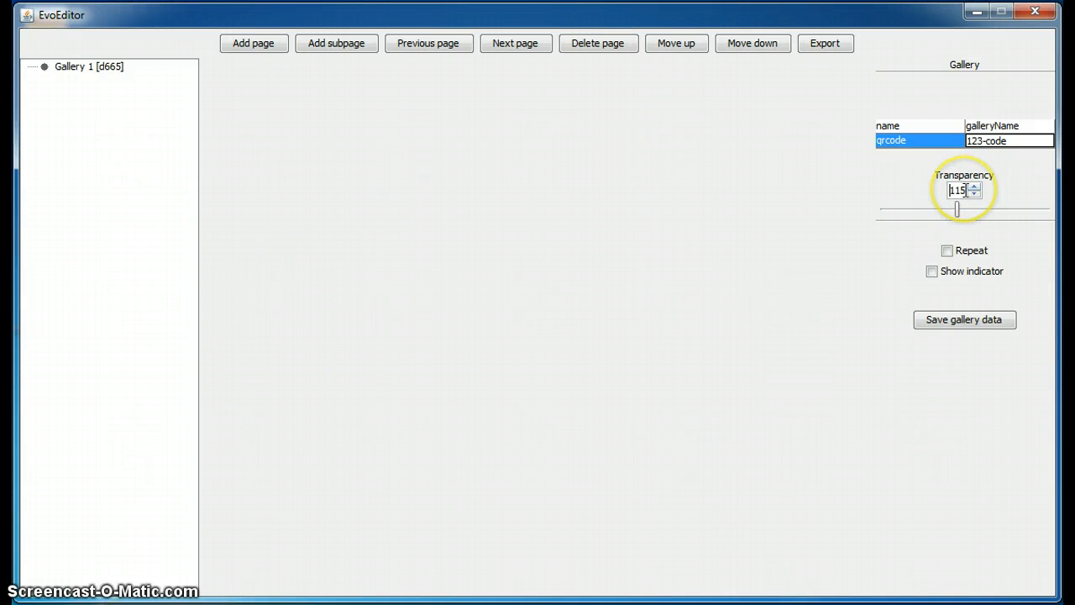
click(948, 250)
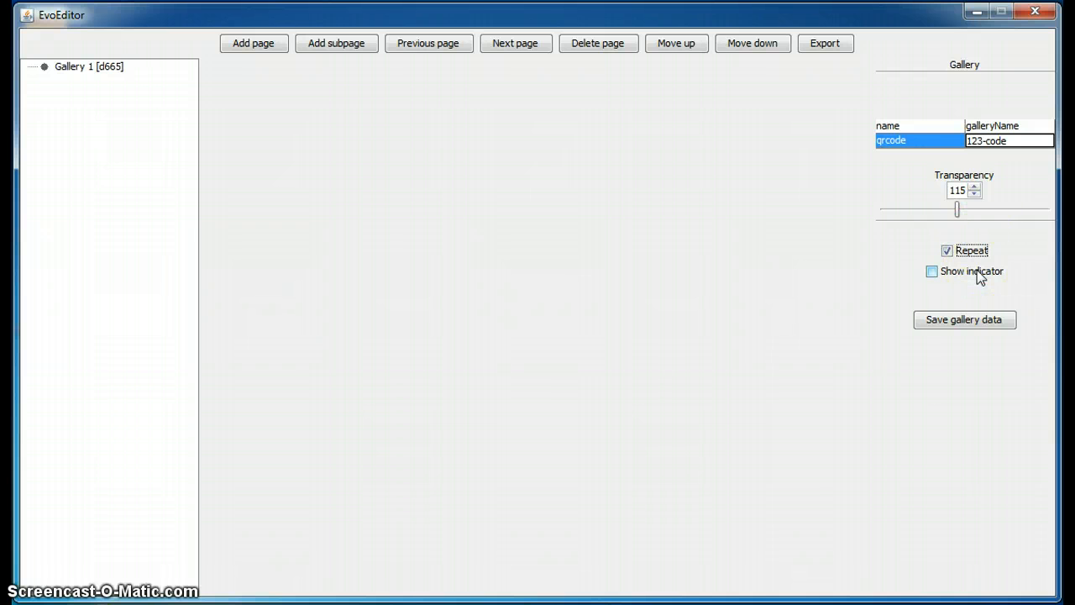
click(984, 324)
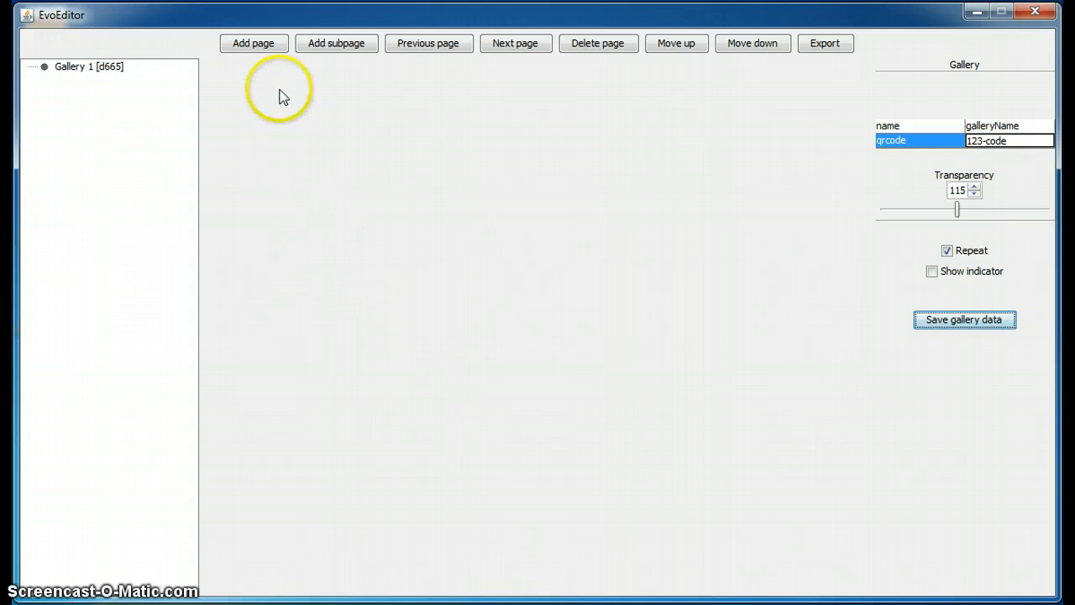
Add seven pages to Gallery 1 and expand the gallery to show them in the tree.
click(267, 49)
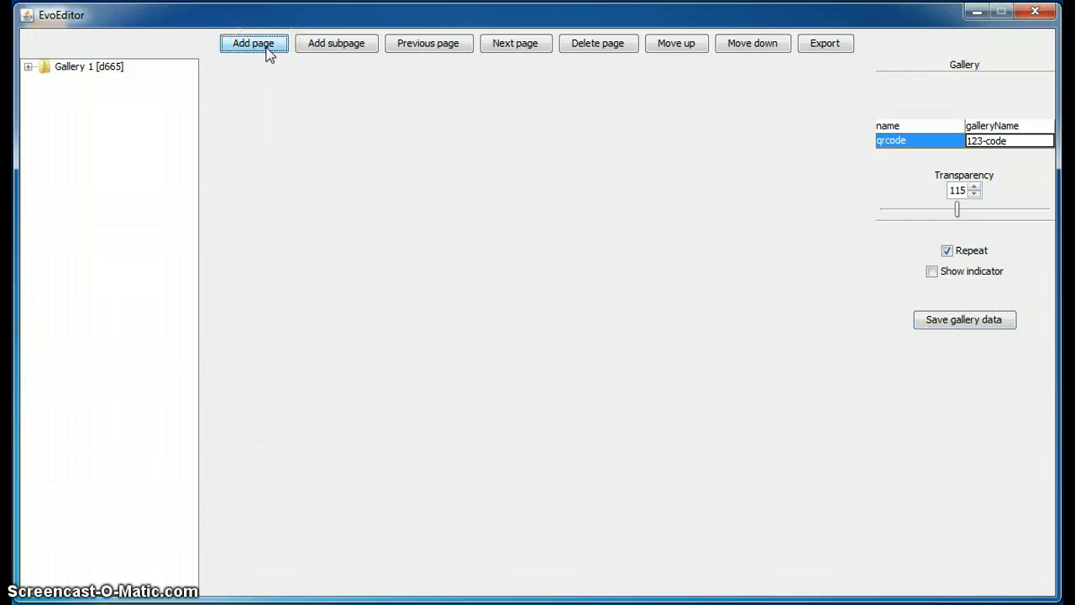
click(269, 52)
click(28, 67)
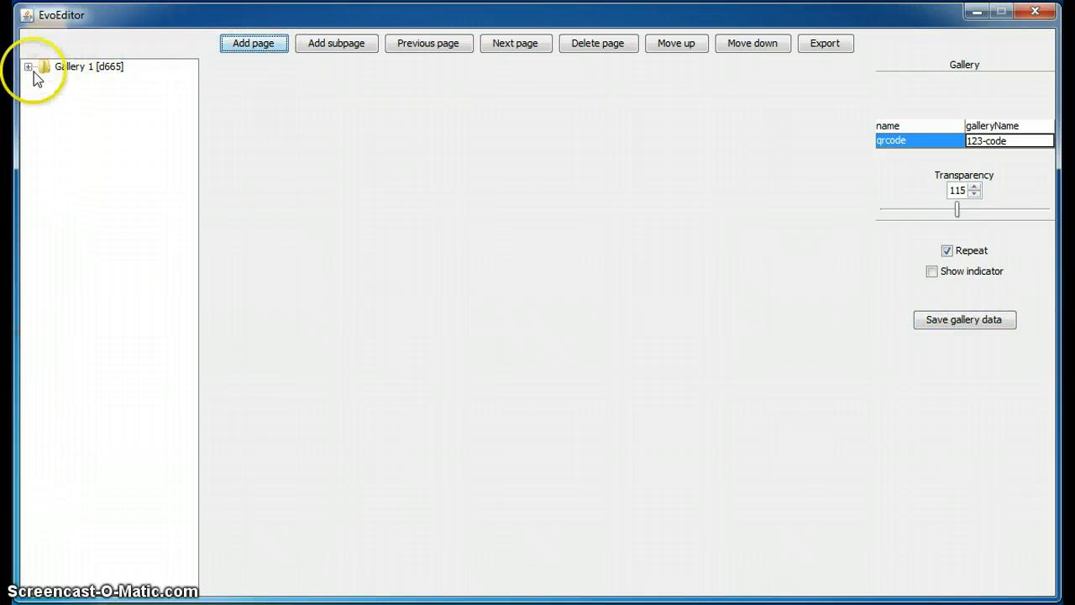
click(257, 45)
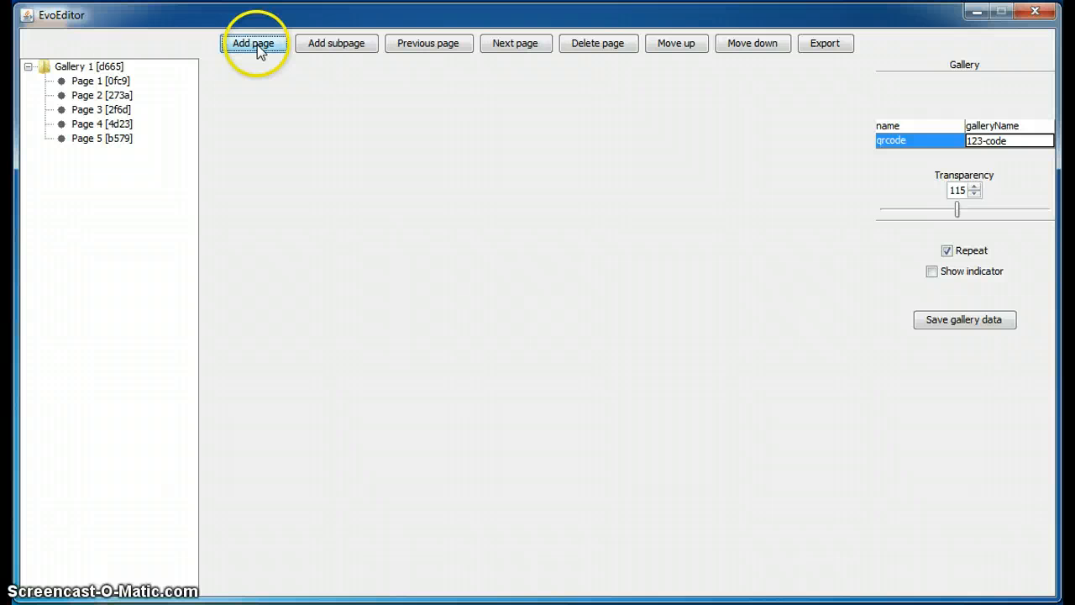
click(257, 43)
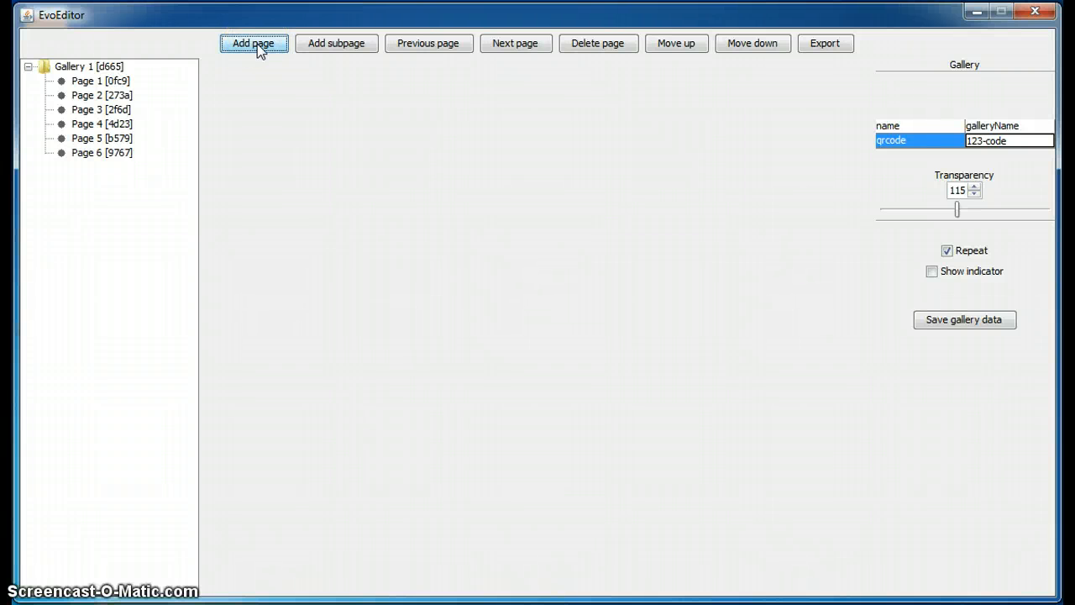
click(257, 44)
Browse the new pages one after another in the gallery tree, going through Pages 1 to 5 and back.
click(117, 82)
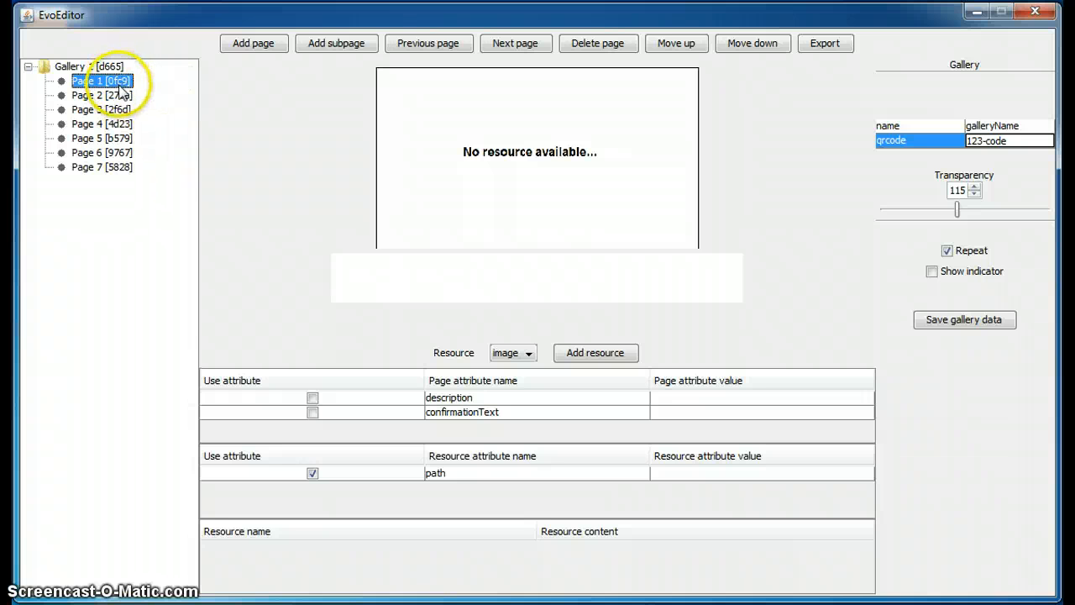
click(122, 98)
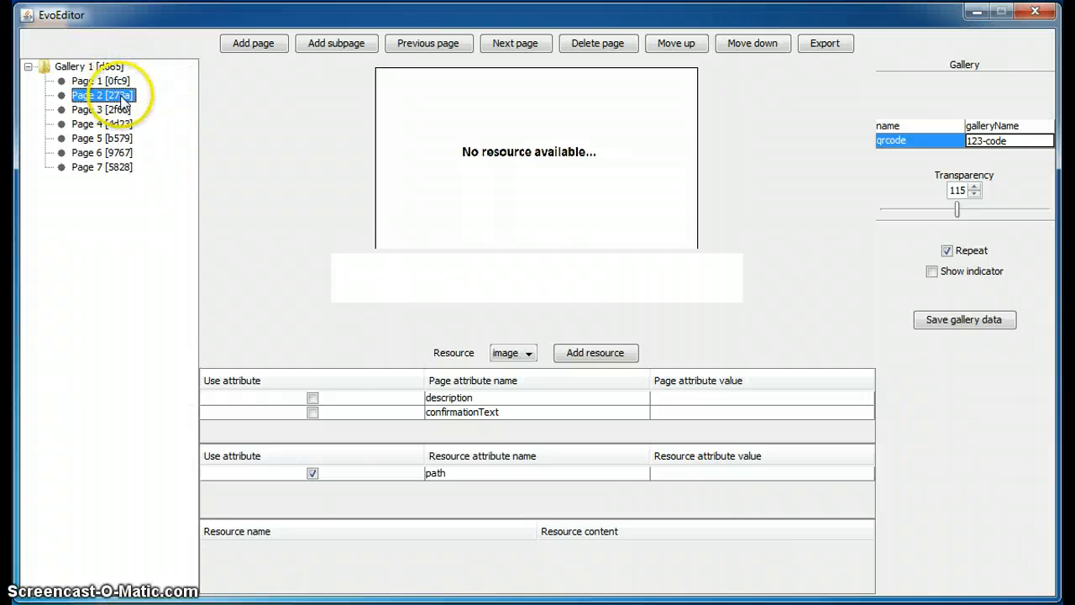
click(122, 110)
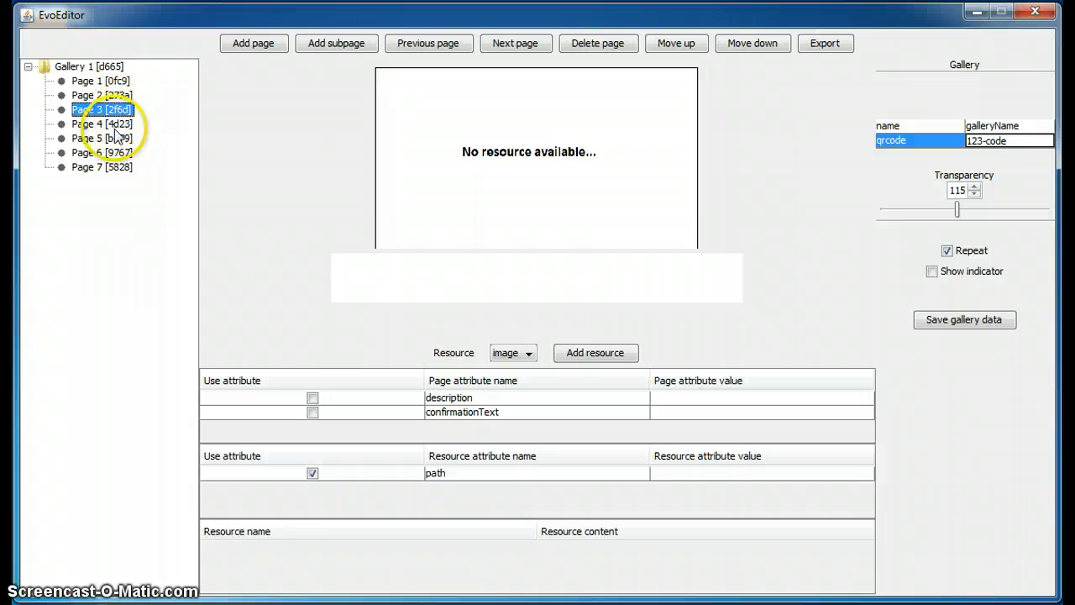
click(123, 124)
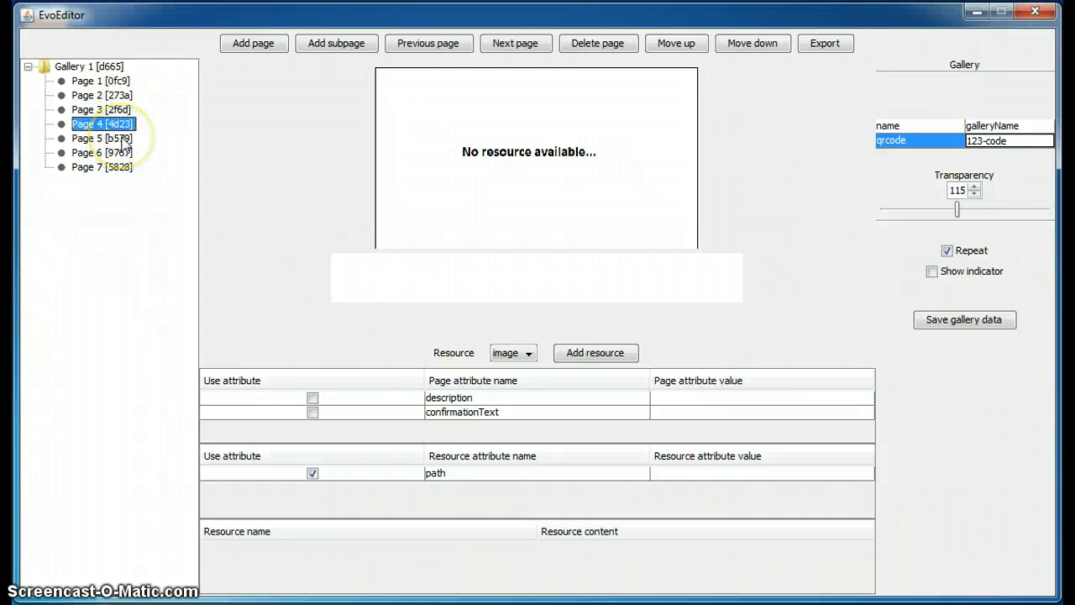
click(124, 138)
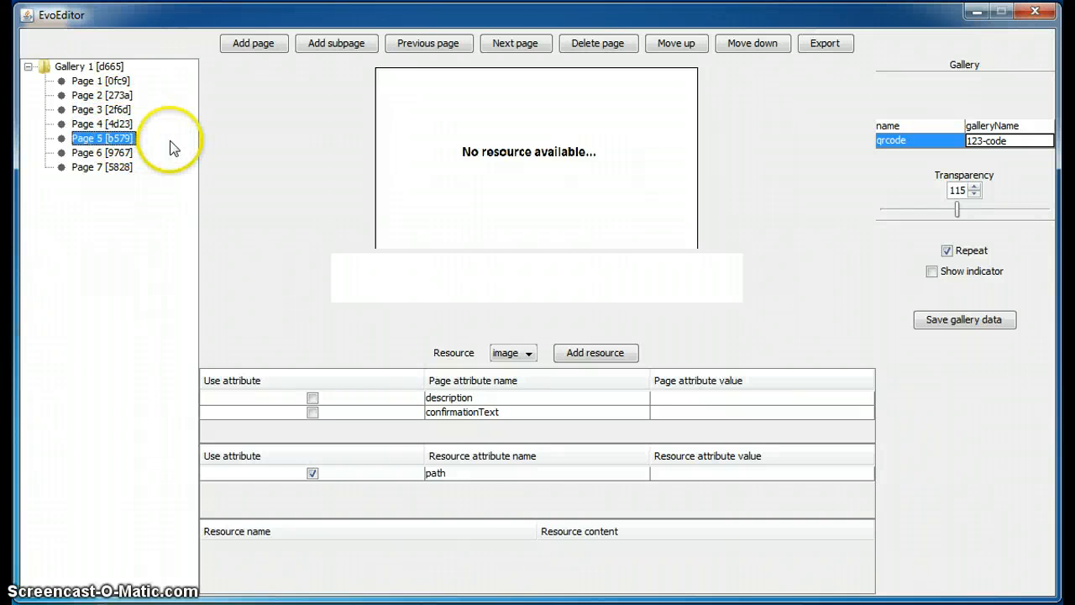
key(Up)
key(Up)
key(Up)
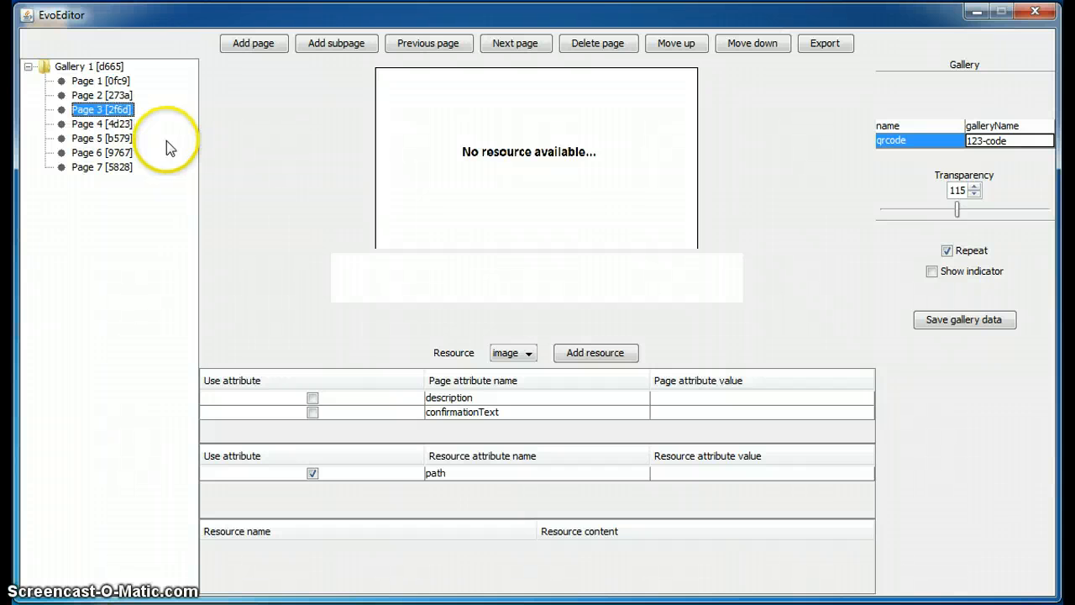
key(Down)
key(Down)
key(Down)
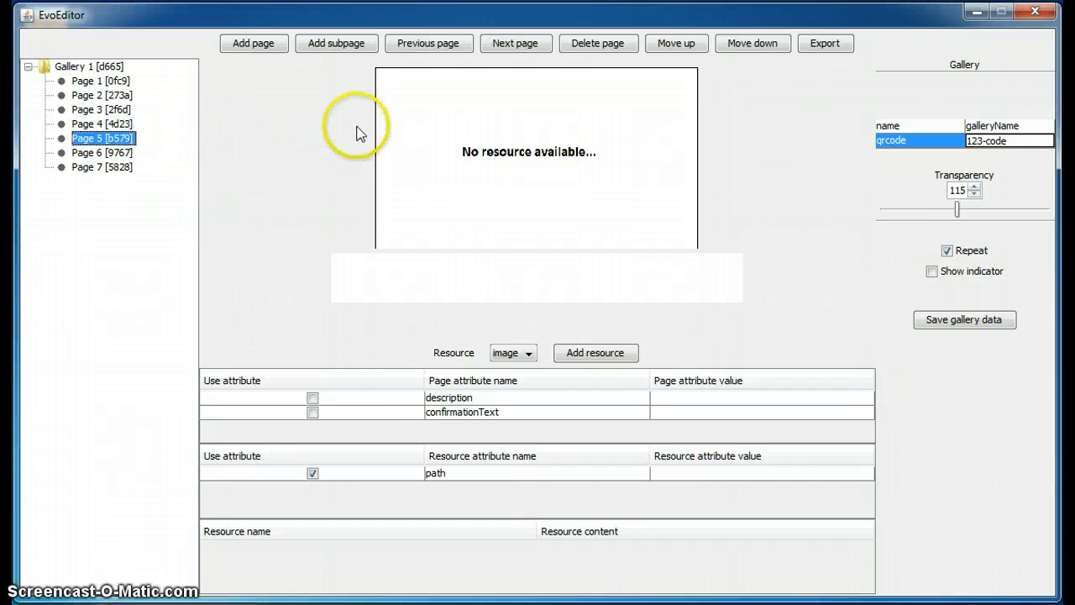
Go back and forth between neighbouring pages with the previous and next page commands, finishing on Page 1.
click(441, 45)
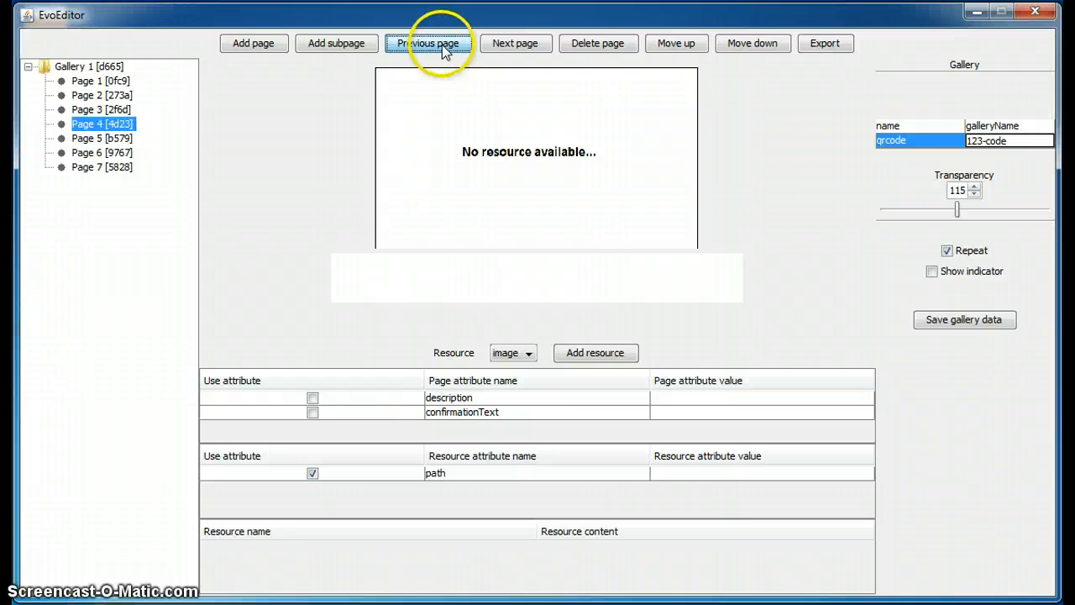
click(499, 45)
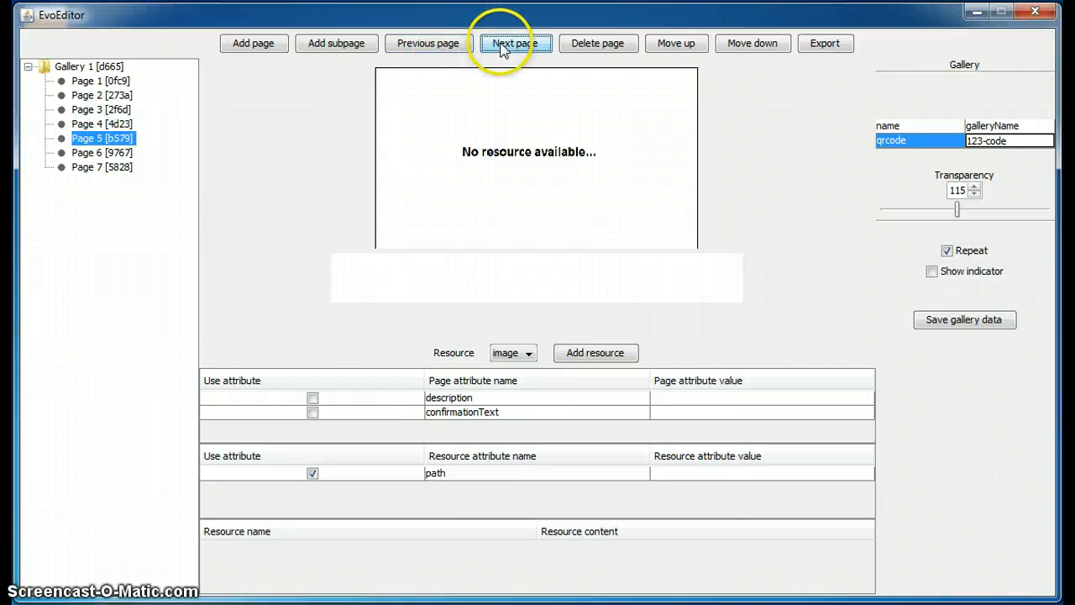
click(499, 44)
click(456, 46)
click(454, 45)
click(450, 44)
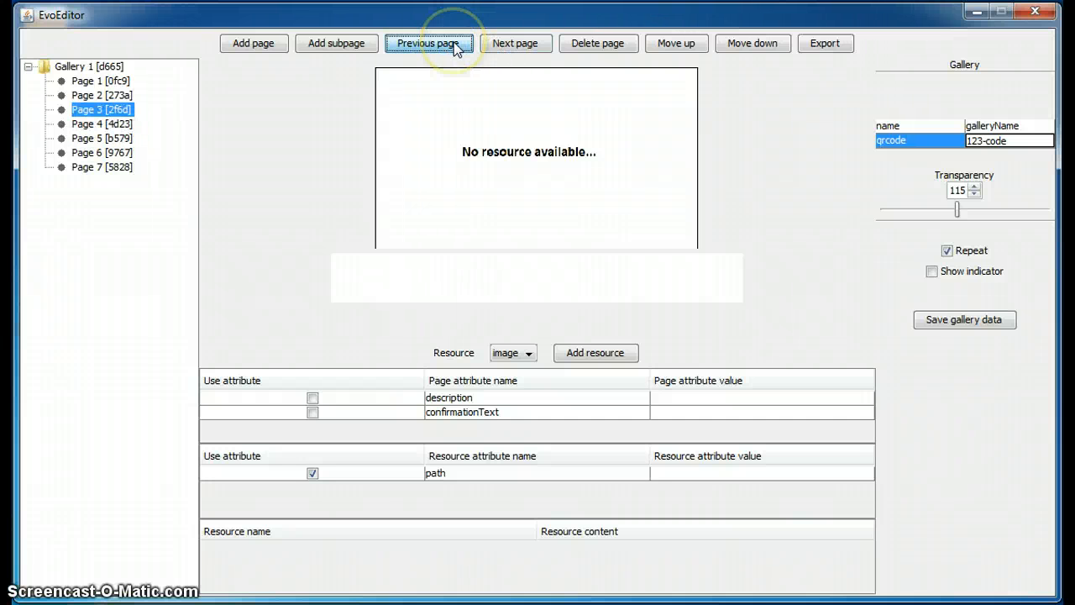
click(126, 81)
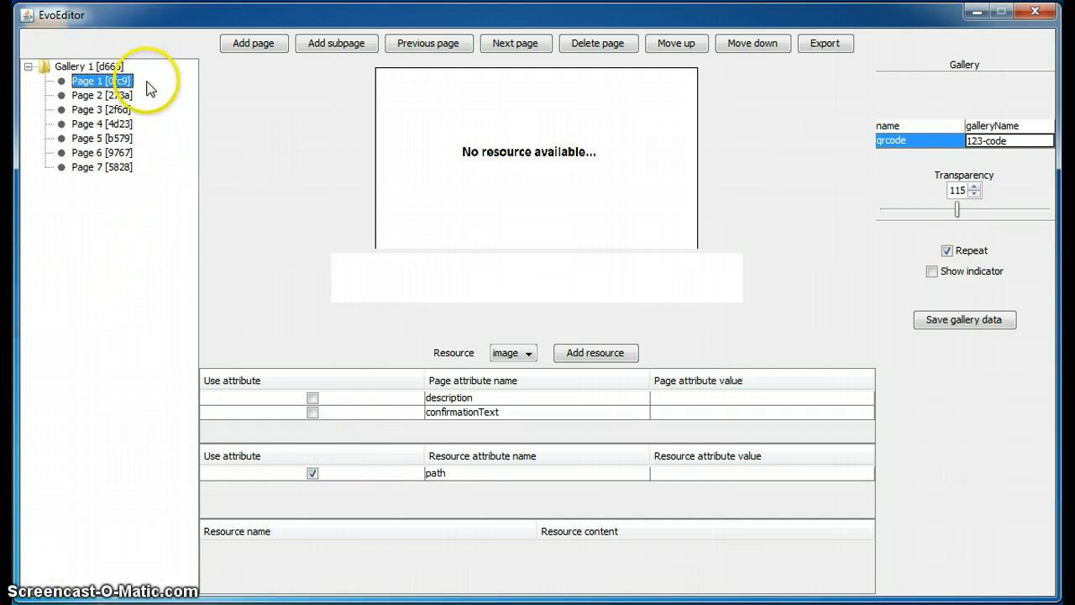
Add five subpages to Page 6 of the gallery and expand it in the tree.
click(117, 153)
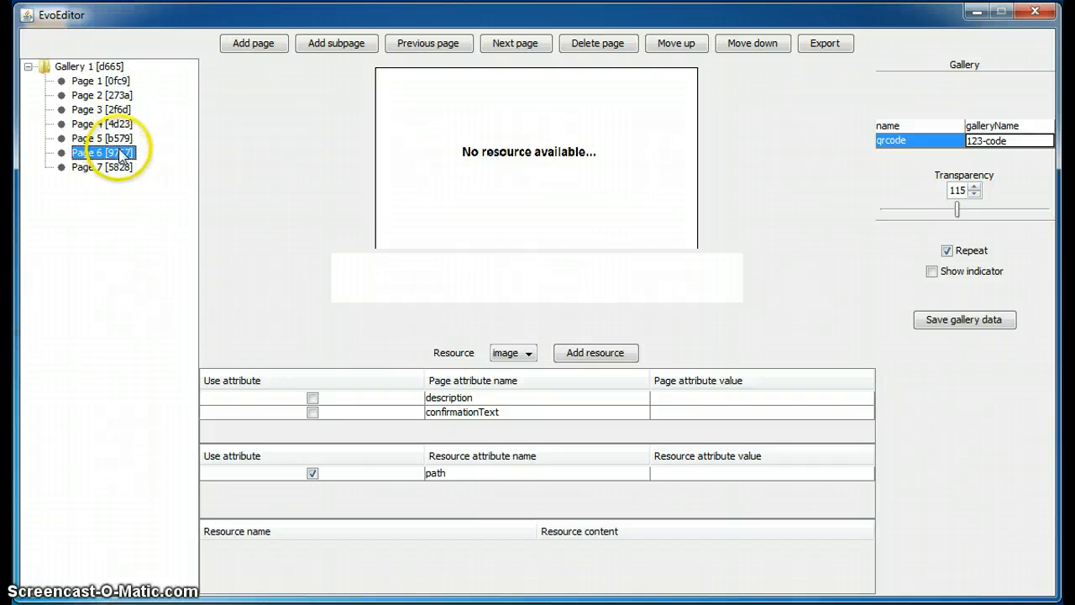
click(338, 43)
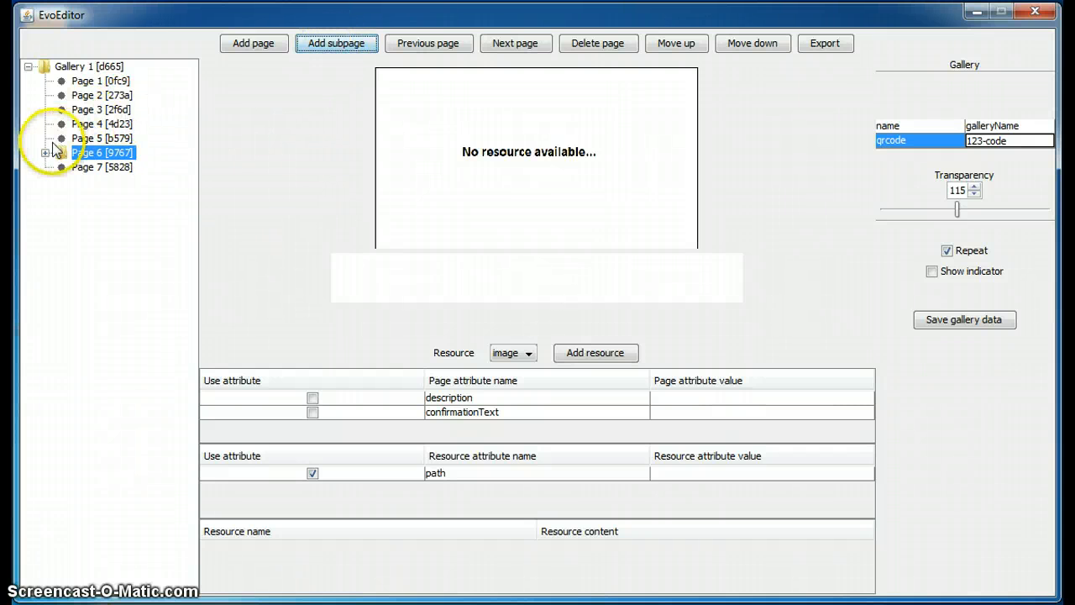
click(46, 153)
click(335, 45)
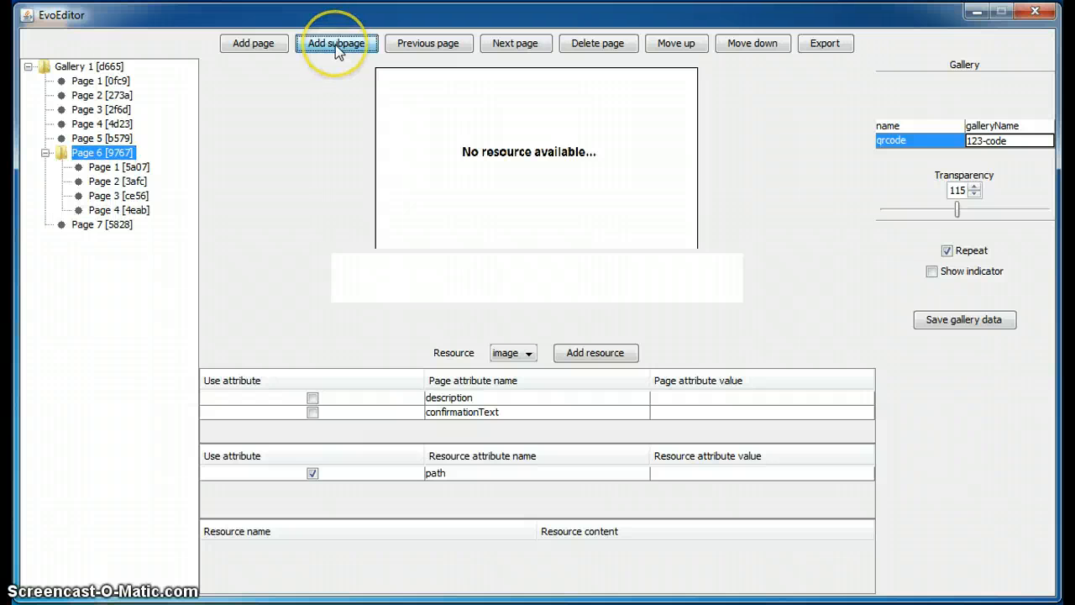
click(335, 44)
Add two subpages to Page 1 under Page 6 and expand it in the tree.
click(121, 167)
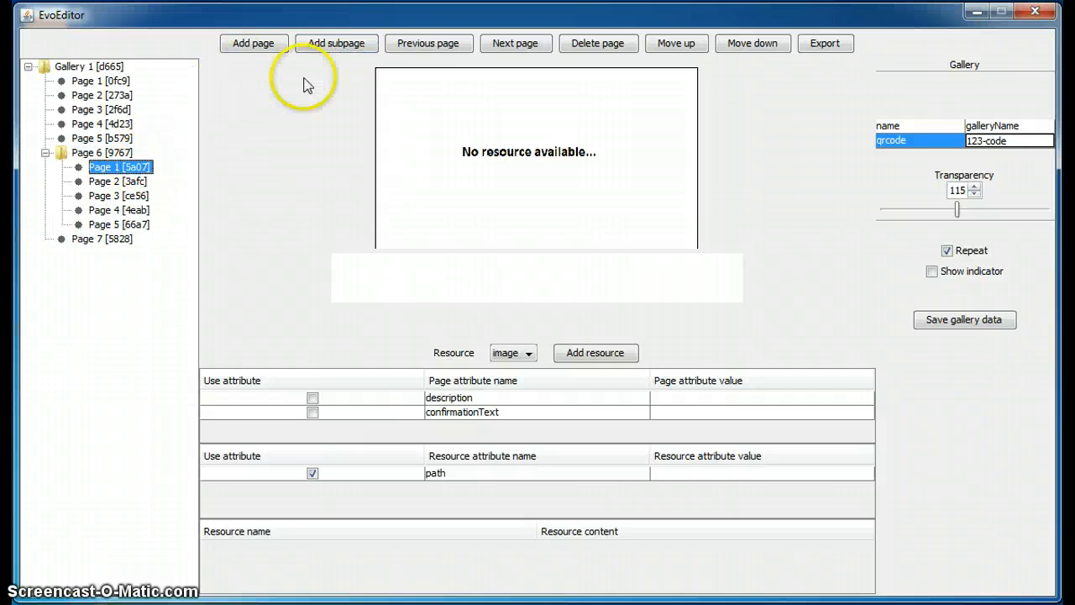
click(335, 43)
click(336, 43)
click(63, 168)
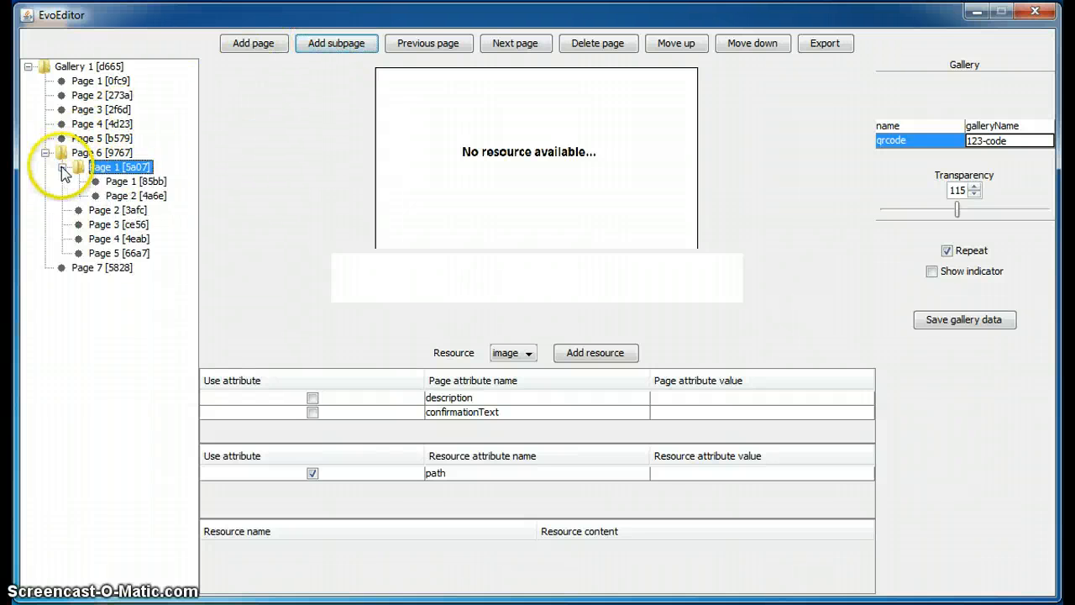
Add two further subpages to the nested Page 1 [85bb] and expand it in the tree.
click(114, 180)
click(334, 44)
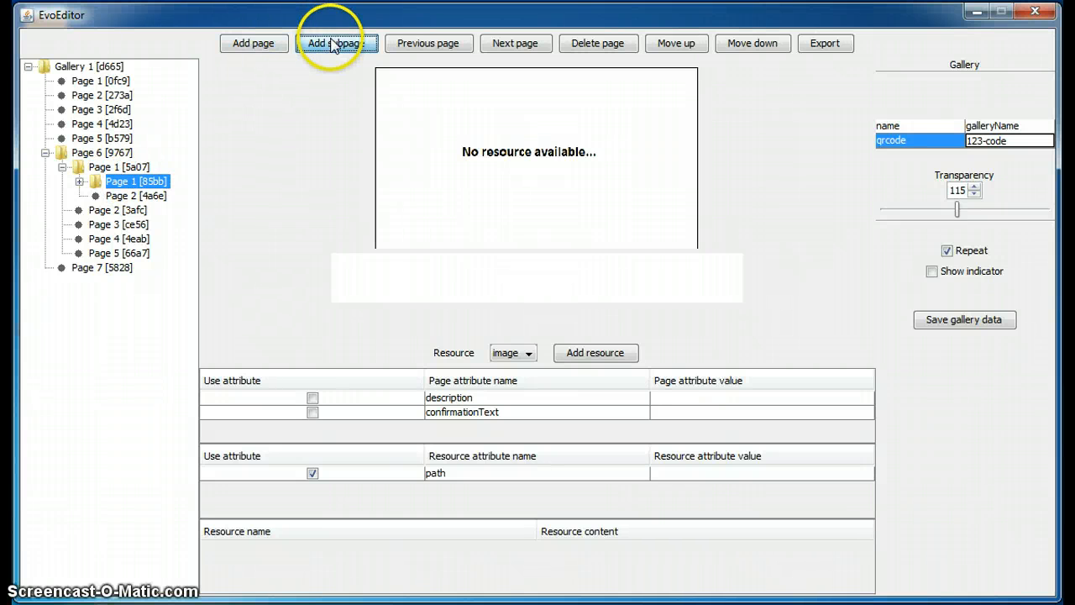
click(78, 182)
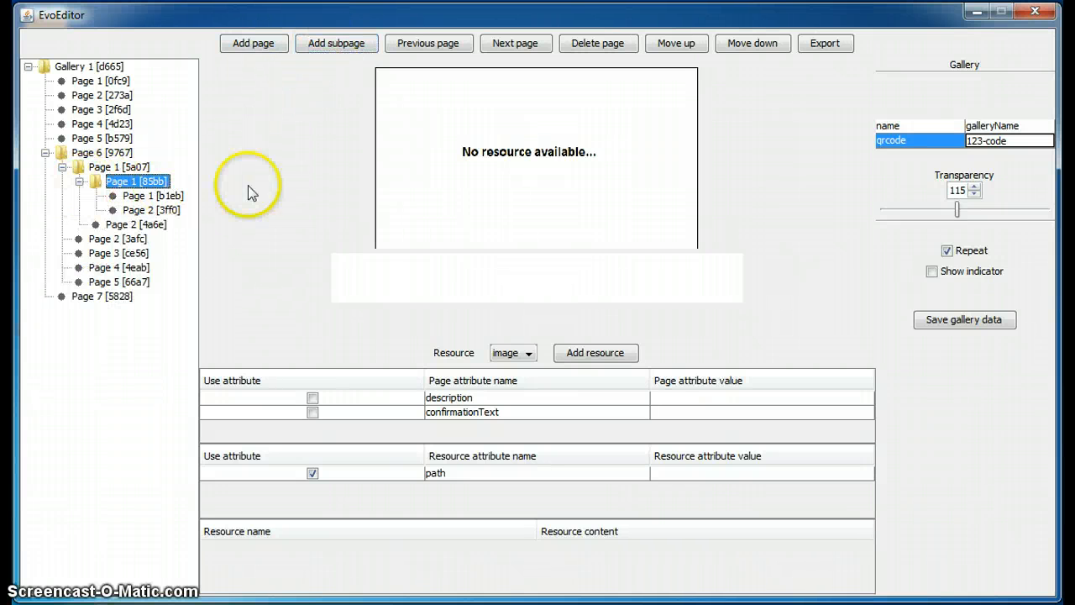
Delete the deepest-level Page 2 [3ff0] and its parent Page 1 [85bb] together with the remaining subpage.
click(168, 212)
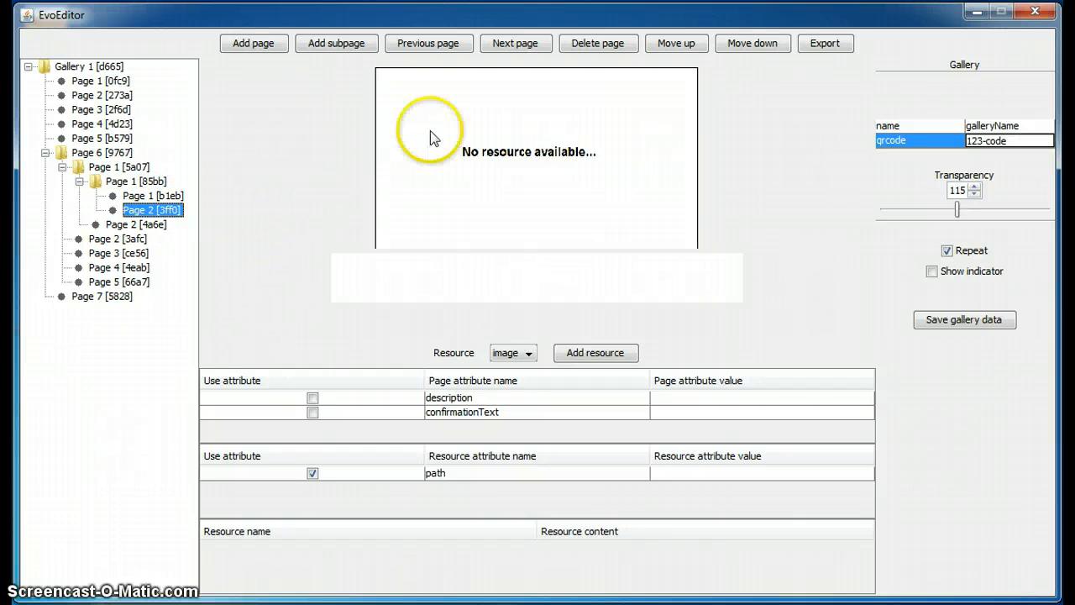
click(597, 45)
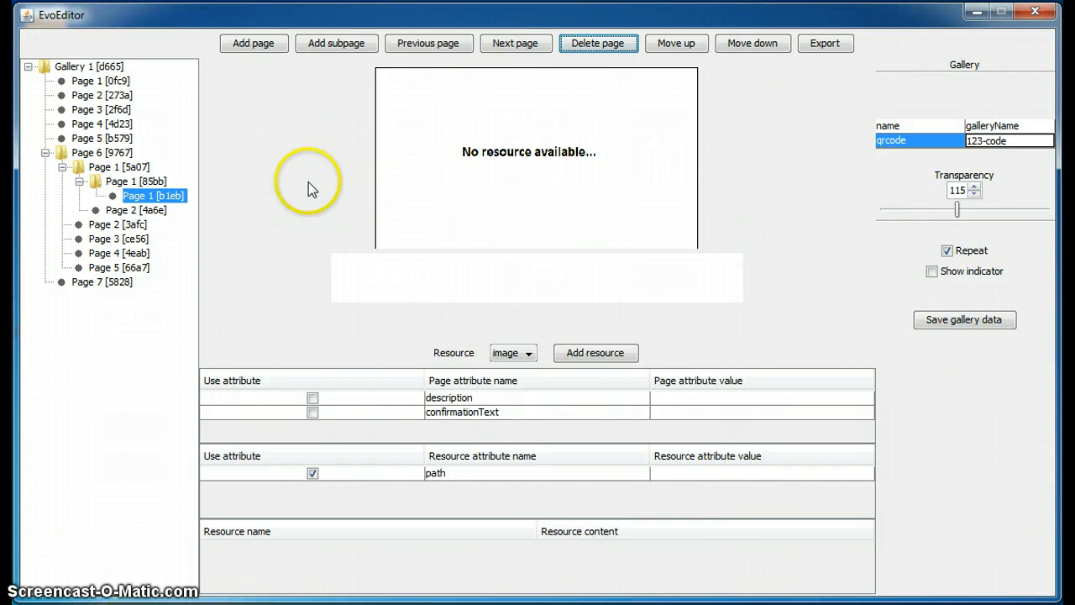
click(142, 182)
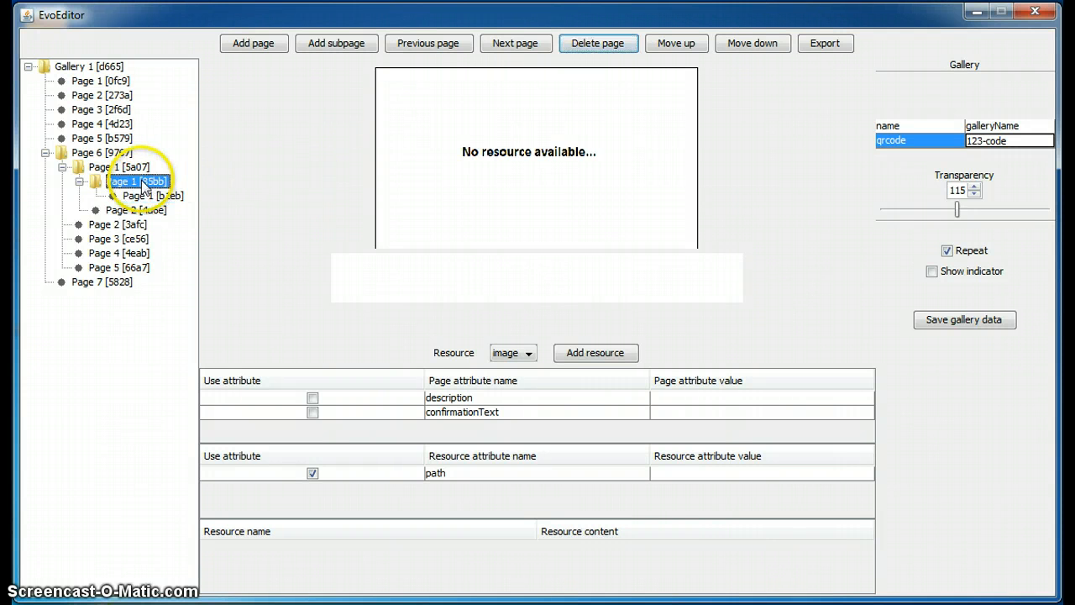
click(599, 44)
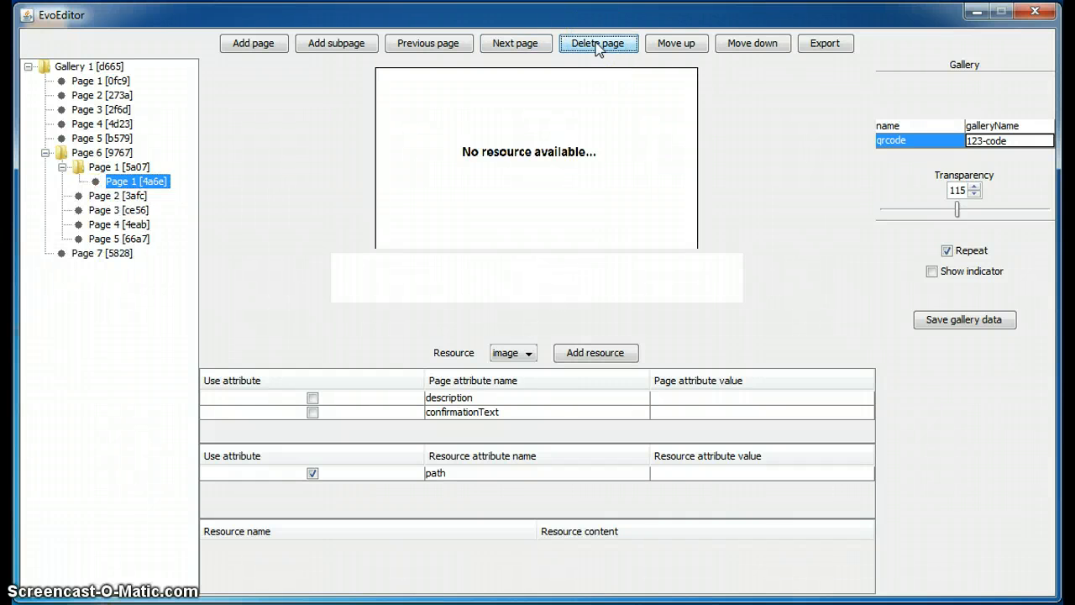
click(283, 169)
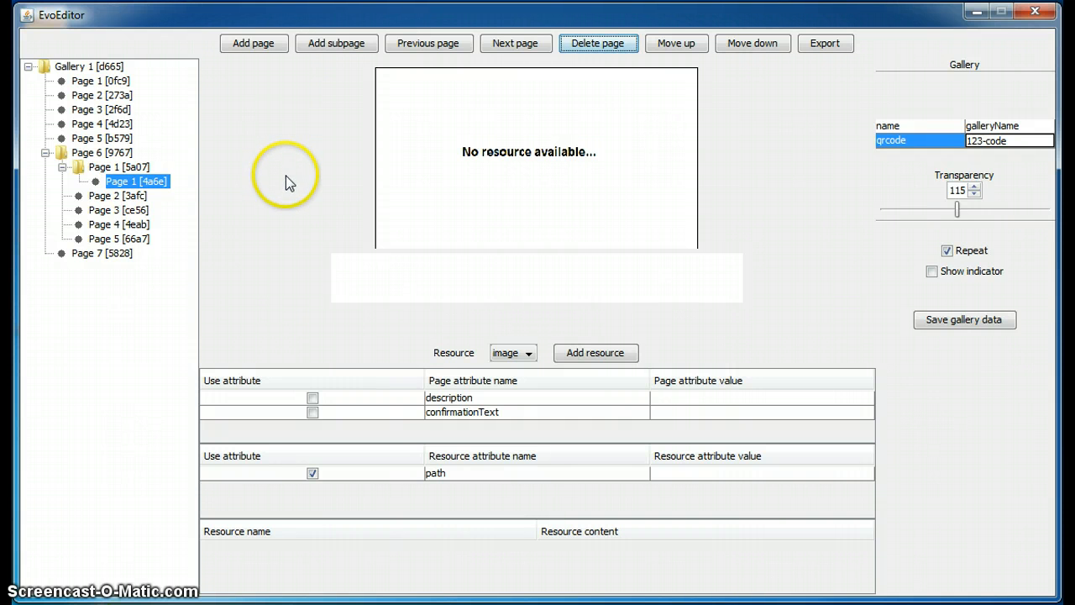
Move subpage Page 2 [3afc] down three places to the last position under Page 6.
click(139, 196)
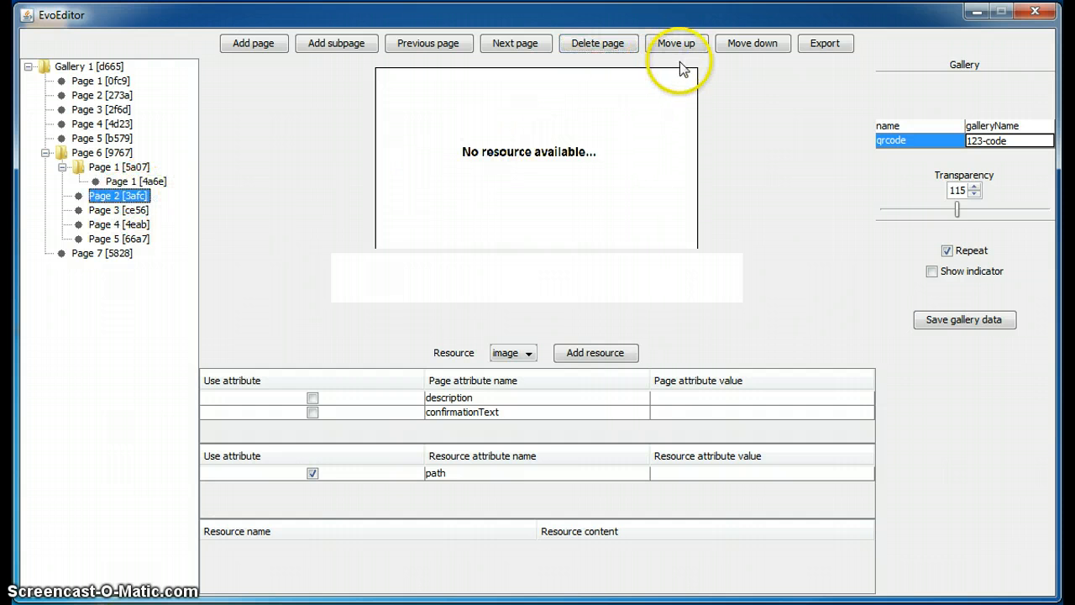
click(752, 46)
click(752, 48)
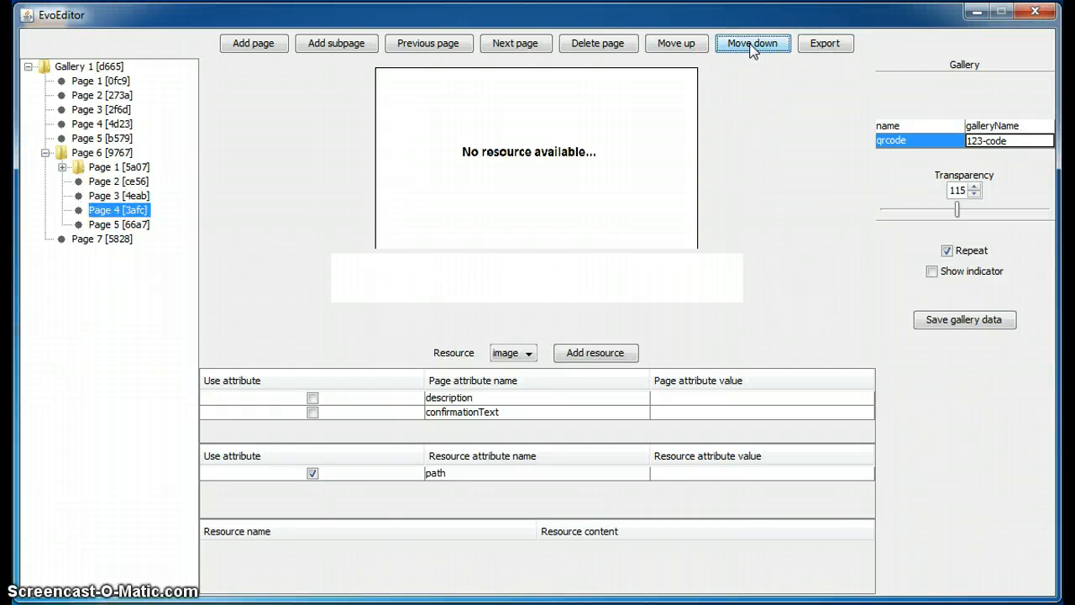
click(752, 48)
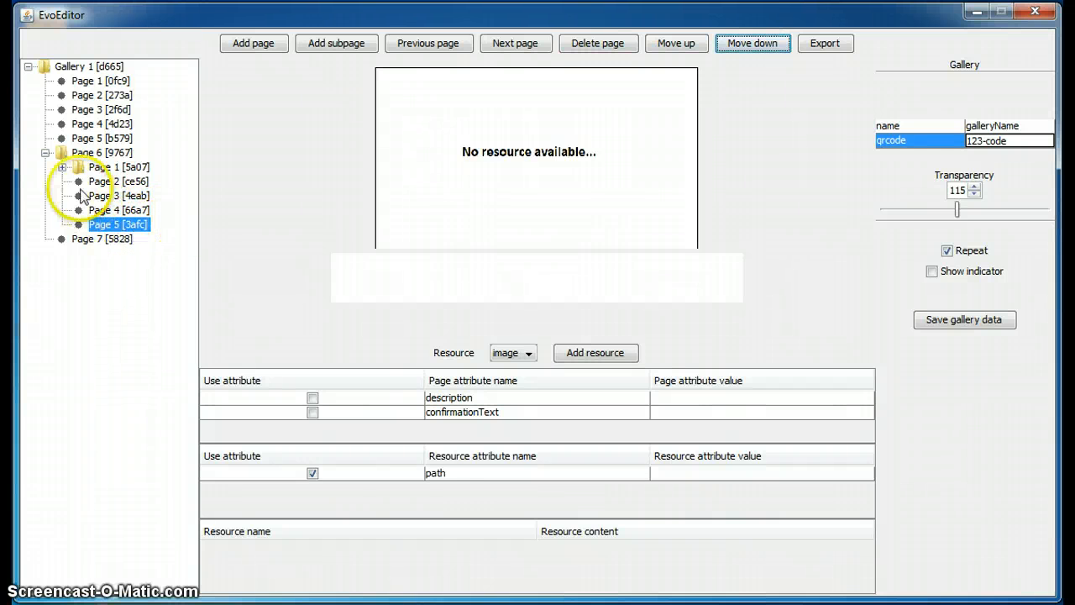
Expand Page 1 [5a07] under Page 6 and move it down three places among its sibling subpages.
click(62, 168)
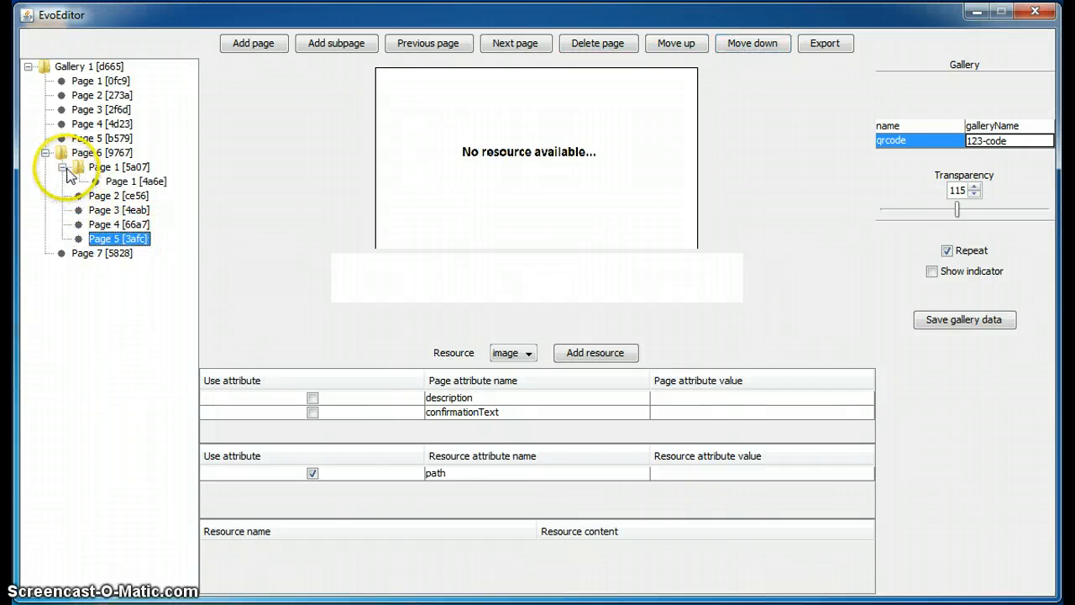
click(130, 169)
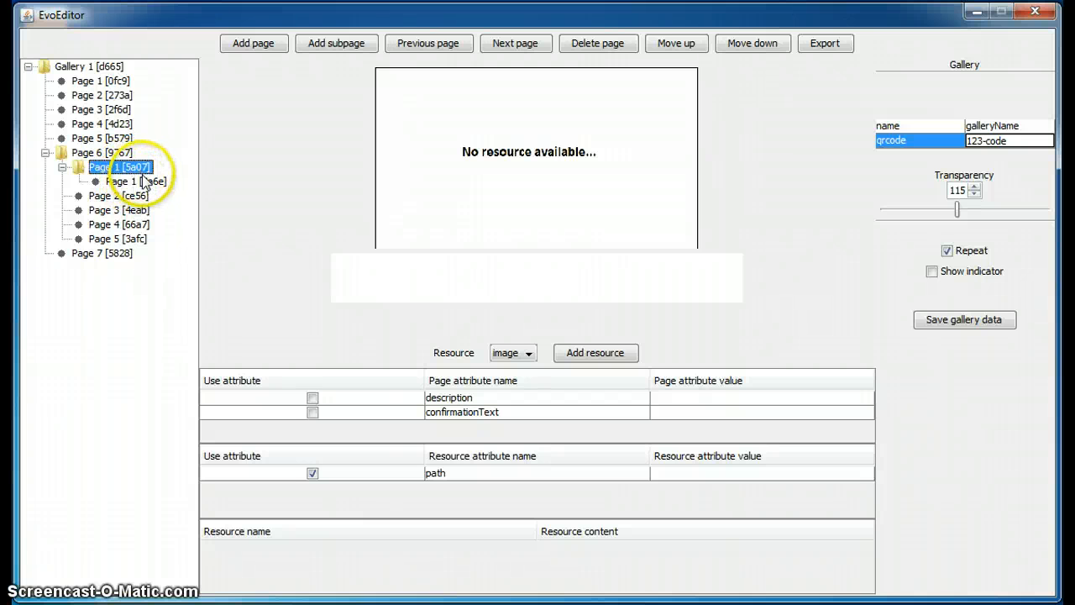
click(752, 44)
click(753, 43)
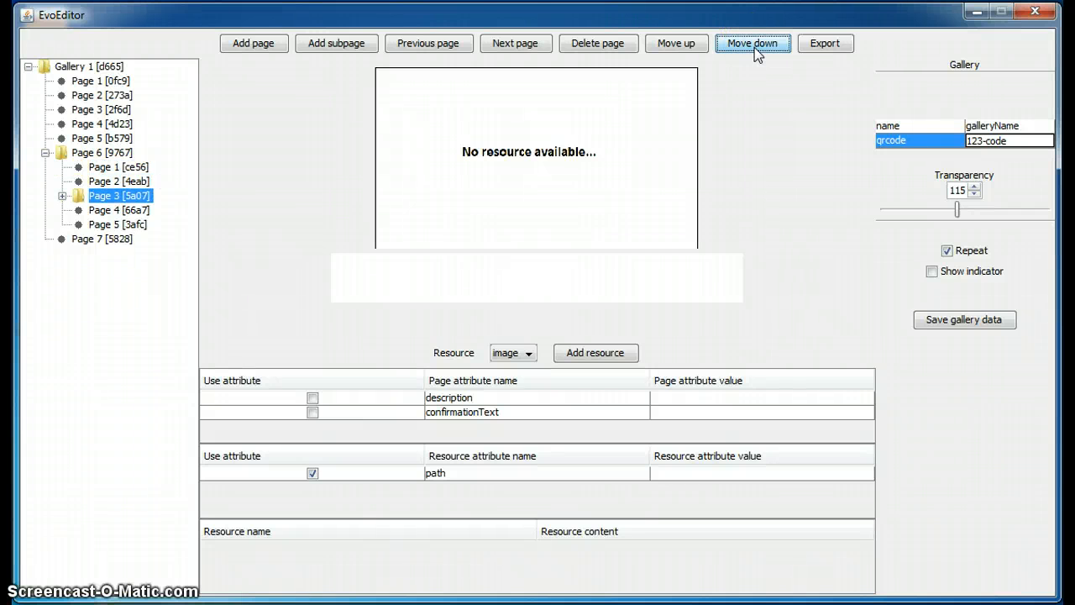
click(754, 45)
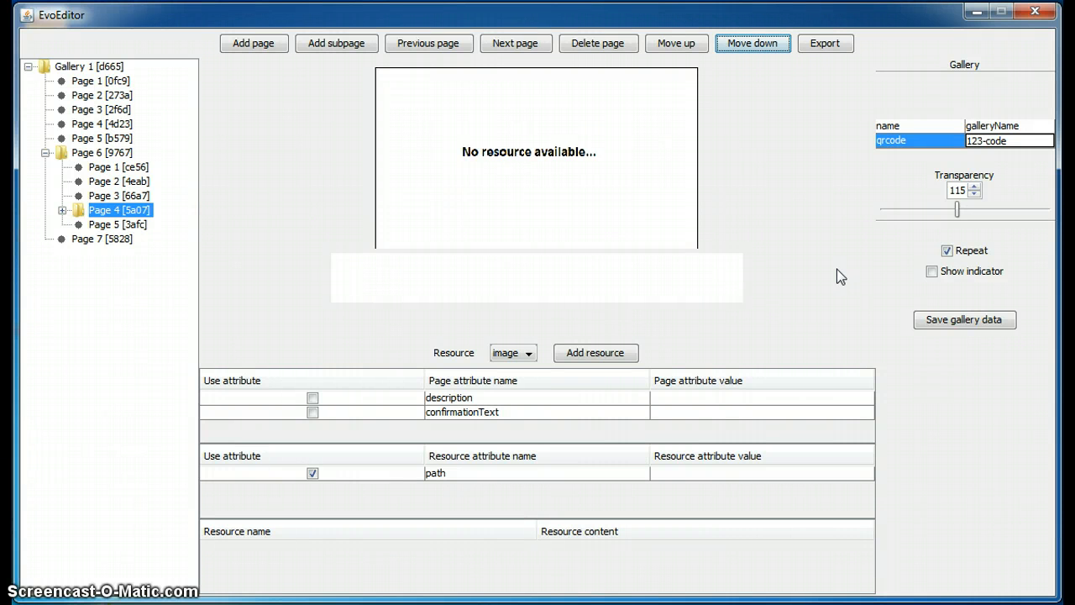
Enable the Show indicator option for the gallery and save the gallery data.
click(932, 273)
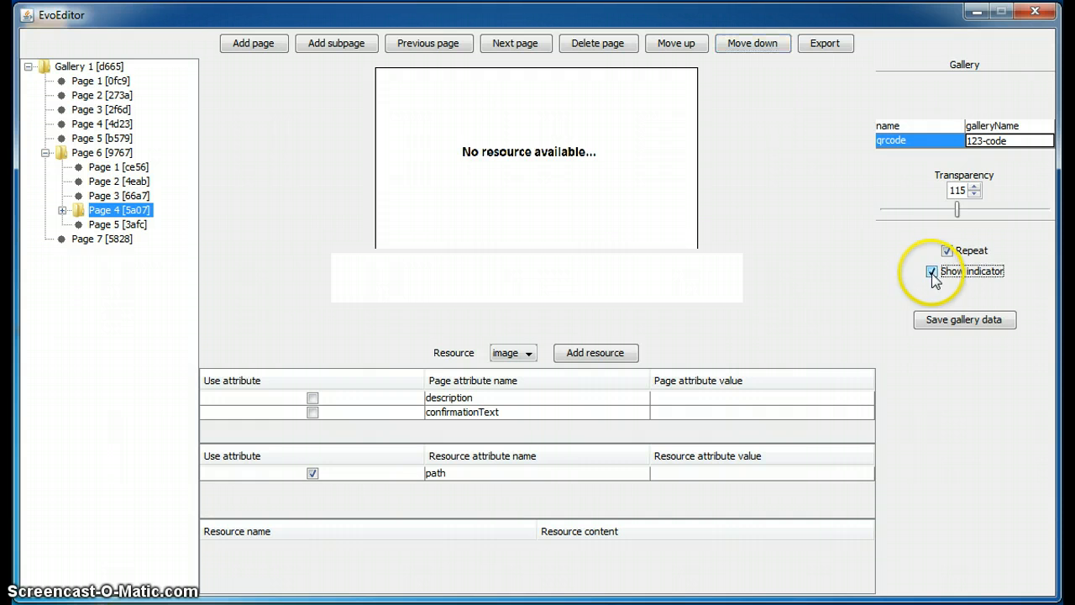
click(938, 326)
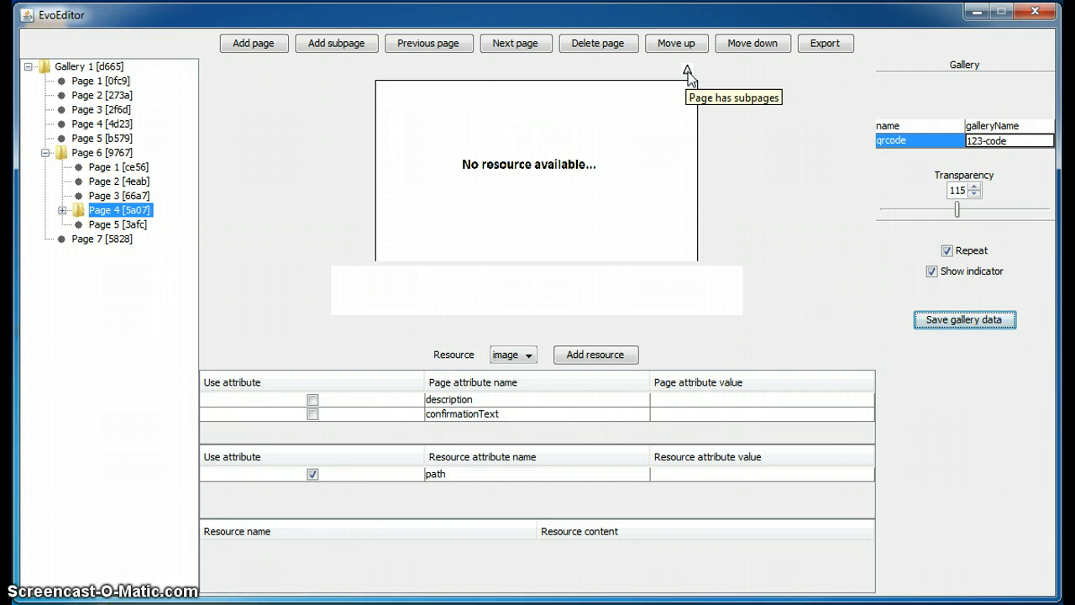
Add subpages to Page 3 [66a7] under Page 6.
click(139, 197)
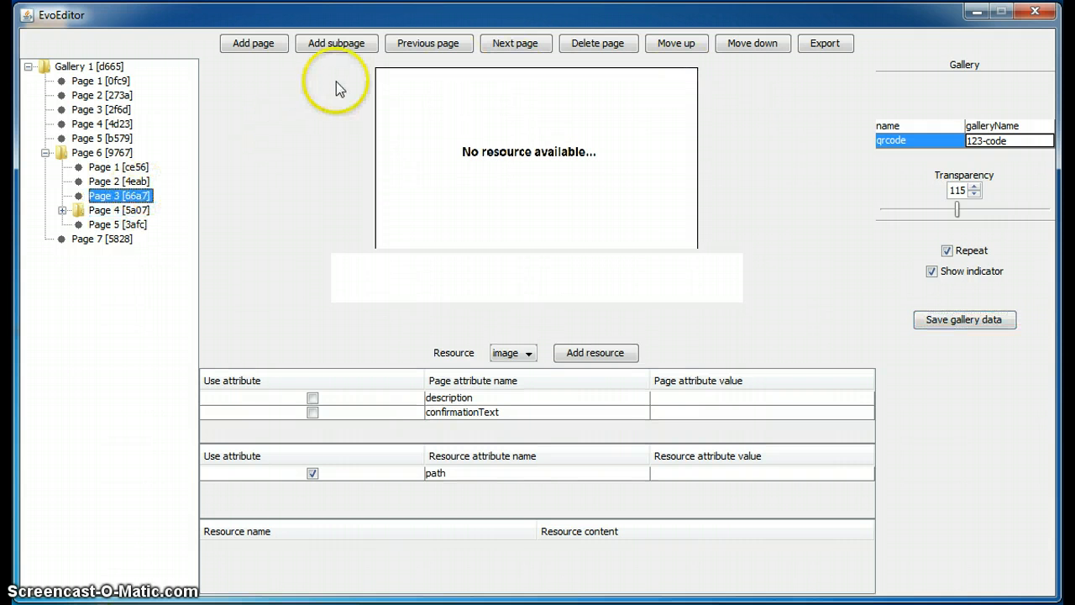
click(136, 199)
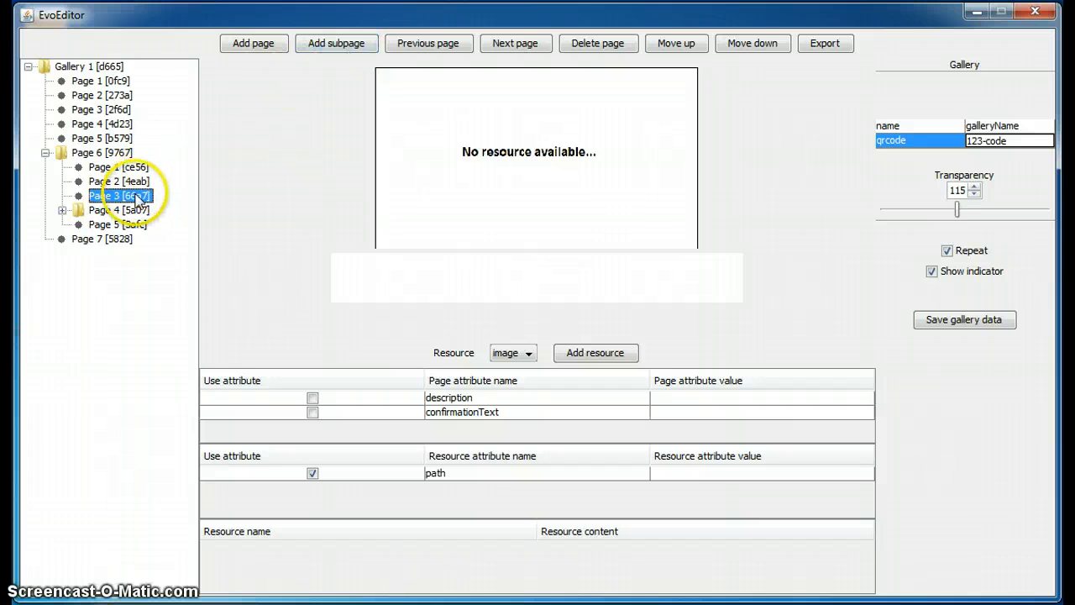
click(336, 50)
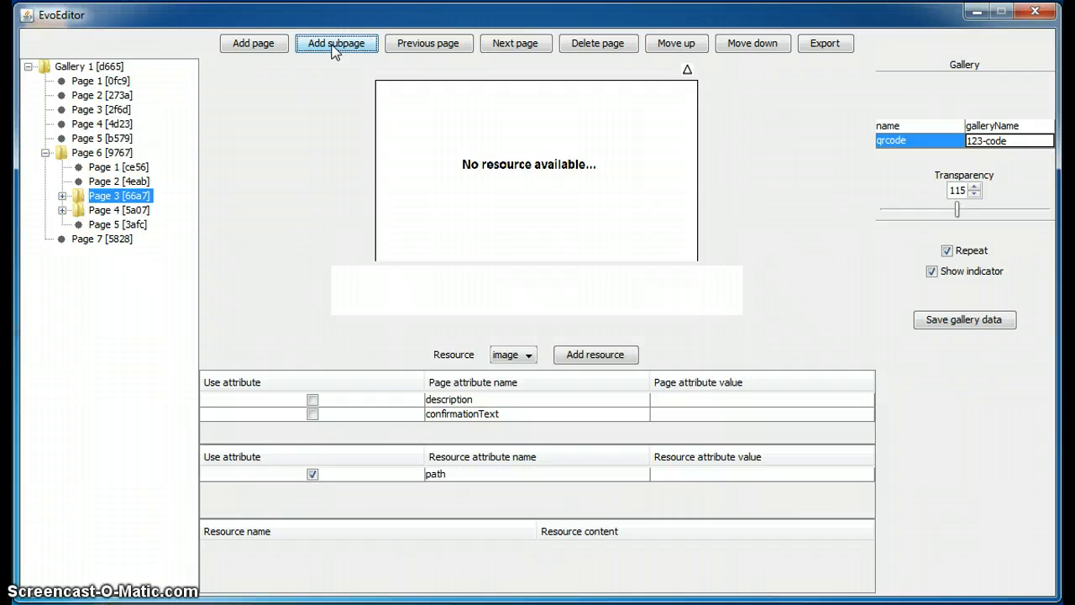
click(336, 50)
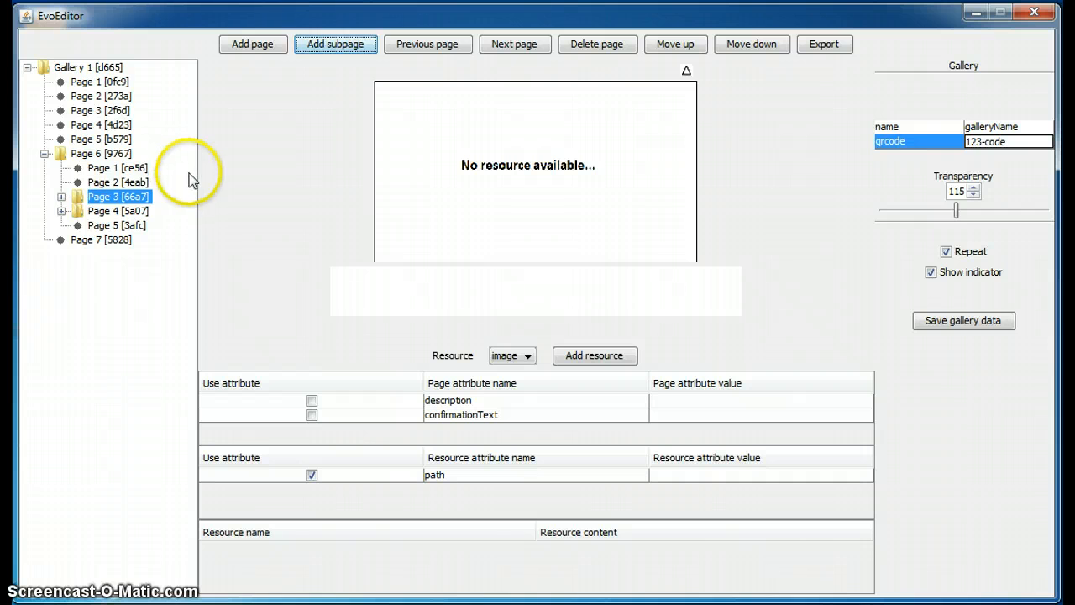
Set the description attribute of Page 3 [66a7] to "This is a description" and enable its use.
click(132, 198)
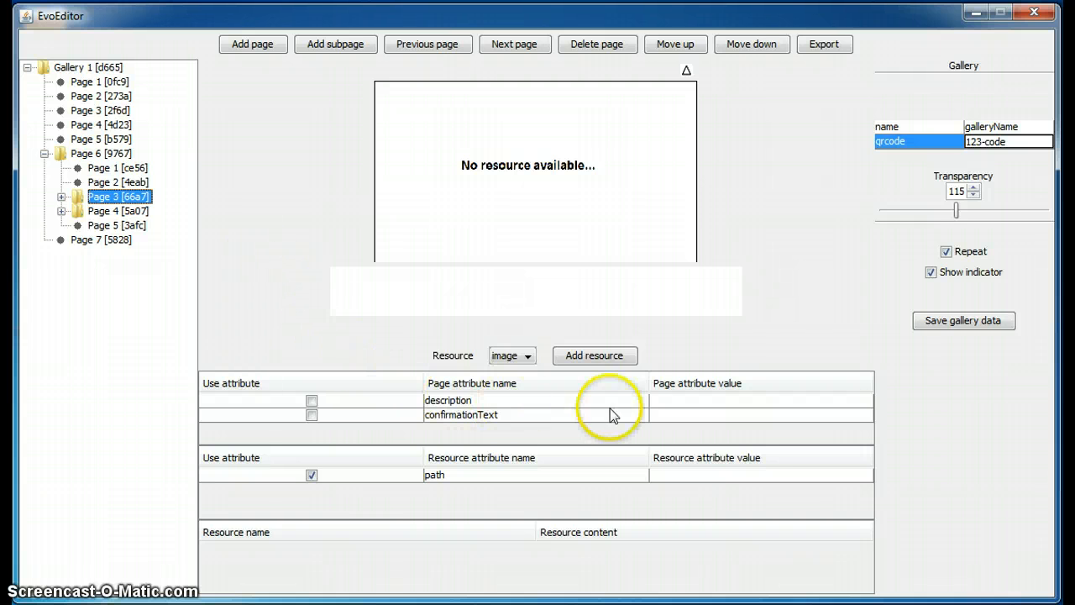
click(676, 400)
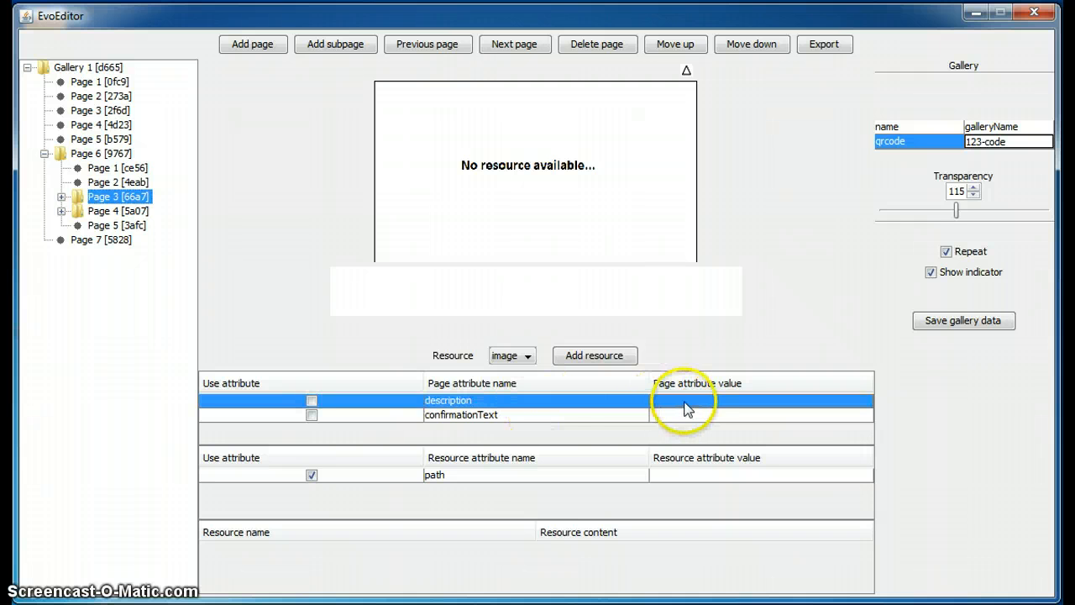
double_click(685, 403)
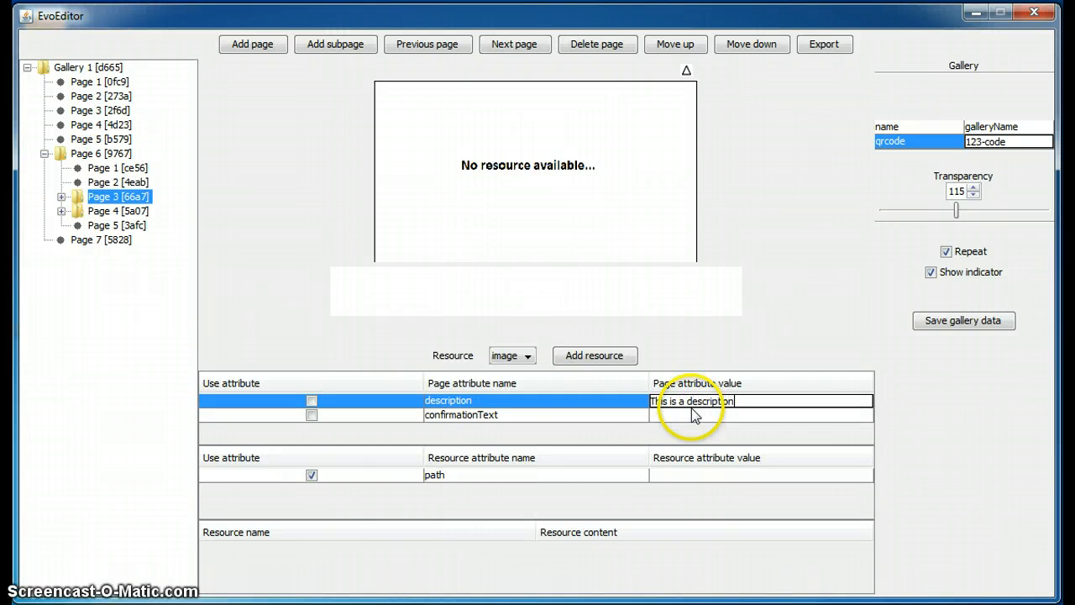
key(Return)
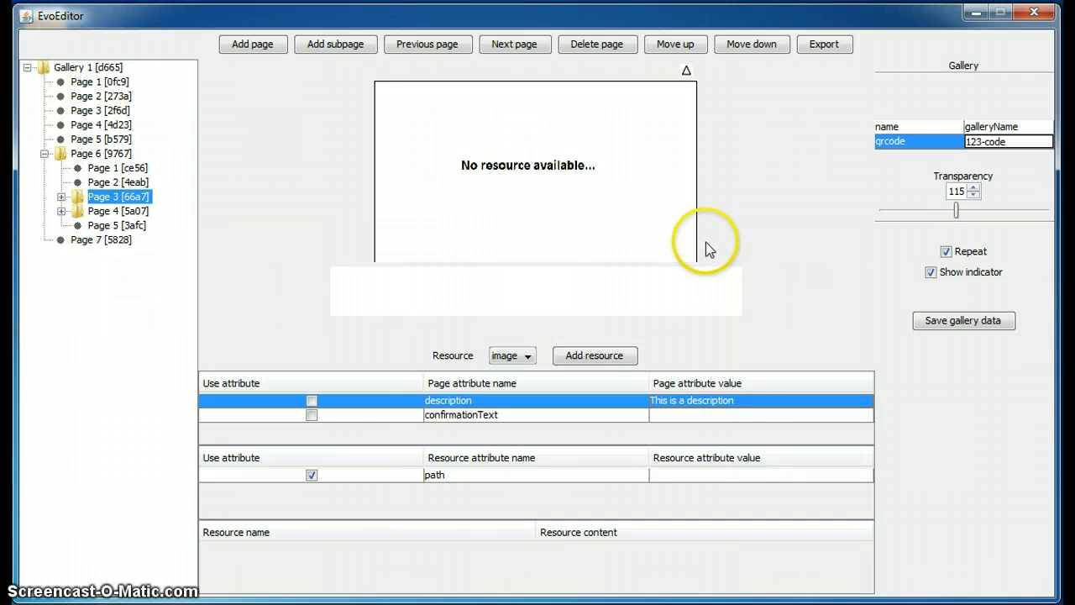
click(311, 402)
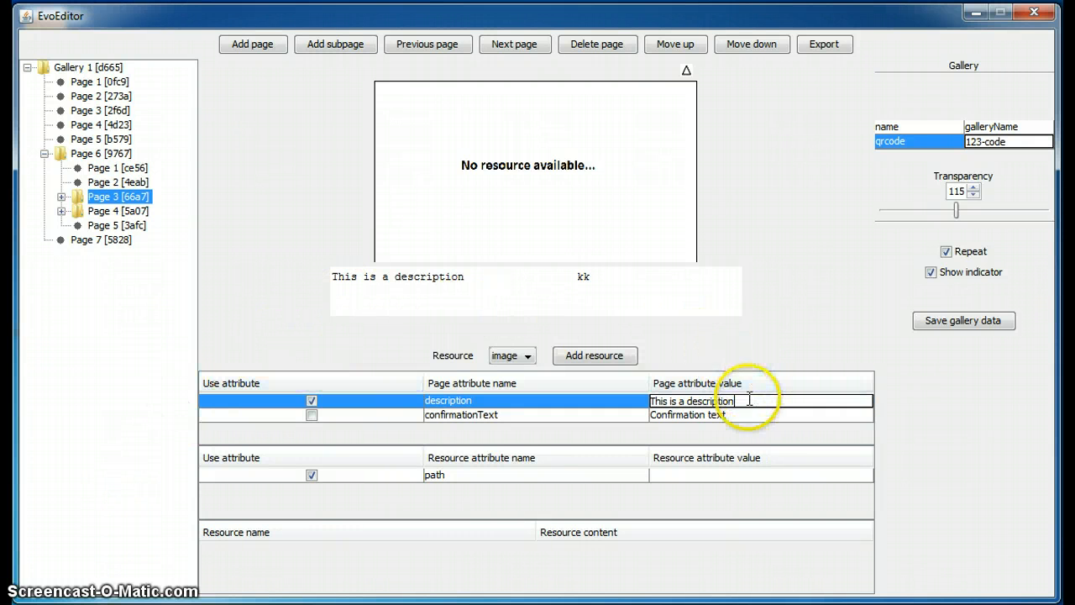
Insert the word "loooooong" before "description" in the page's description value.
click(685, 401)
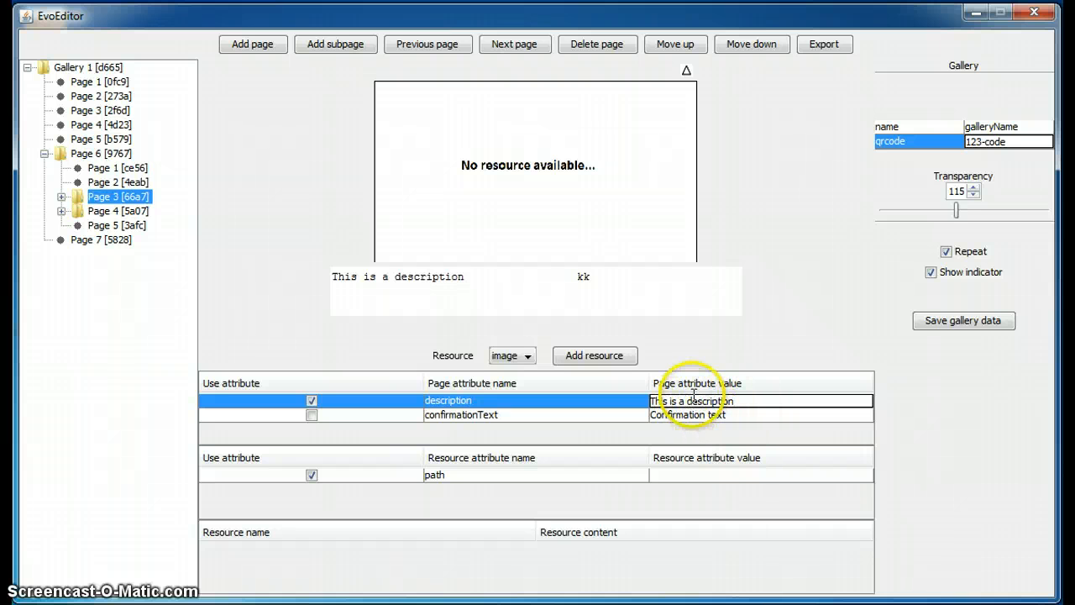
text(loooooong)
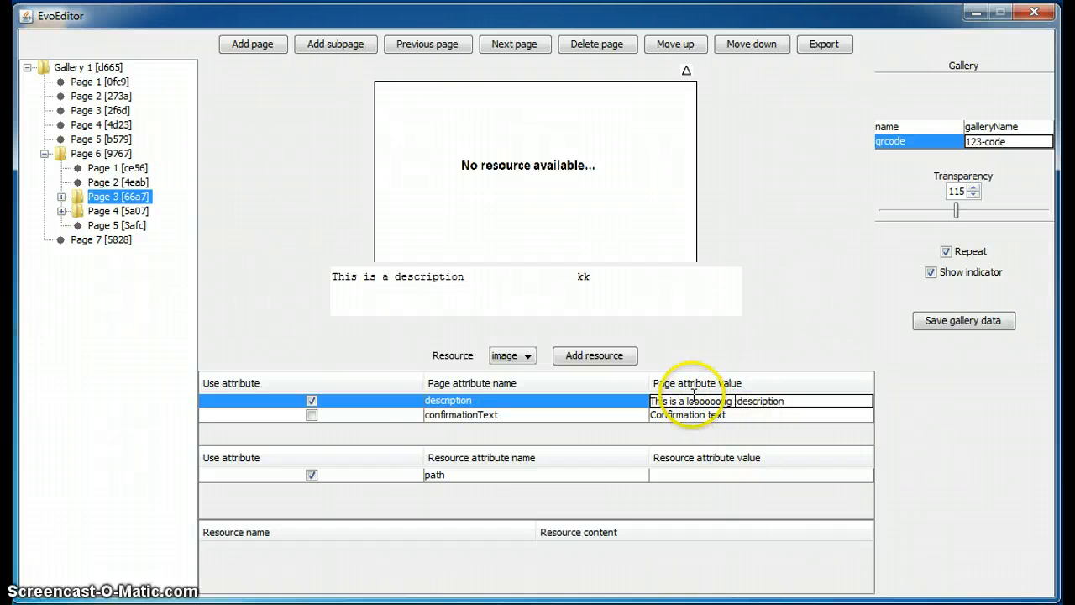
key(Return)
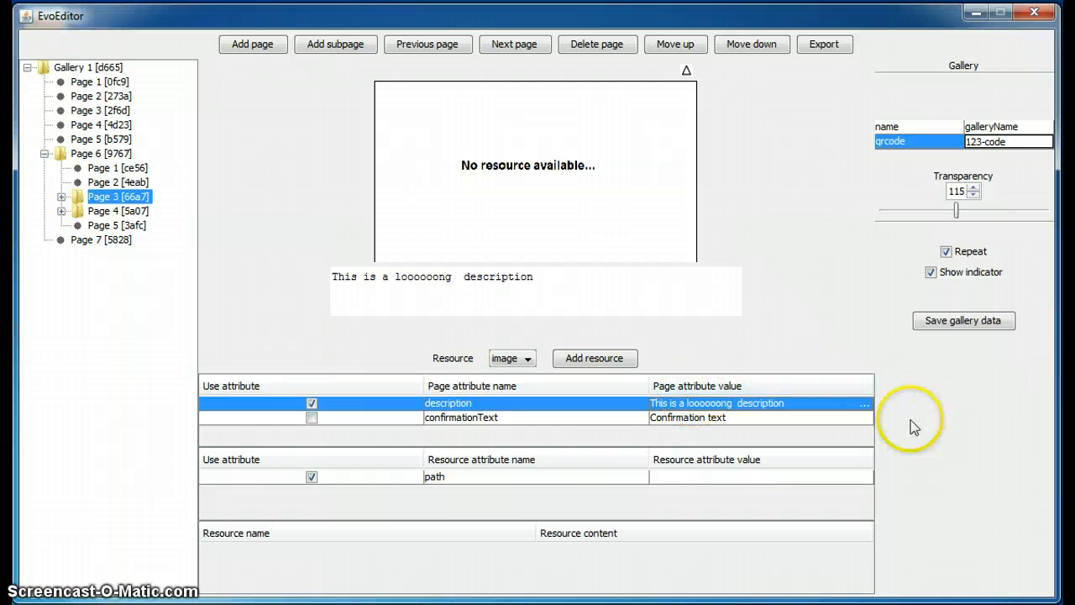
Append "text text" and, after a wide gap of spaces, another "text" to the end of the page's description.
double_click(812, 404)
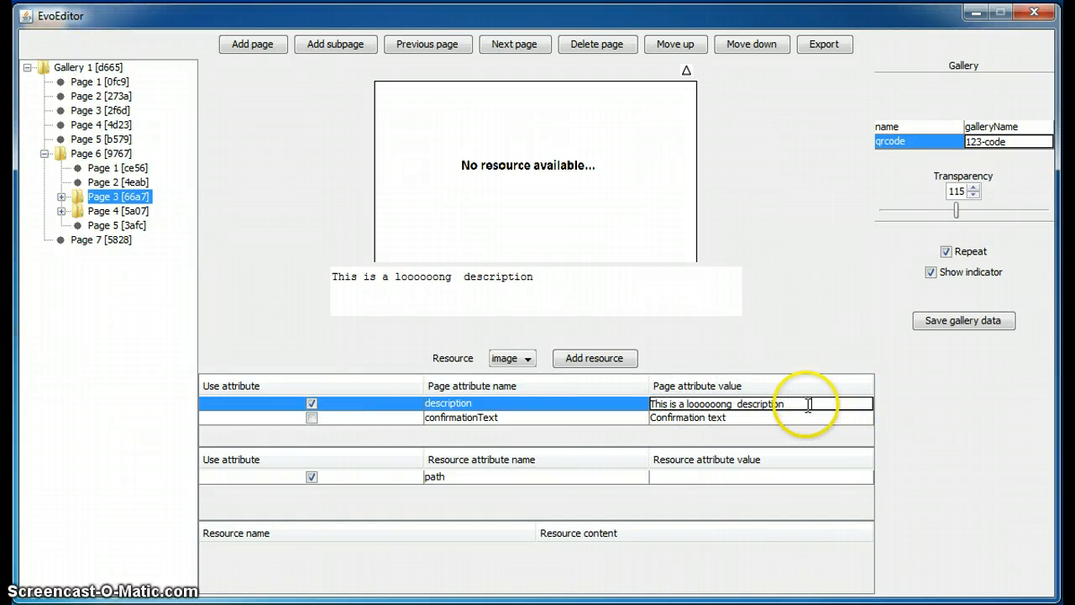
text(te)
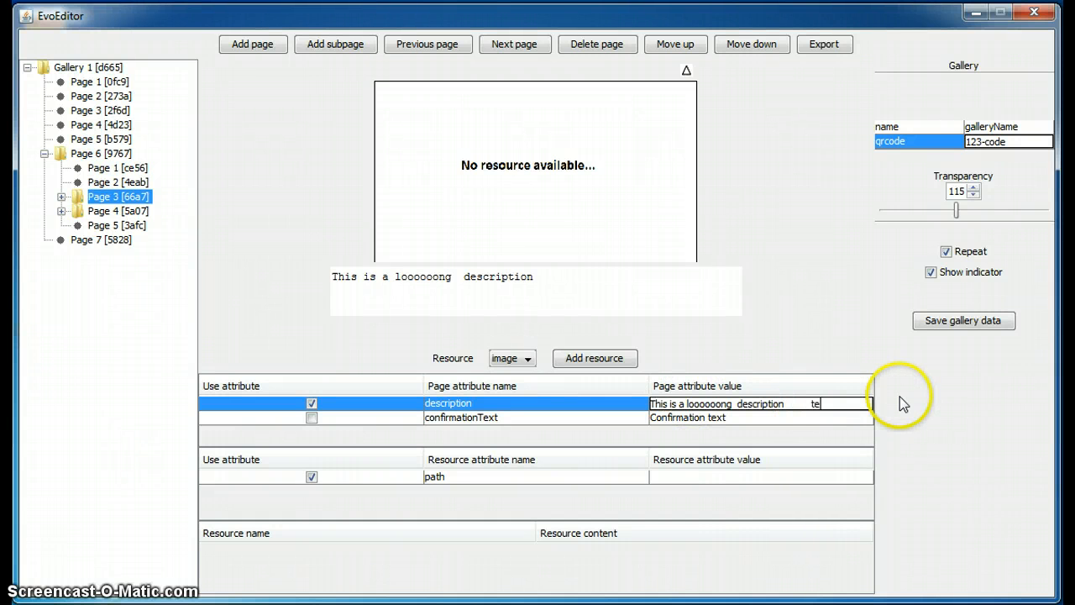
text(xt text                te)
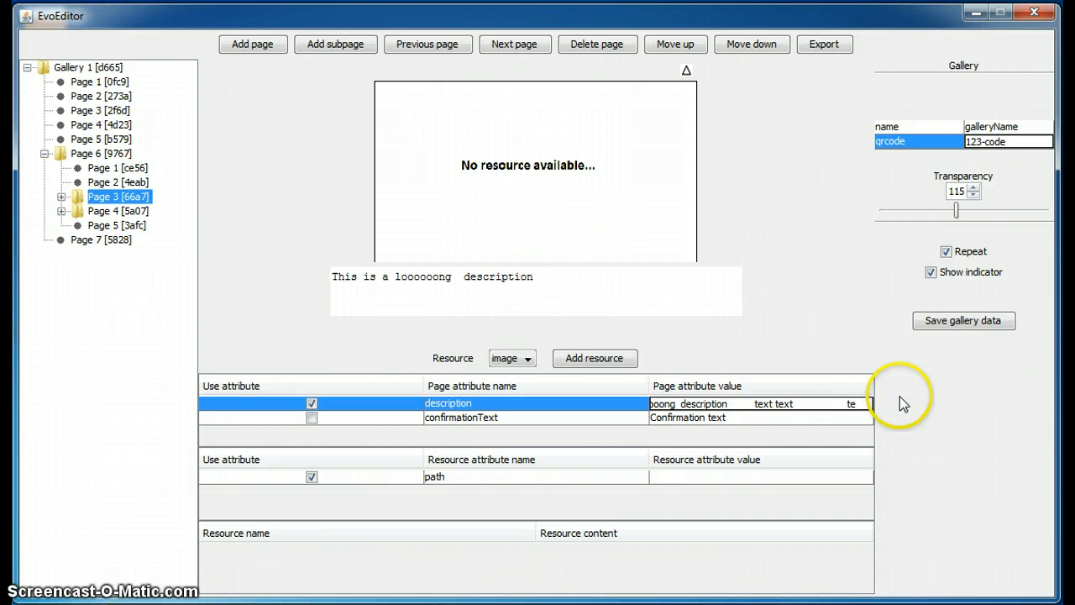
text(xt)
key(Return)
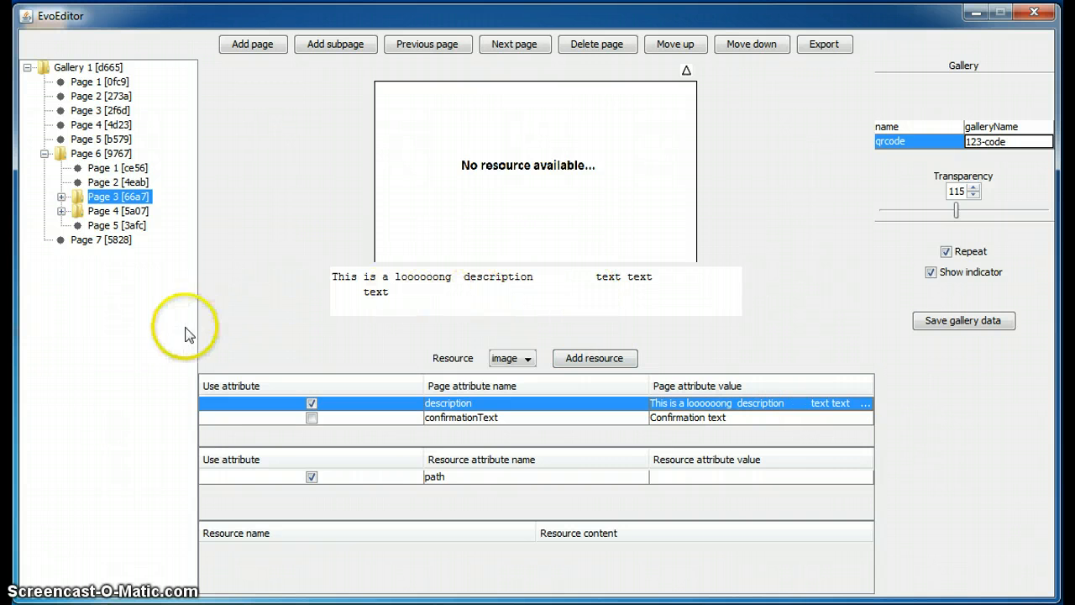
Set the page's confirmationText attribute to "confirmation text" and enable its use.
click(624, 438)
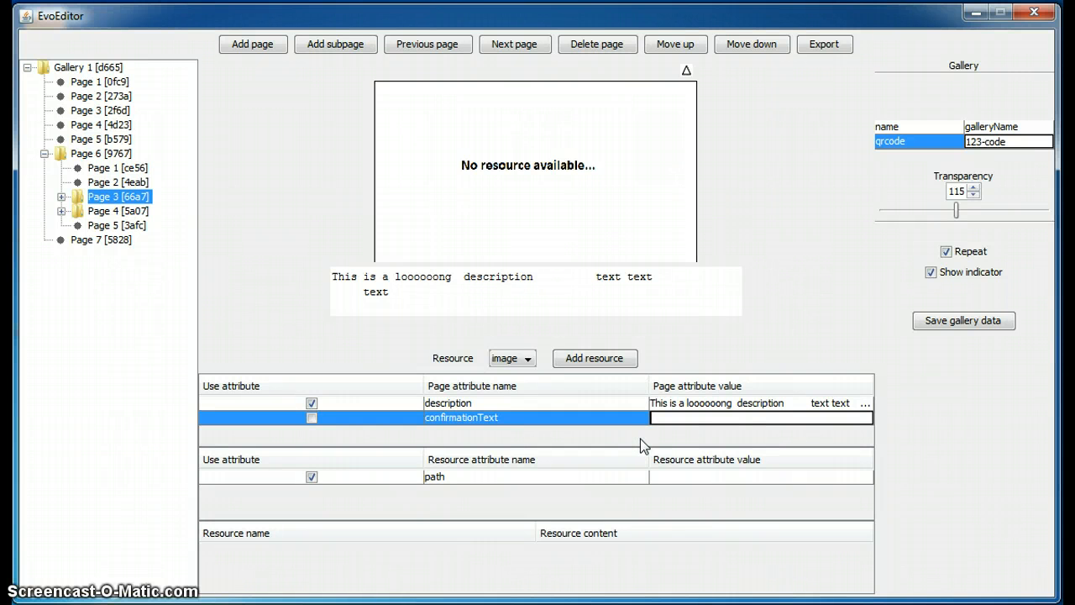
click(662, 416)
click(635, 422)
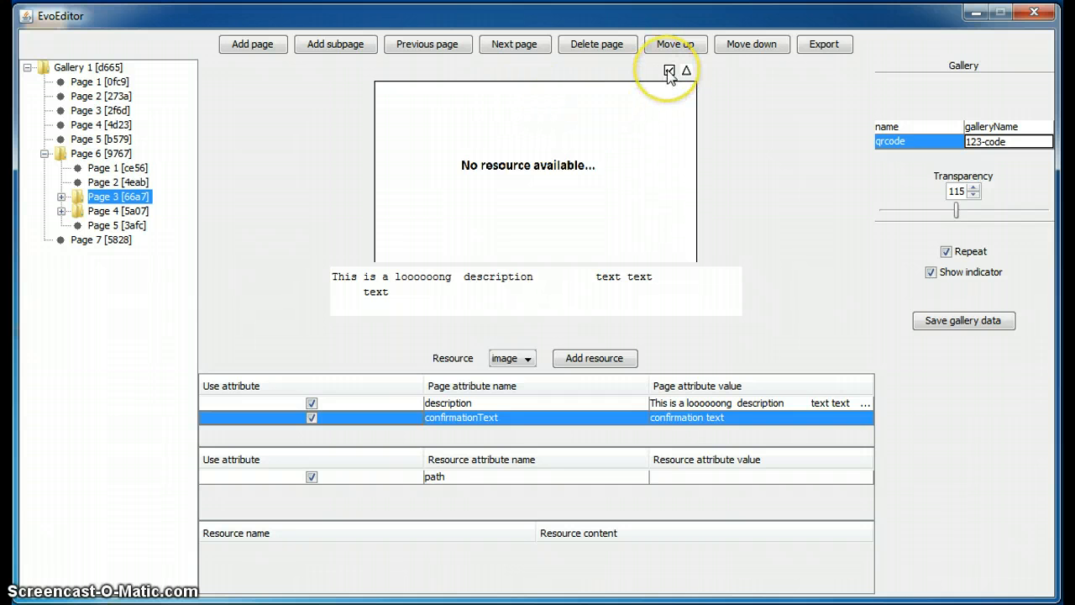
mouse_move(669, 73)
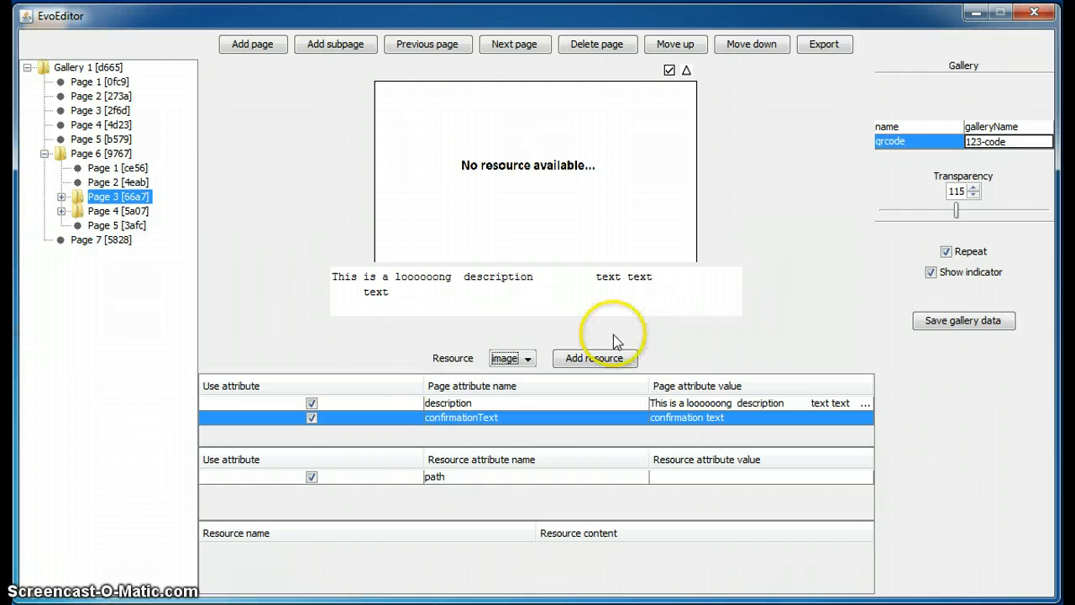
Start adding an image resource to Page 3 [66a7] and browse to the EvoEditor\DemoResources folder on the Desktop.
click(527, 360)
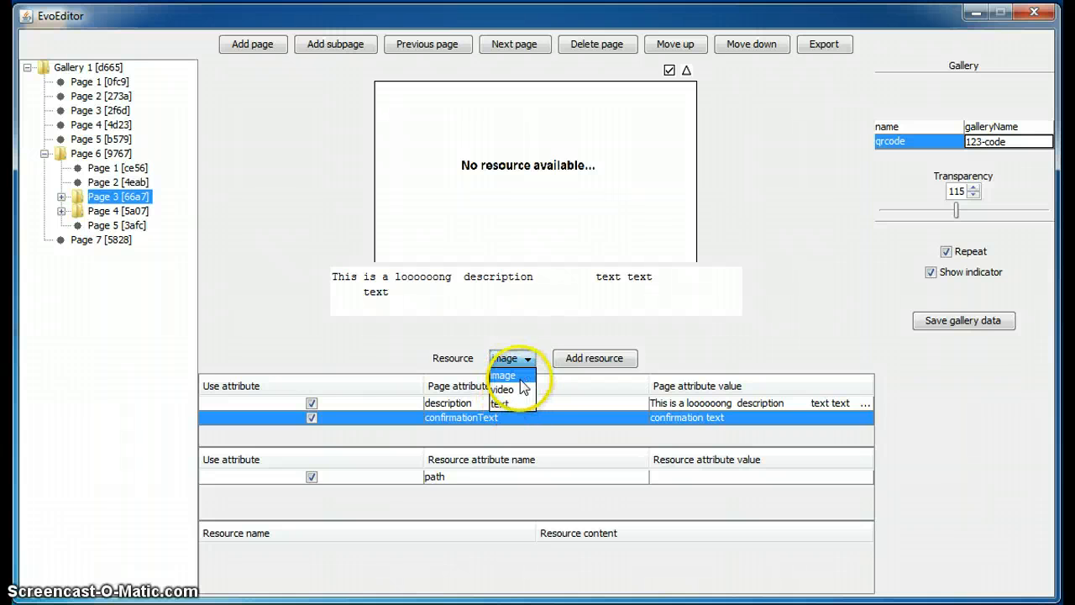
click(521, 376)
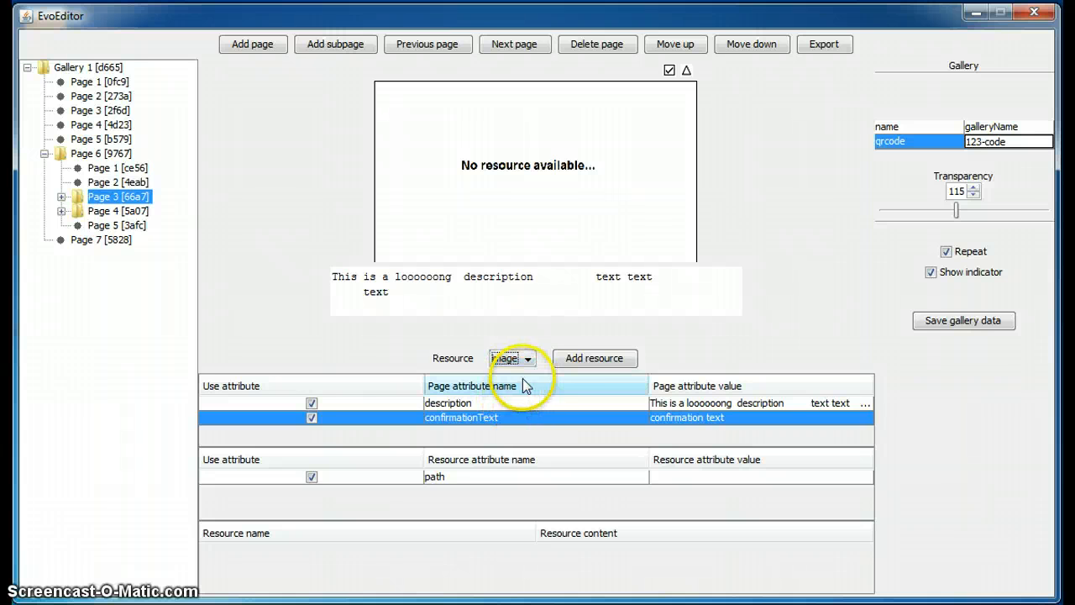
click(609, 359)
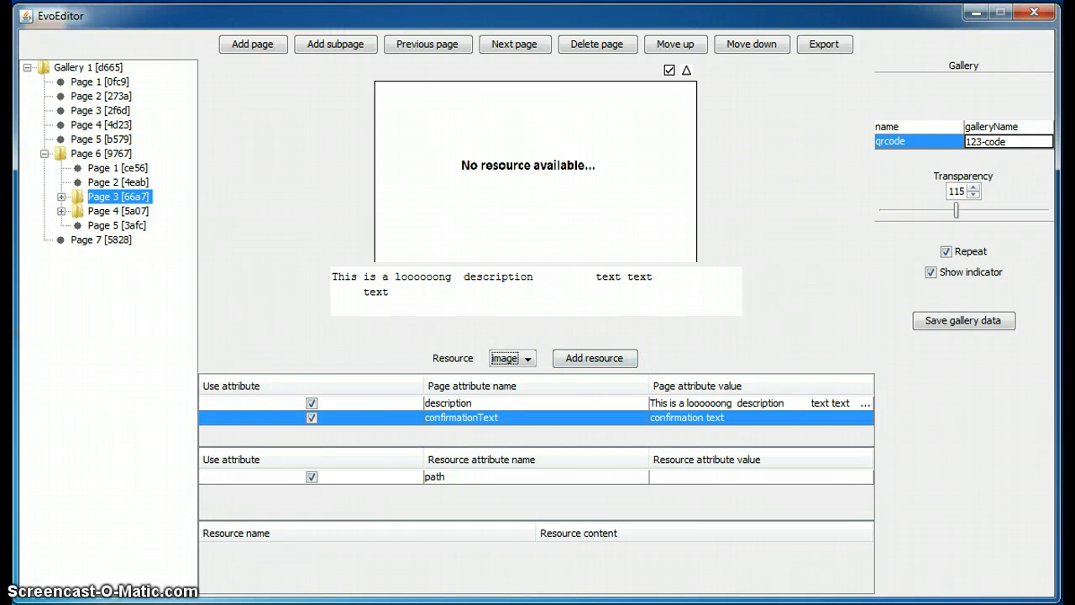
click(599, 362)
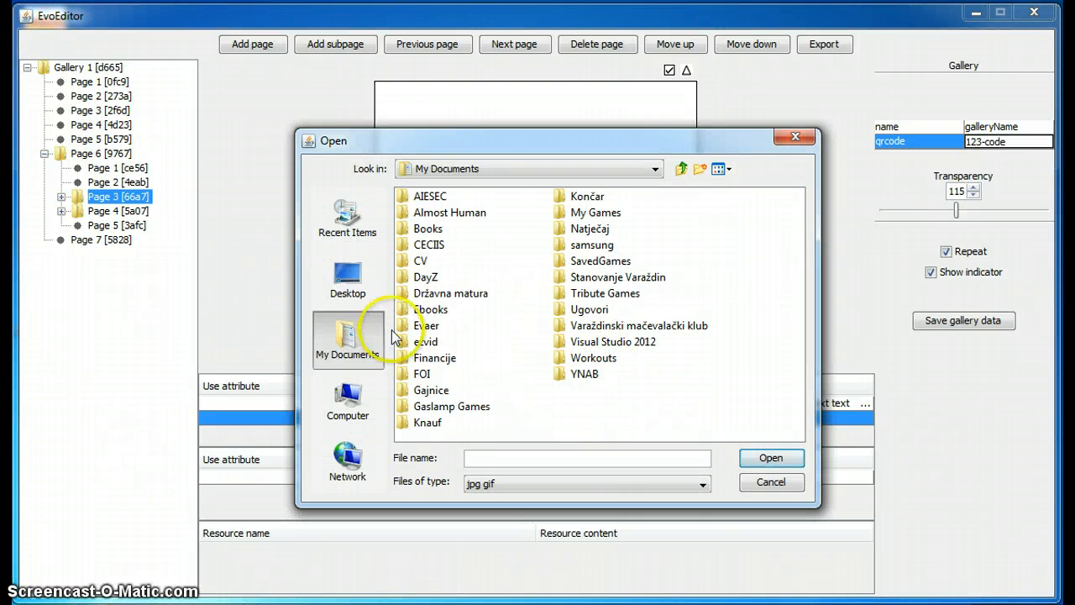
click(362, 289)
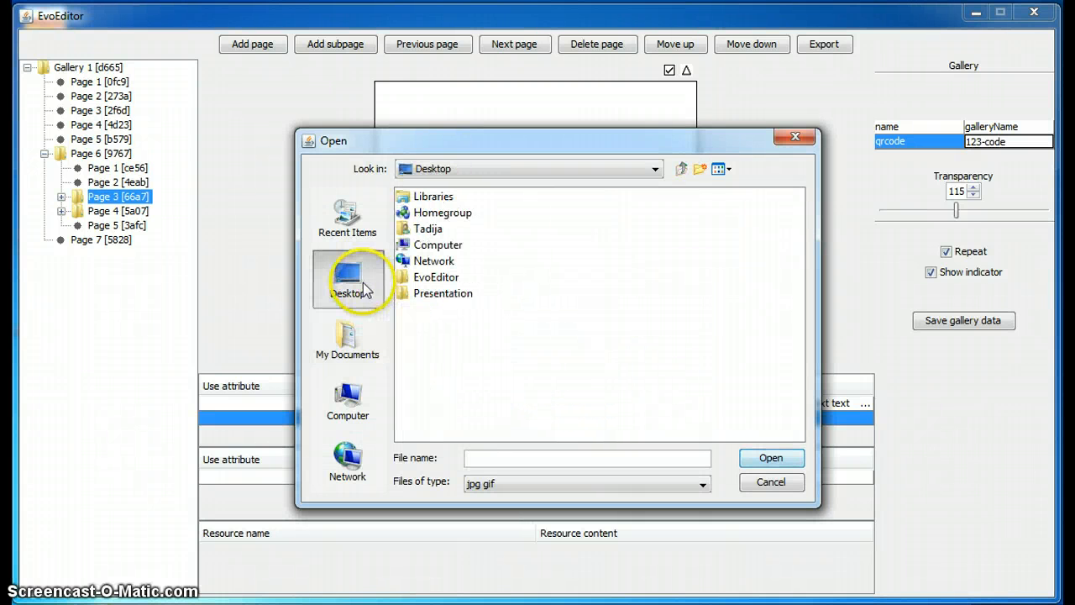
click(440, 280)
double_click(440, 280)
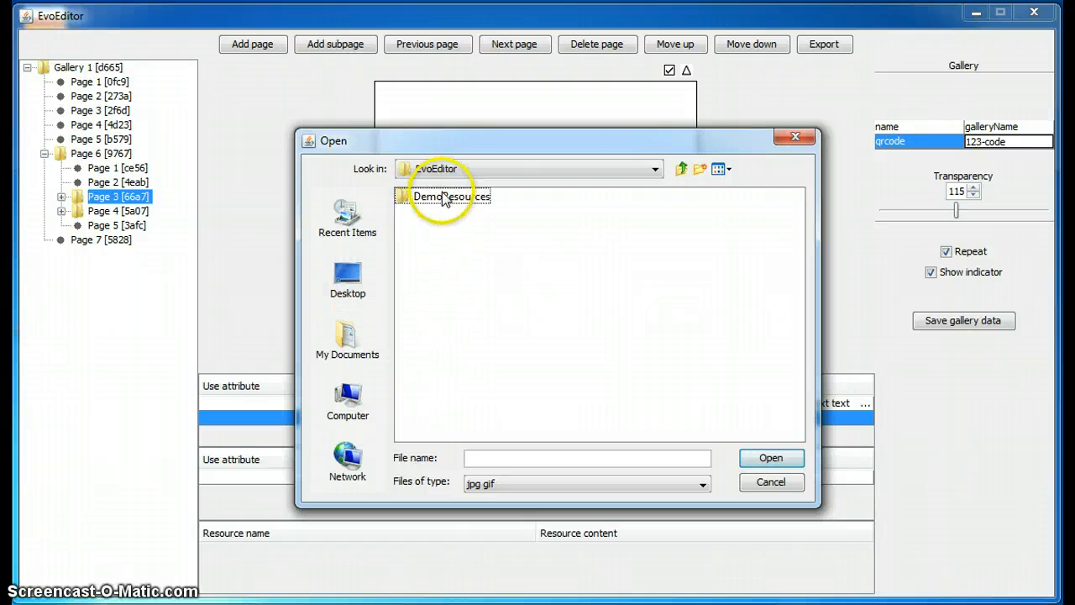
double_click(445, 199)
double_click(445, 199)
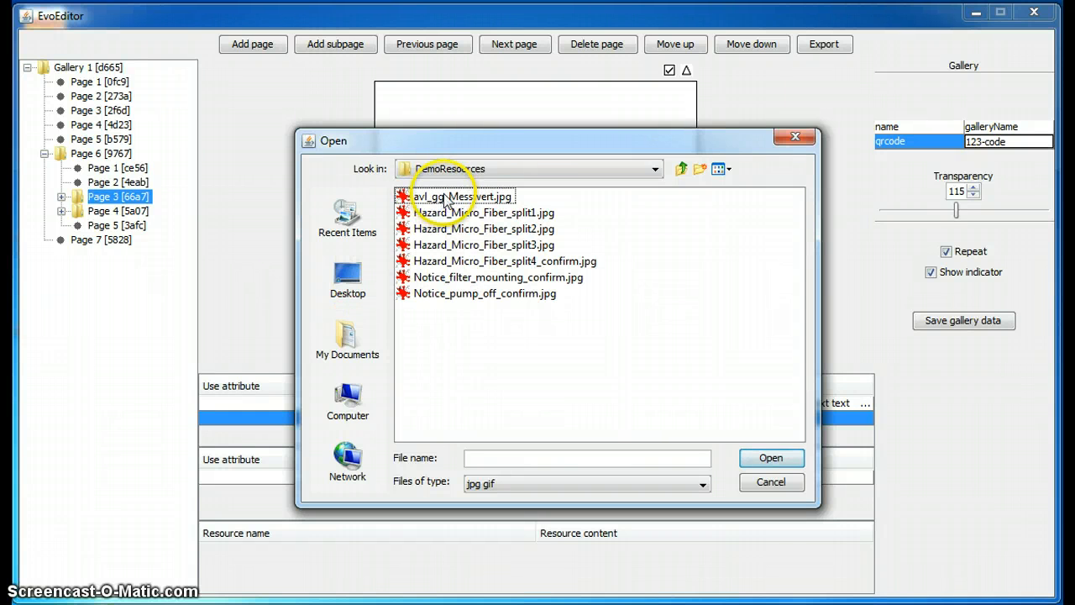
Keep the file filter on jpg gif and add avl_gg_Messwert.jpg as the page's image resource.
drag(470, 143, 712, 121)
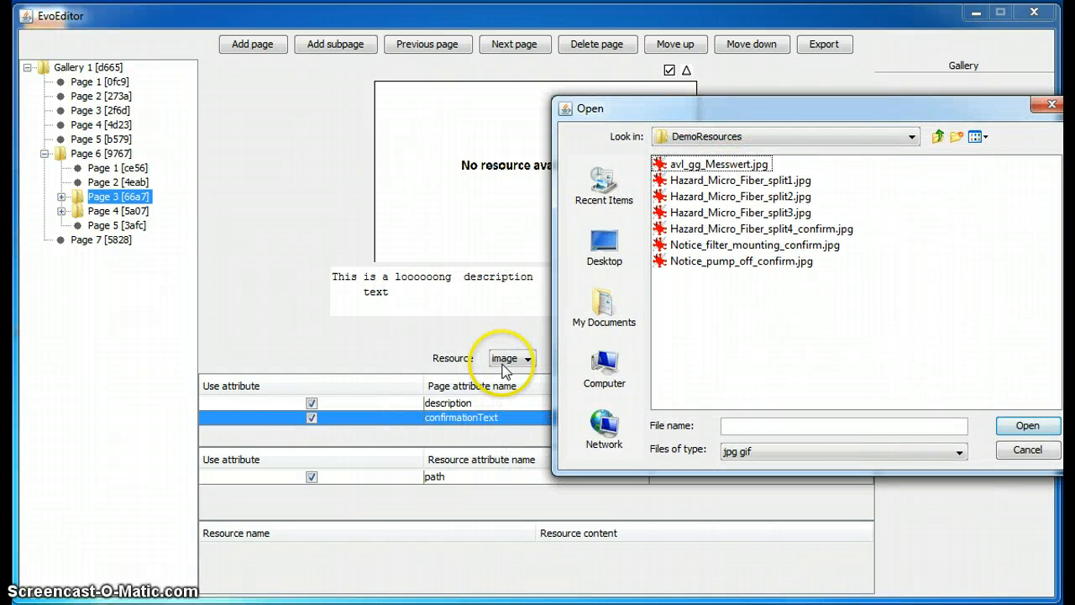
click(793, 451)
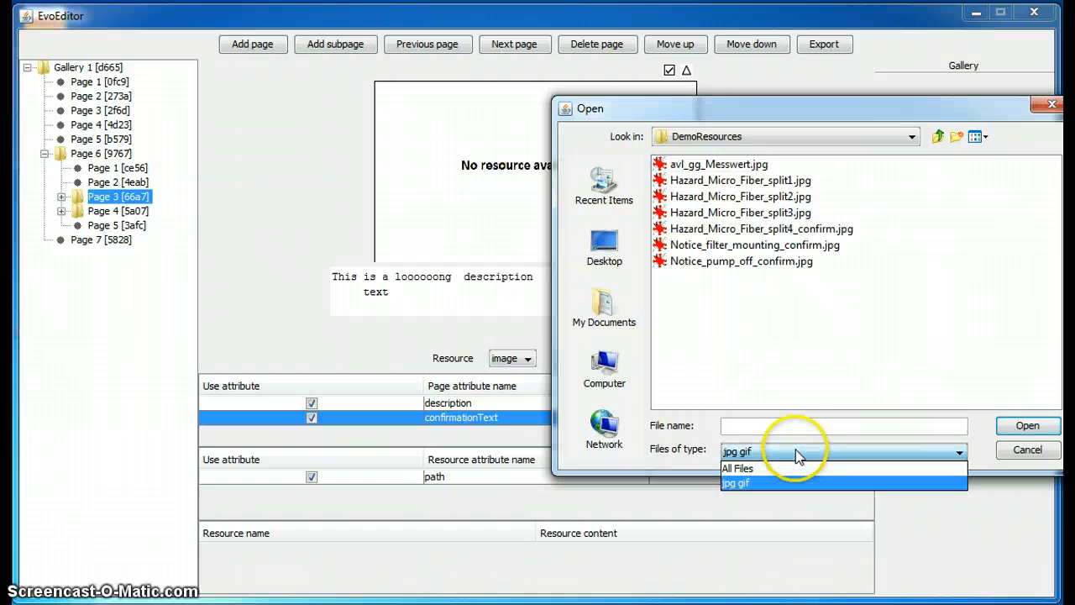
click(764, 484)
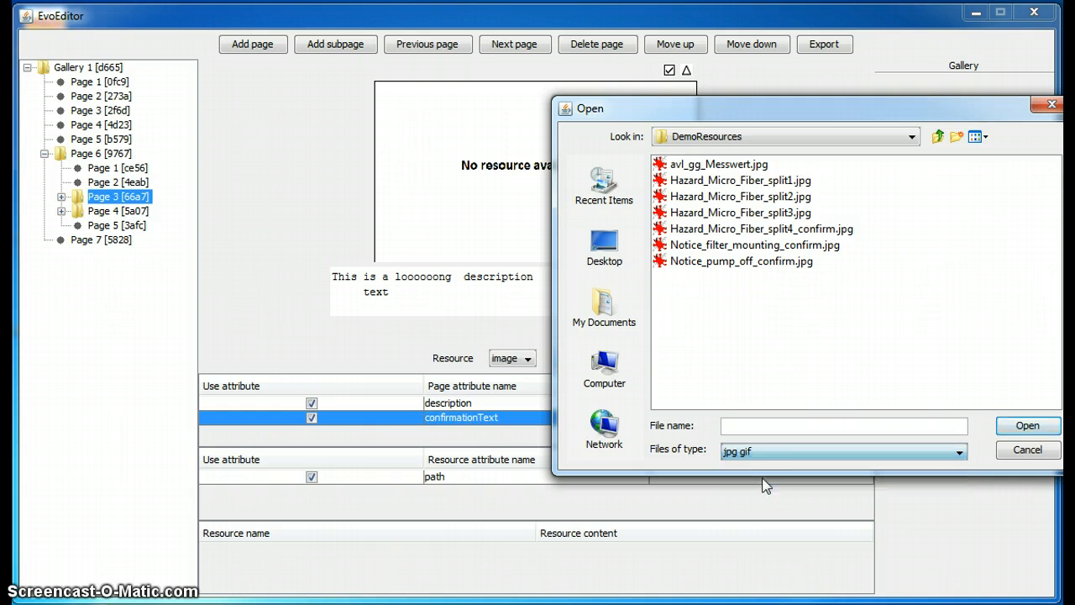
click(753, 166)
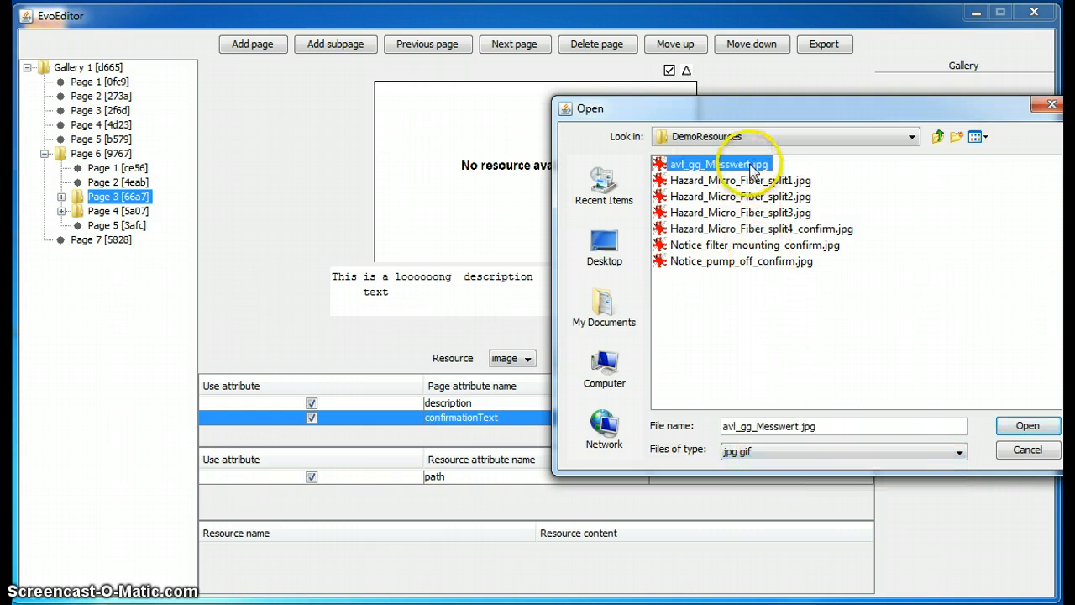
click(1025, 427)
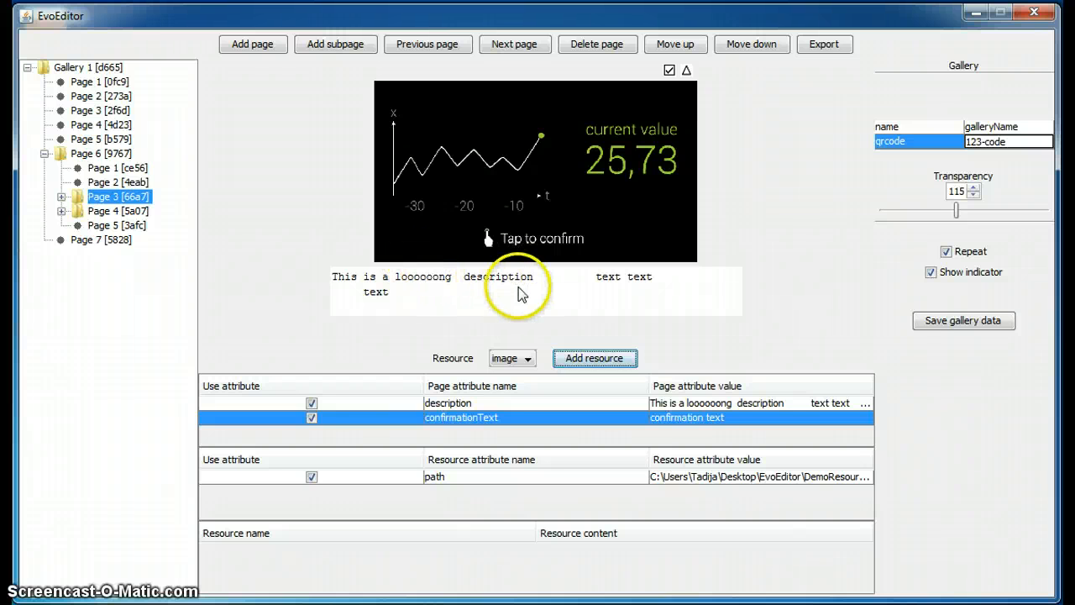
click(697, 498)
click(703, 509)
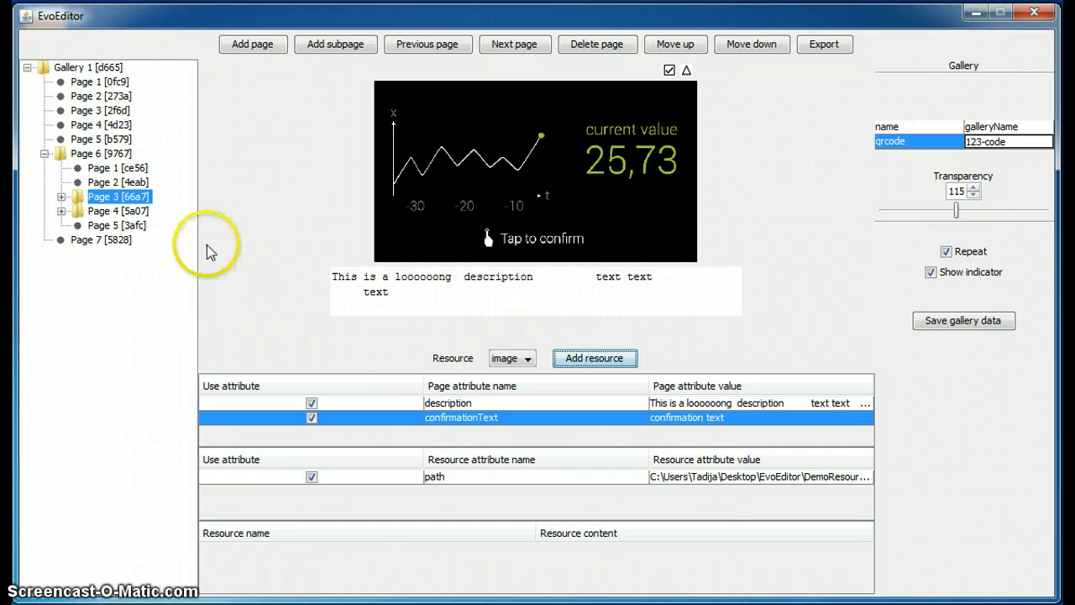
Give Page 1 [ce56] under Page 6 a text resource with the content "Some in in here".
click(141, 170)
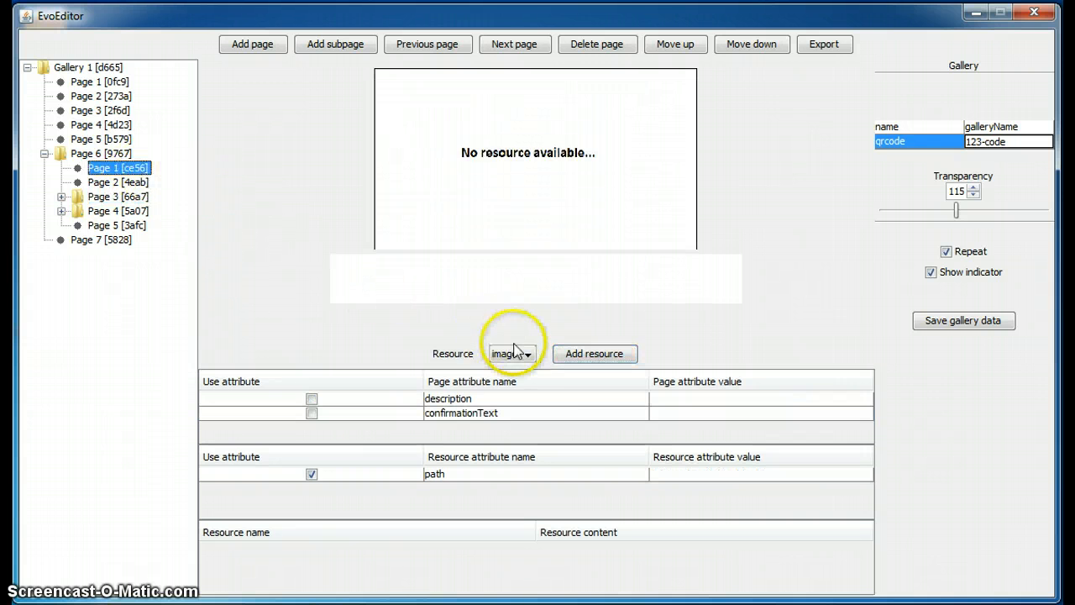
click(514, 350)
click(514, 400)
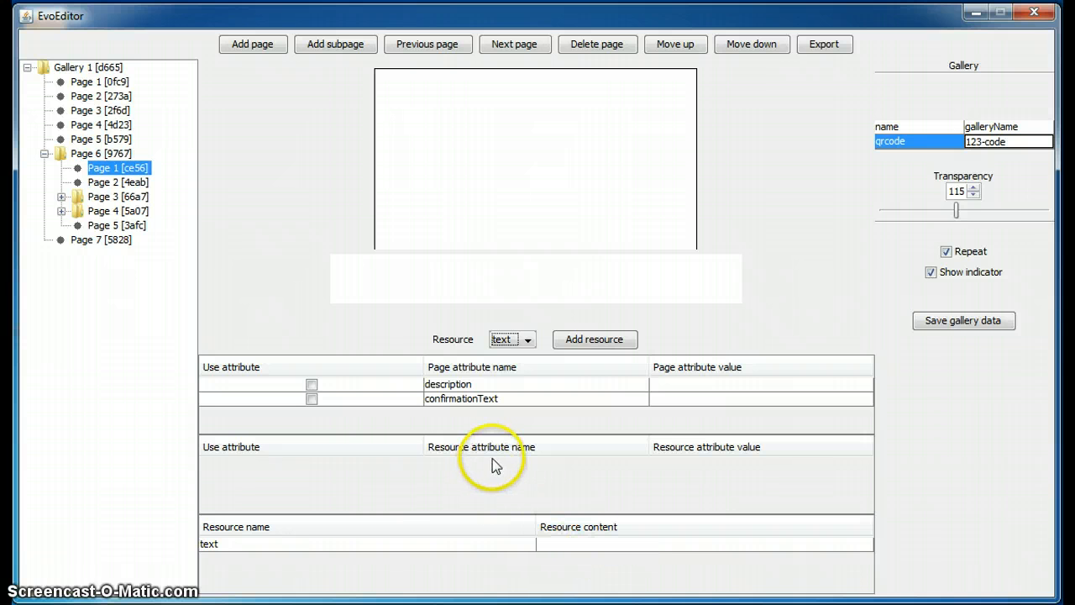
double_click(599, 544)
text(Some)
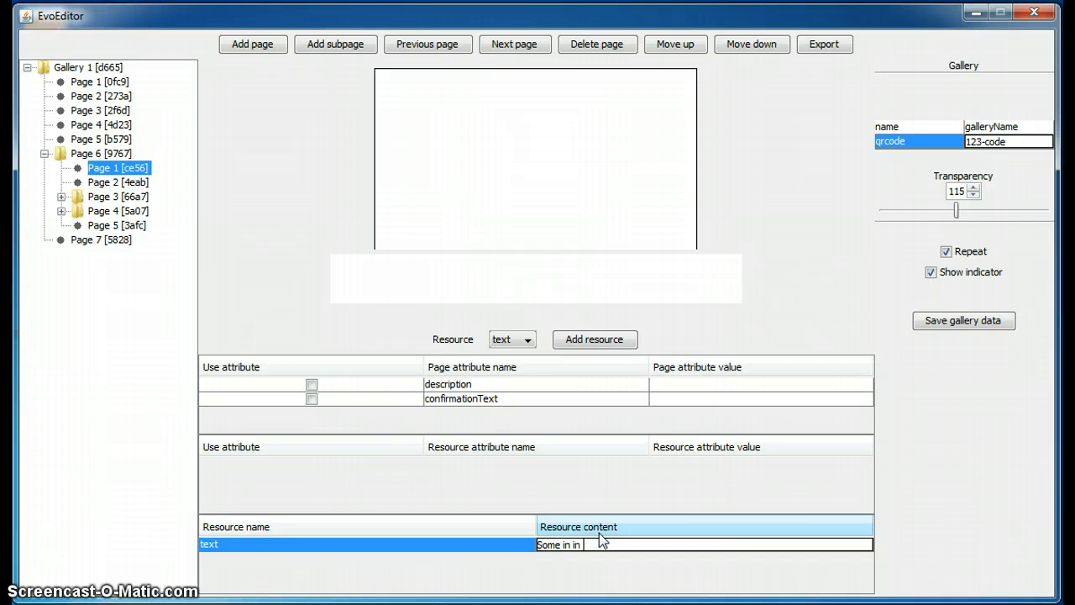
text( in in here)
key(Return)
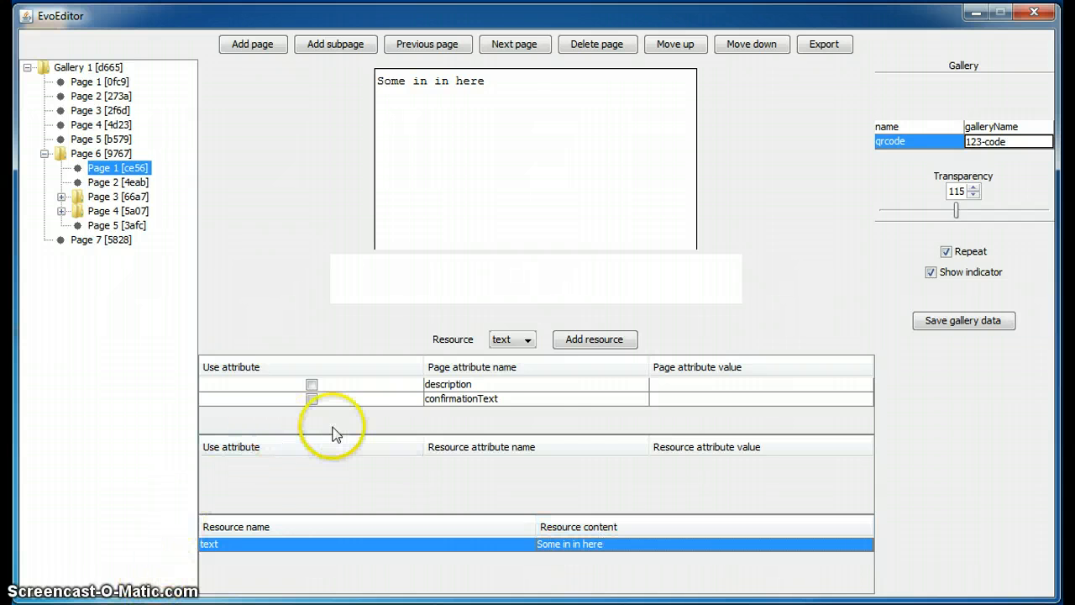
Set the description of Page 1 [ce56] to "text description" and enable use of both description and confirmationText.
double_click(692, 383)
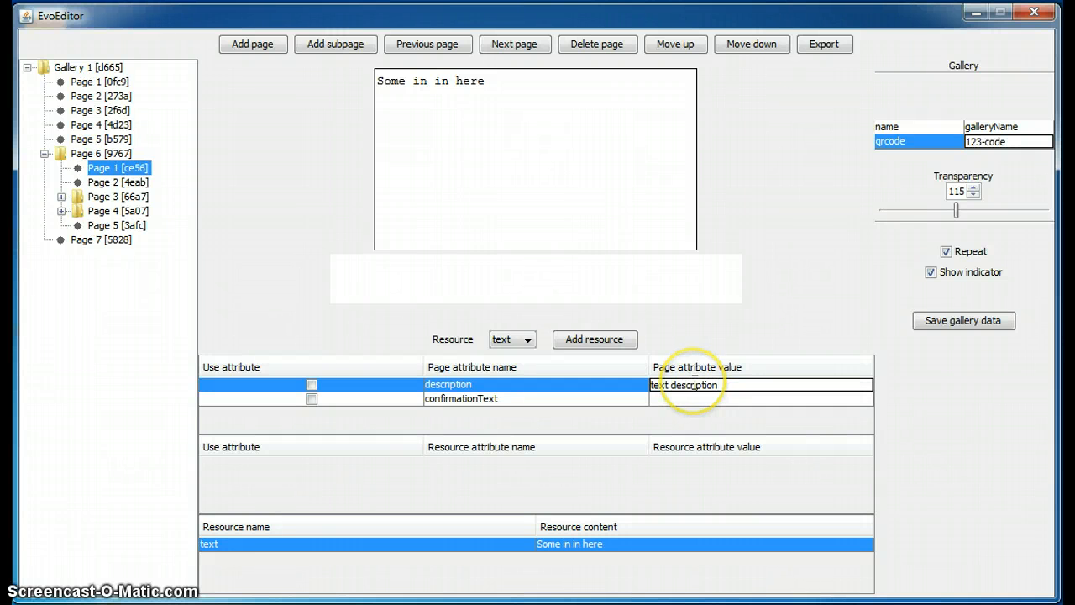
key(Return)
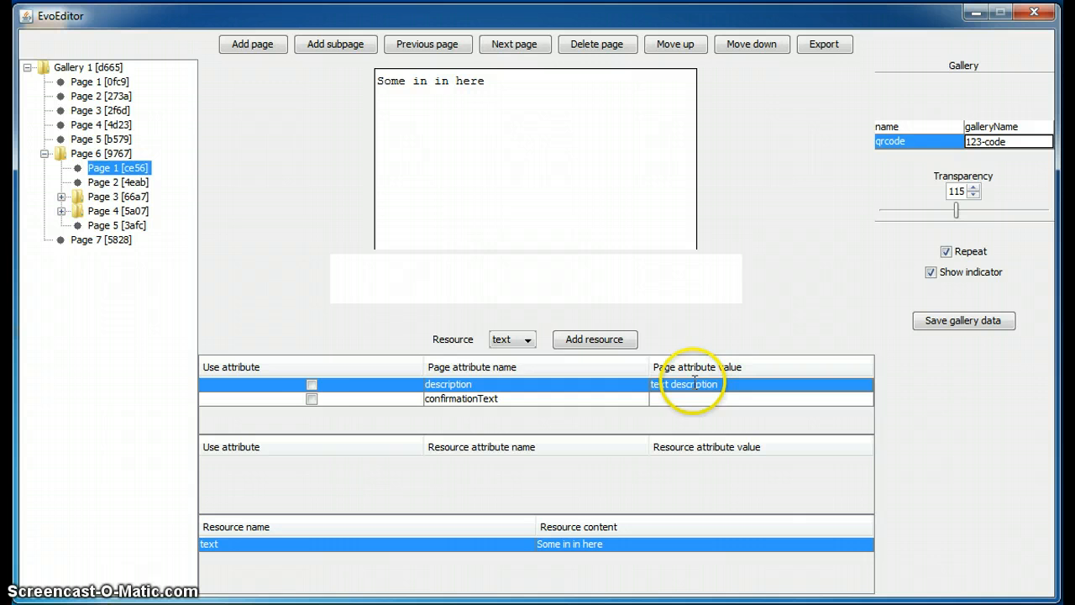
click(312, 385)
click(311, 400)
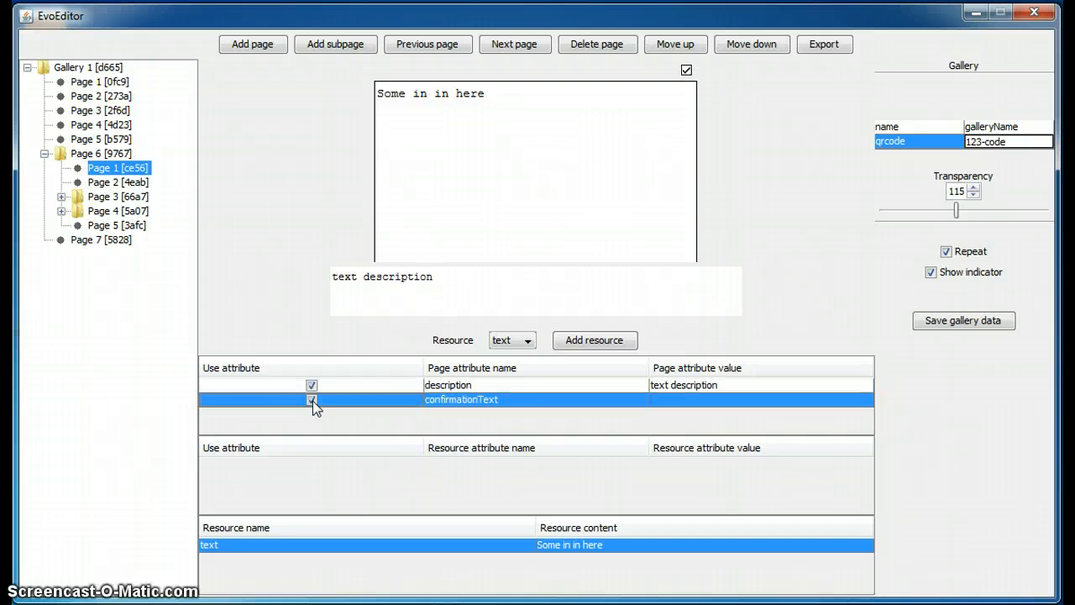
Give Page 2 [4eab] under Page 6 the video resource "01_turn off switch.mp4" from the Desktop's EvoEditor\DemoResources folder.
click(143, 184)
click(514, 353)
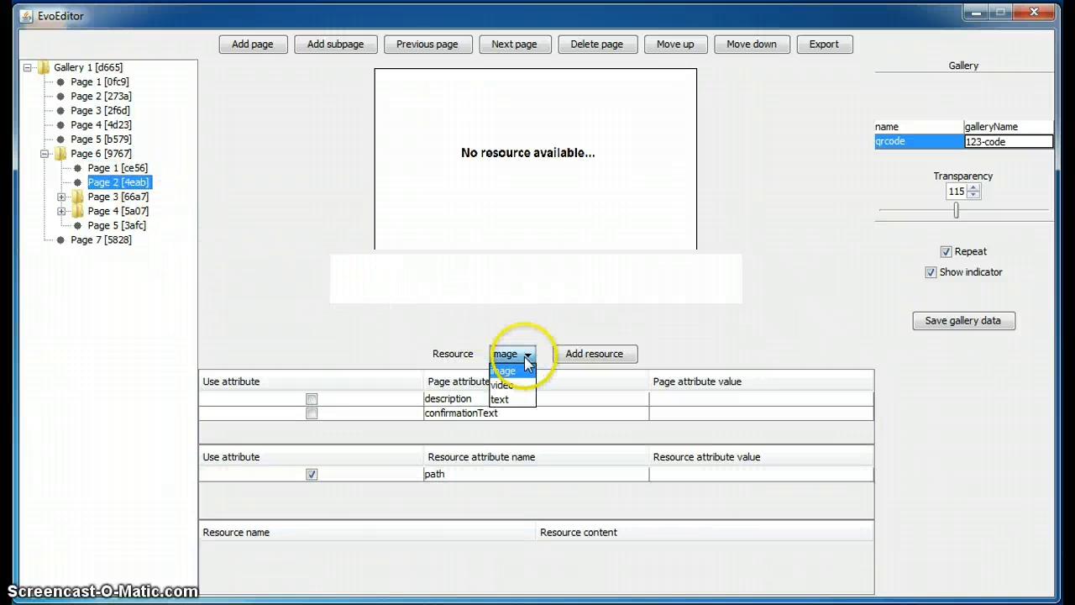
click(521, 385)
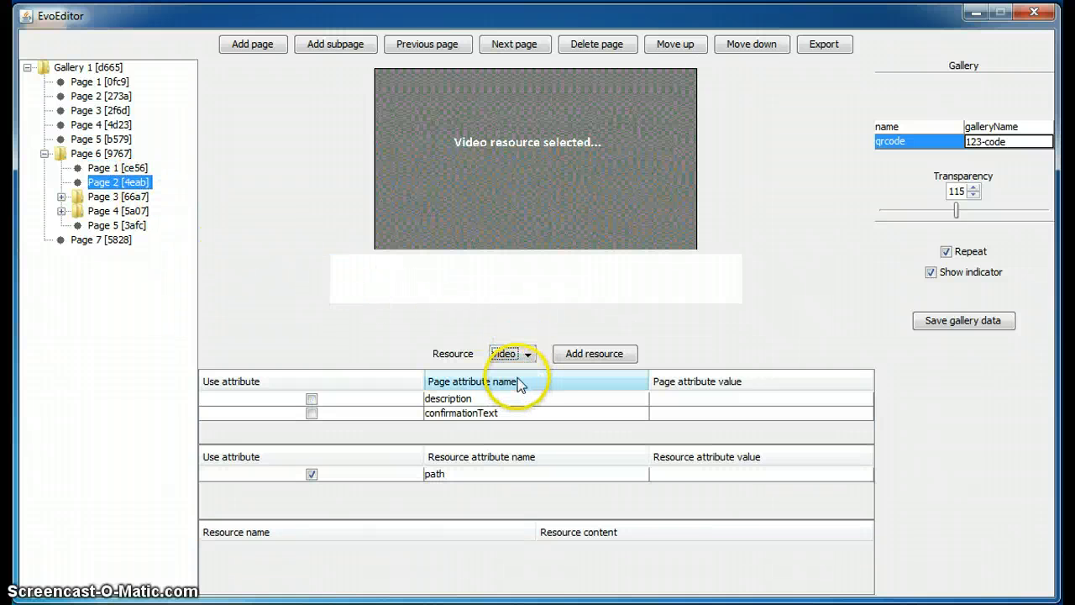
click(595, 354)
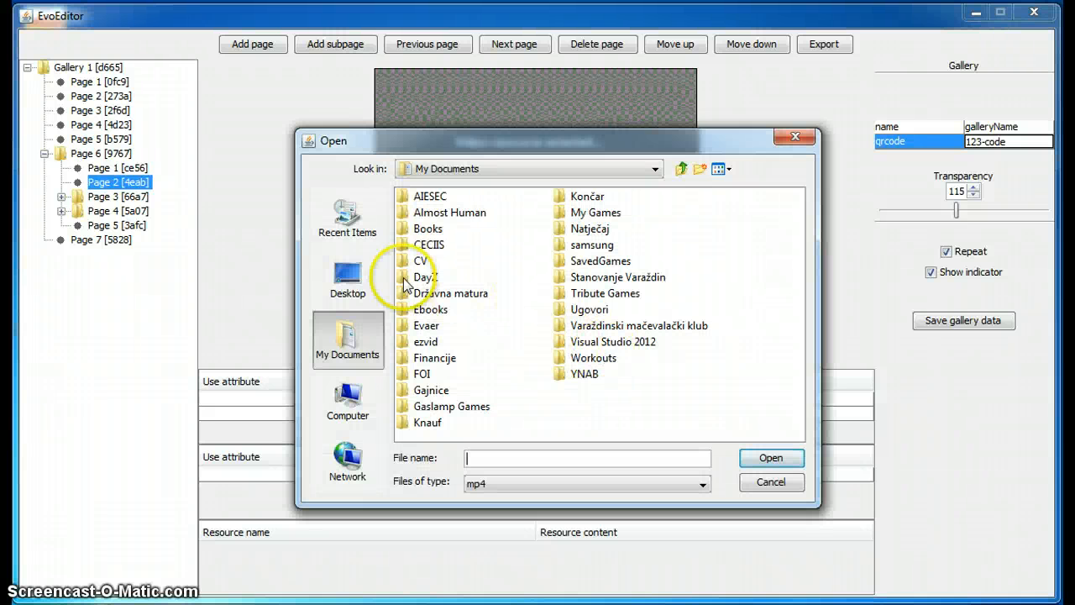
click(366, 284)
double_click(435, 277)
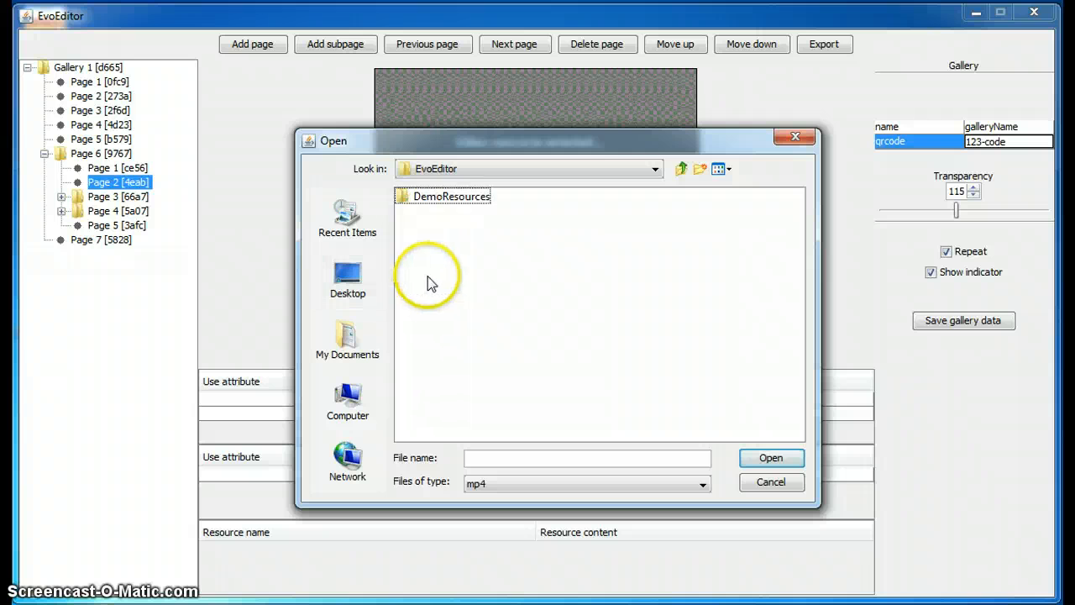
double_click(467, 200)
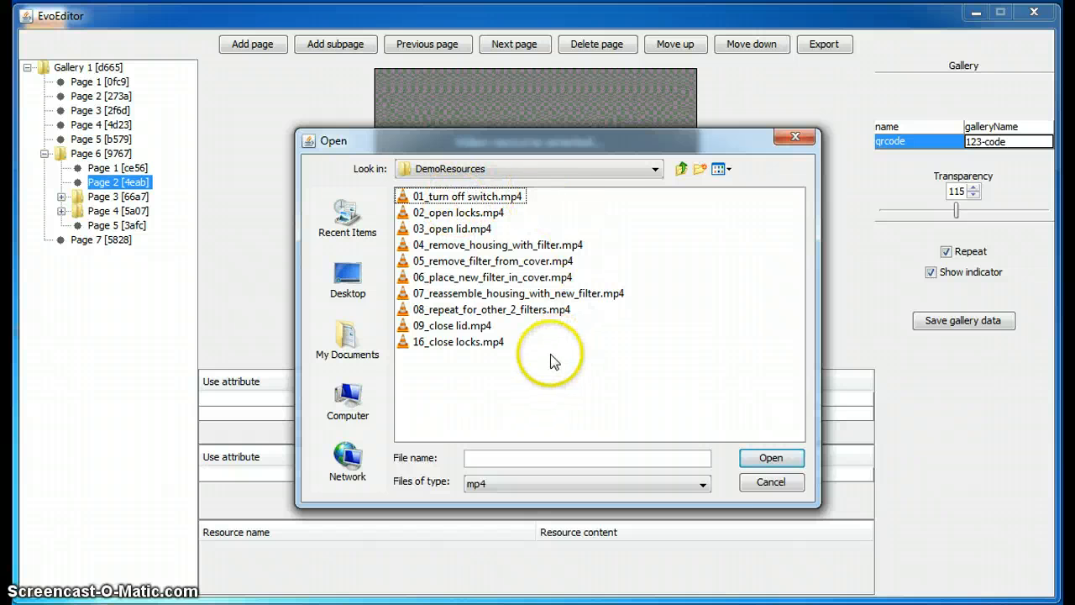
drag(605, 145, 885, 108)
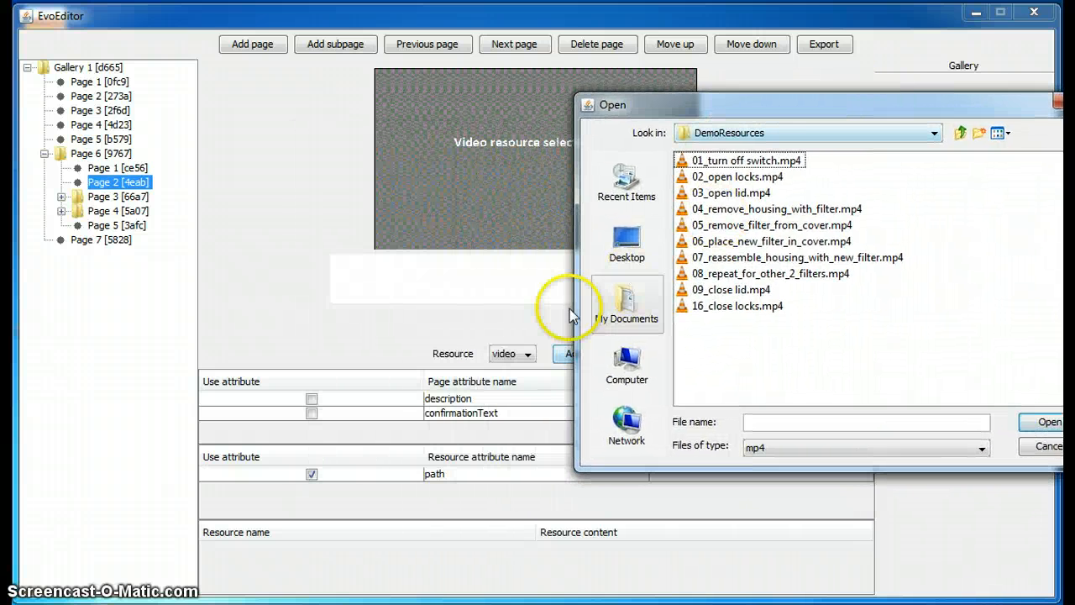
click(790, 162)
drag(905, 118, 813, 121)
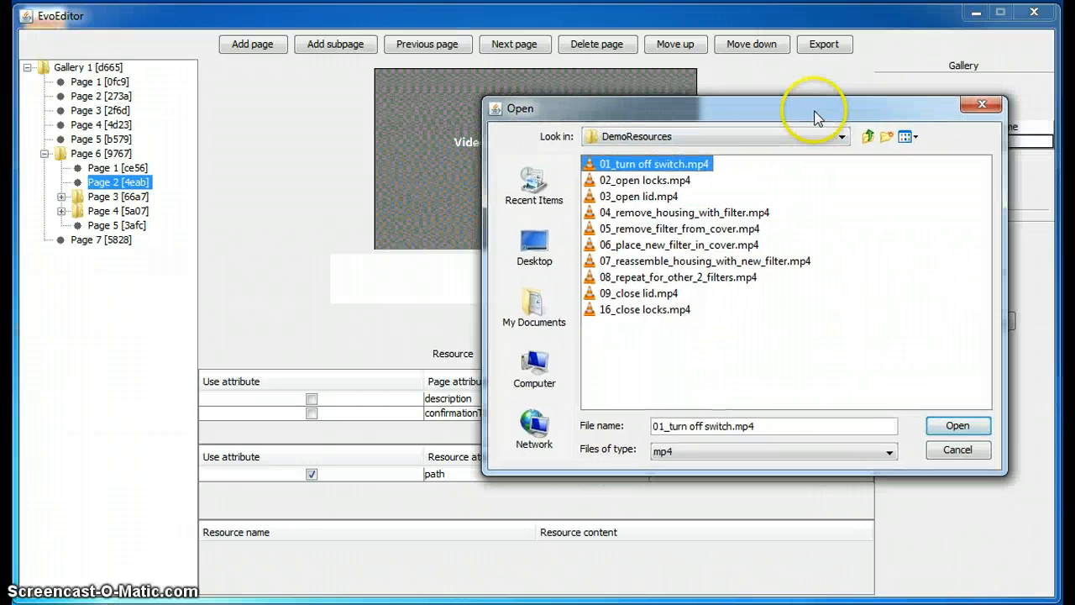
click(955, 427)
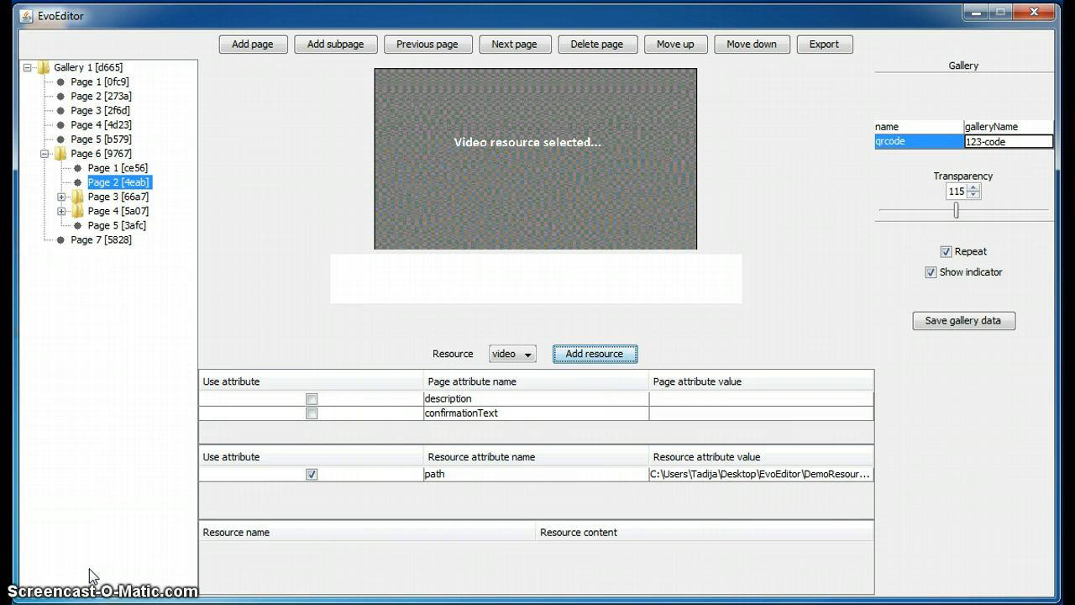
Set the description of top-level Page 1 [0fc9] to "page 1" and its confirmationText to "page 1 has no confirmation".
click(129, 84)
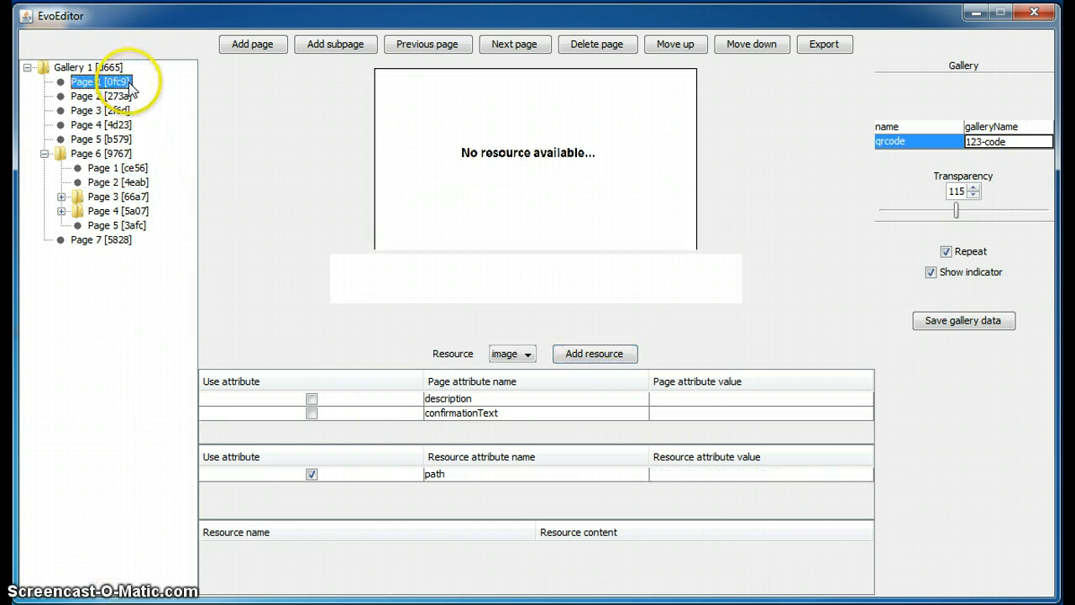
double_click(677, 398)
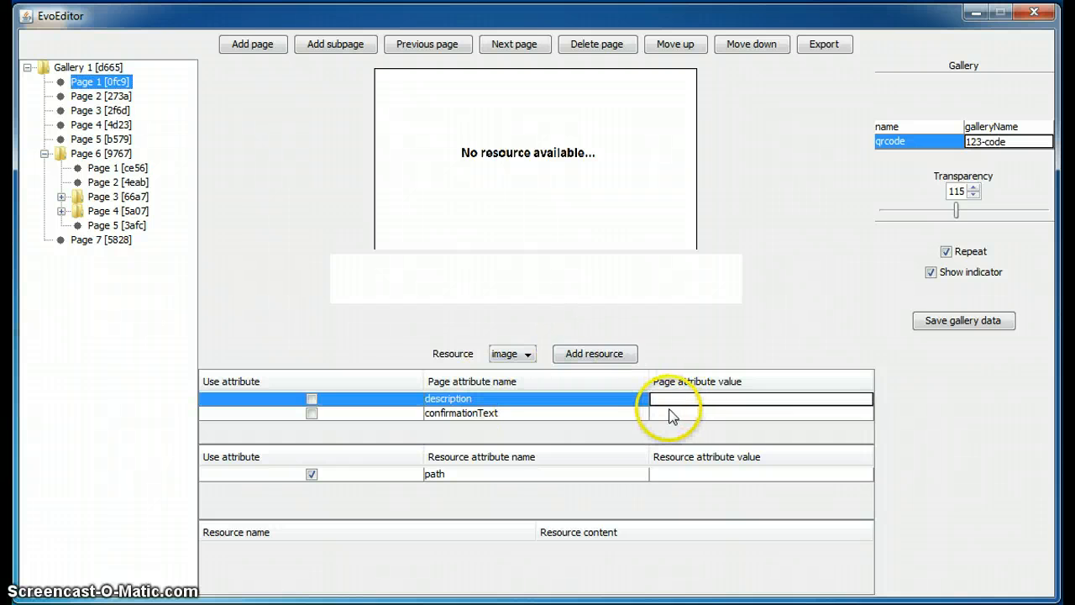
text(page 1)
key(Return)
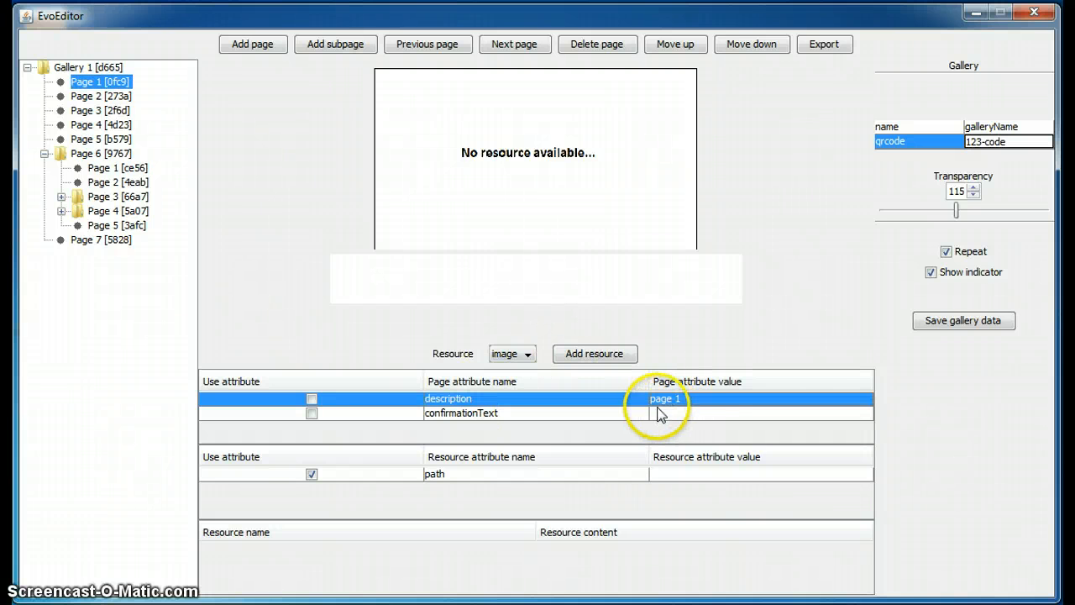
double_click(706, 412)
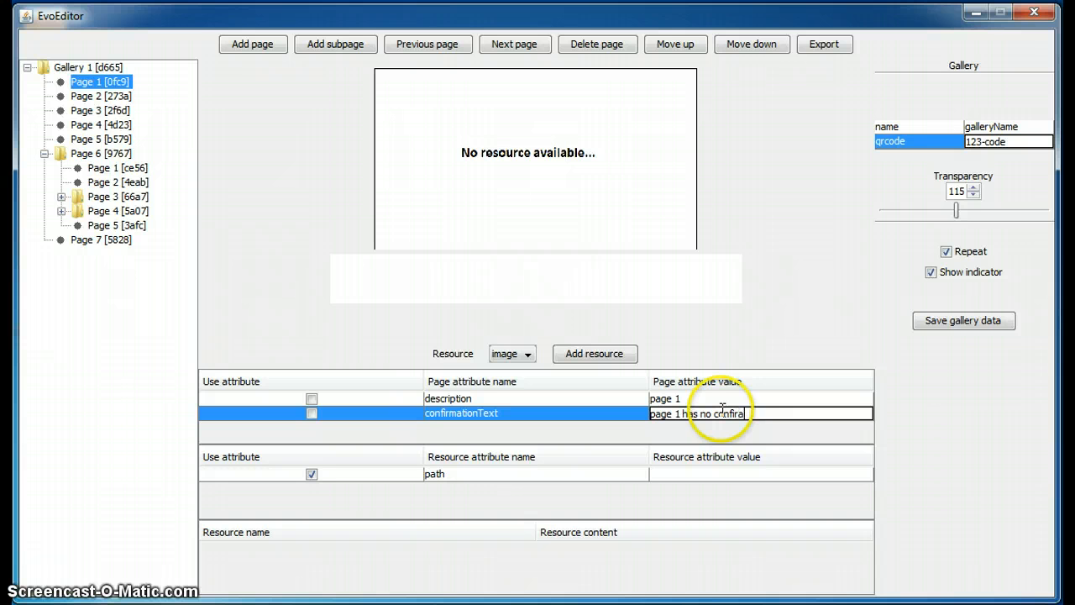
text(page 1 has no confirmation)
key(Return)
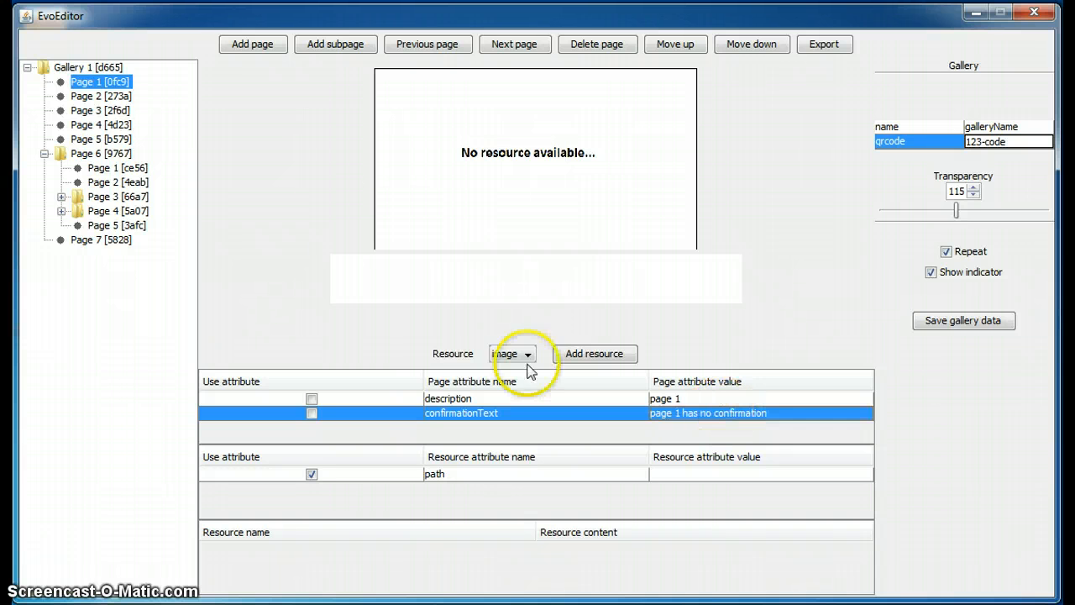
Add two subpages under Page 2 [273a] and give Page 2 the image "Hazard_Micro_Fiber_split3.jpg" from the Desktop's EvoEditor\DemoResources folder.
click(102, 96)
click(337, 45)
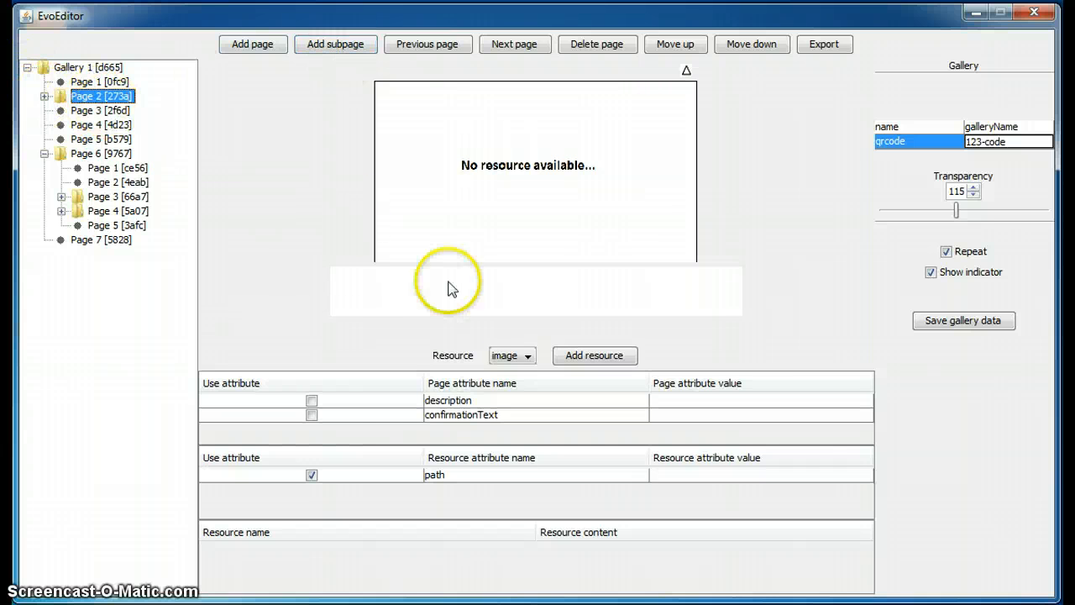
click(588, 357)
click(342, 277)
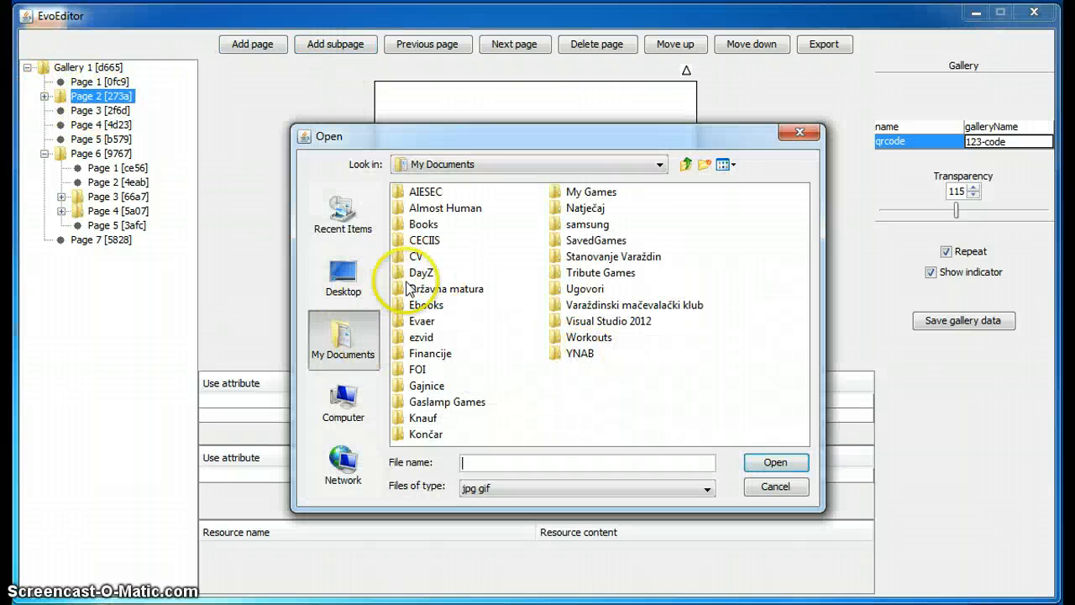
double_click(431, 273)
click(422, 193)
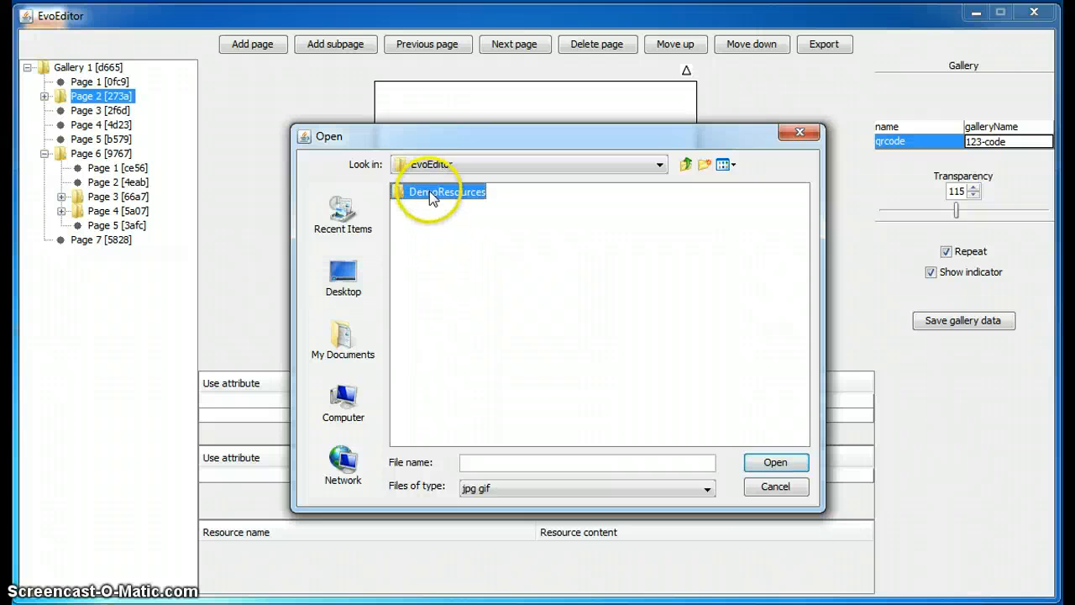
click(436, 195)
double_click(436, 194)
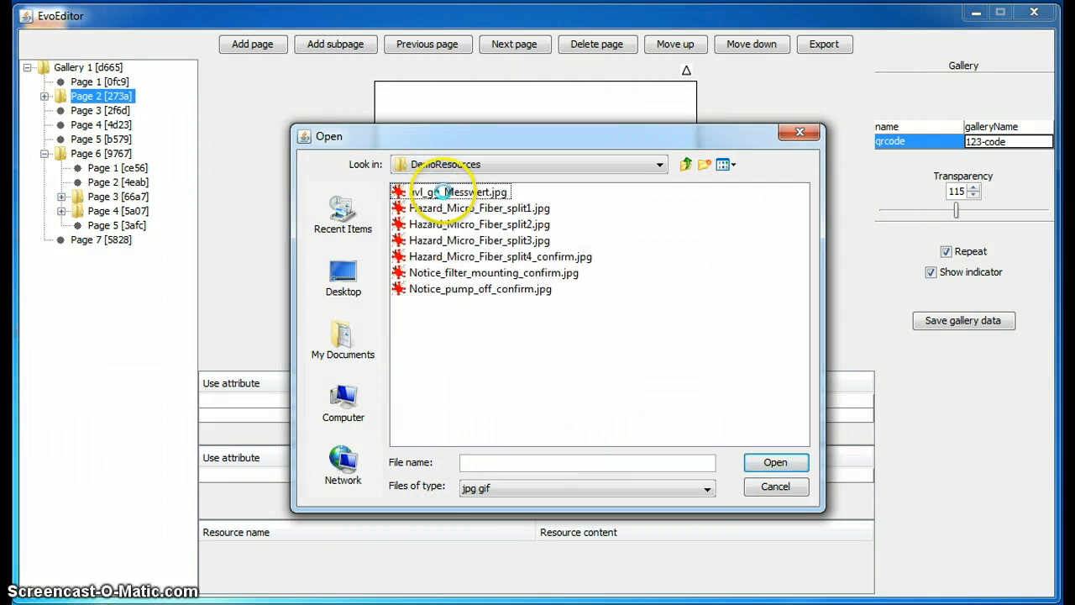
click(437, 194)
click(495, 241)
click(769, 462)
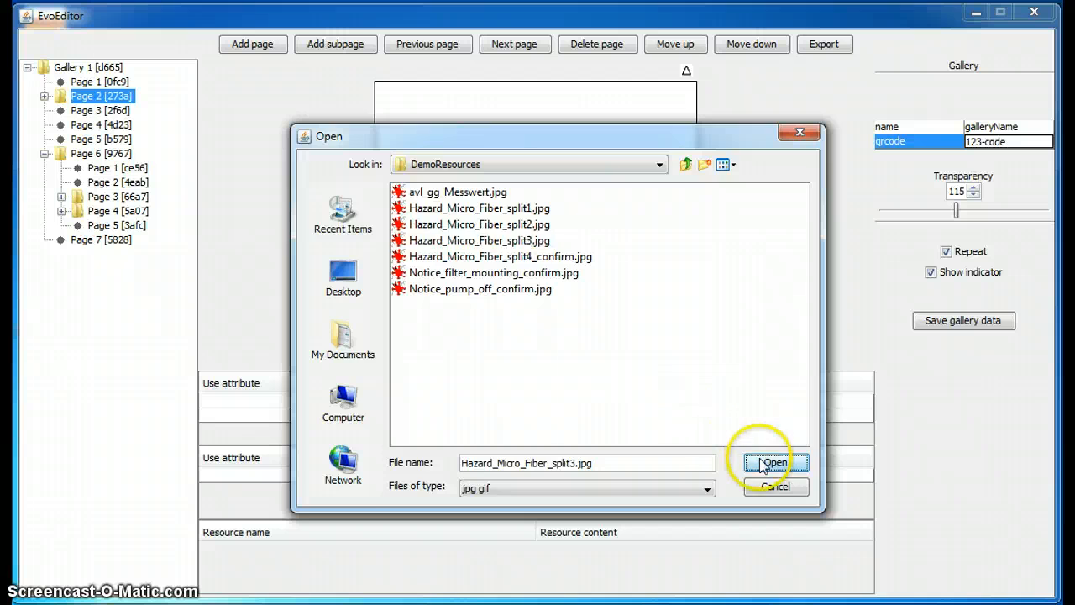
Give Page 1 [96bc] under Page 2 a text resource with the content "my text 1".
double_click(106, 98)
click(117, 110)
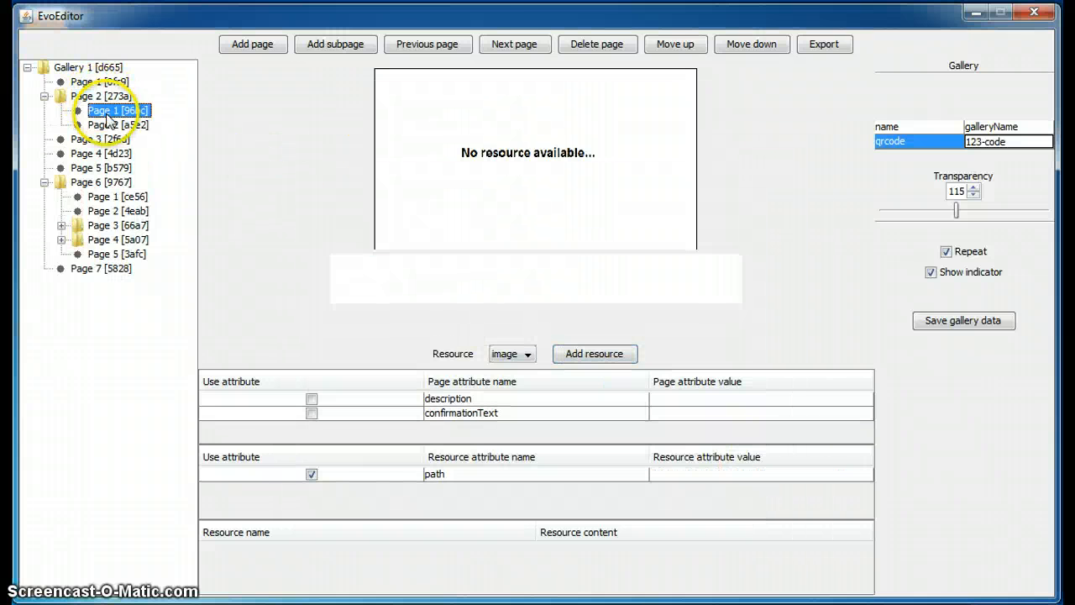
click(510, 355)
click(504, 385)
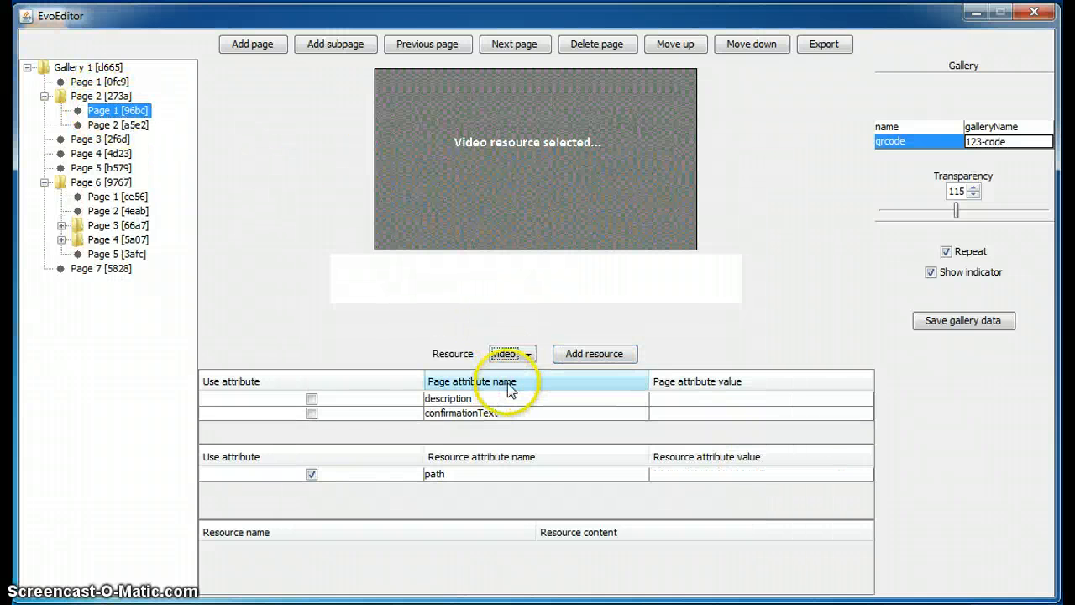
click(512, 354)
click(502, 399)
double_click(612, 544)
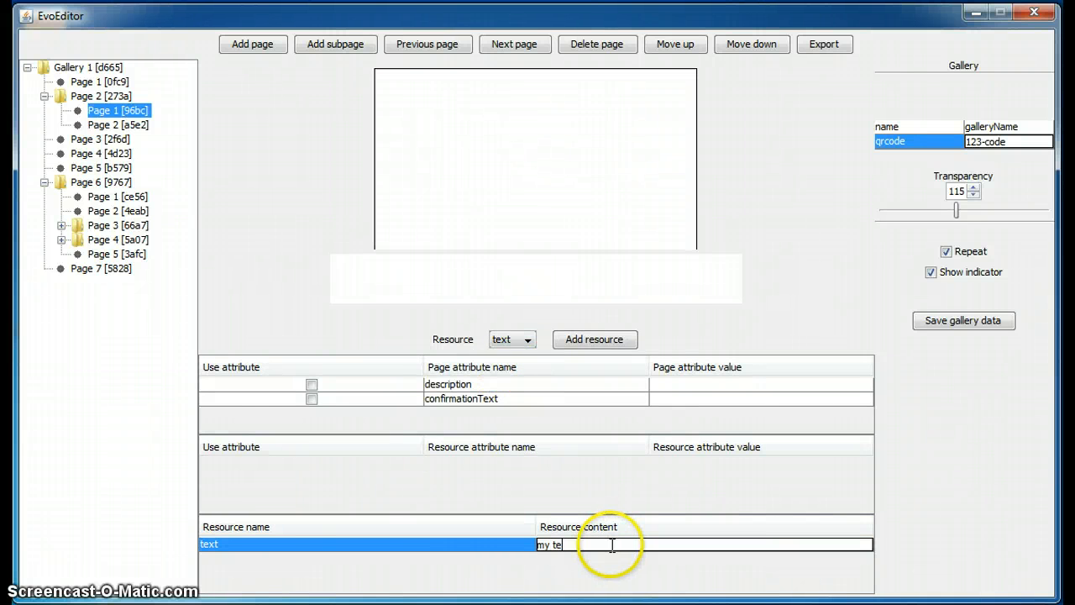
key(Return)
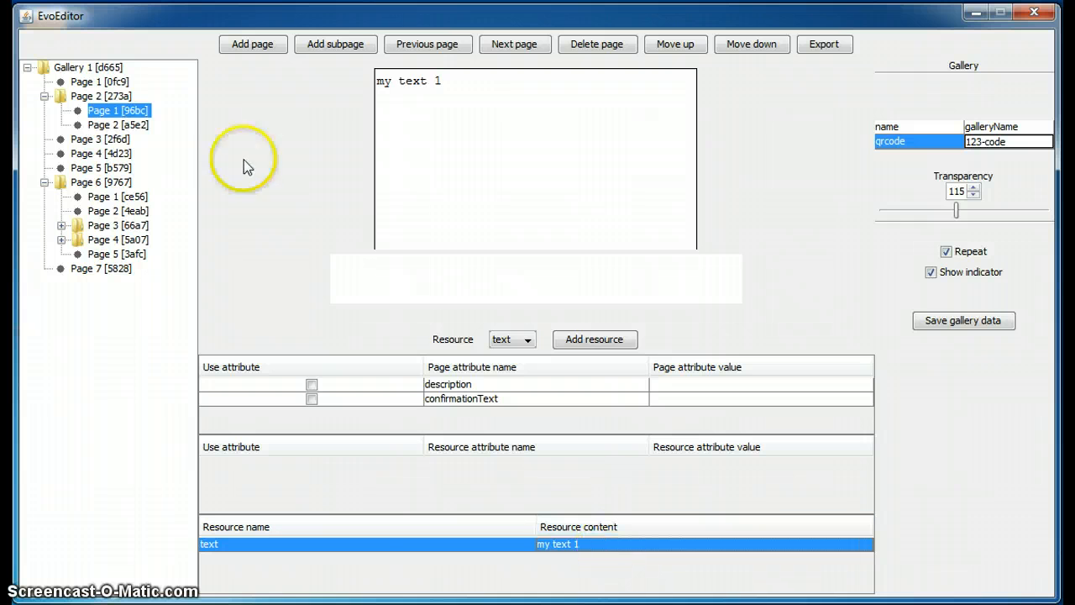
Give Page 2 [a5e2] under Page 2 a text resource with the content "my text 2".
click(139, 126)
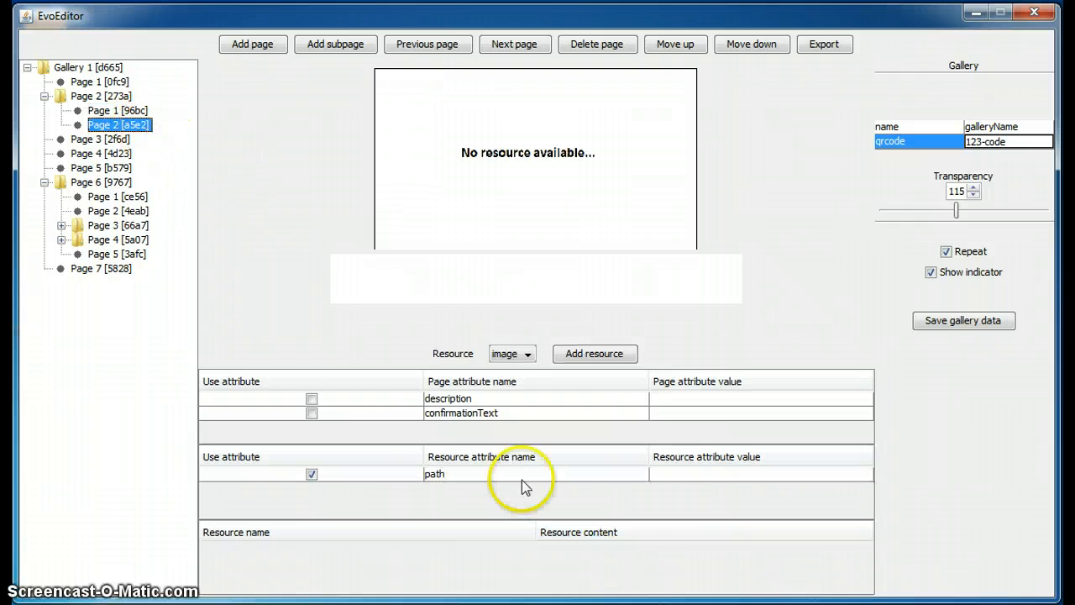
click(509, 354)
click(514, 405)
double_click(597, 544)
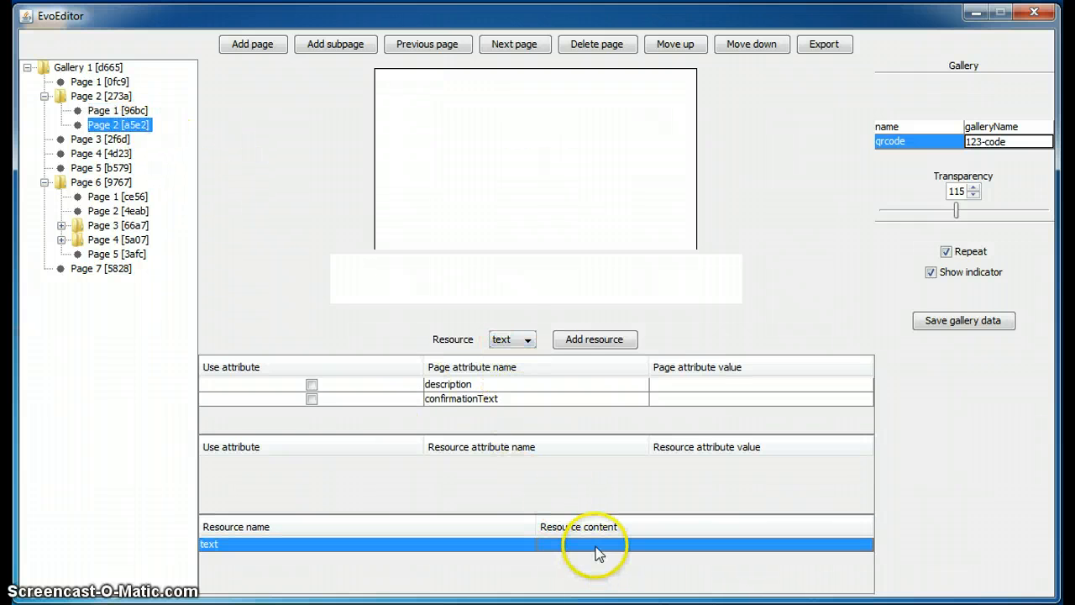
text(my text )
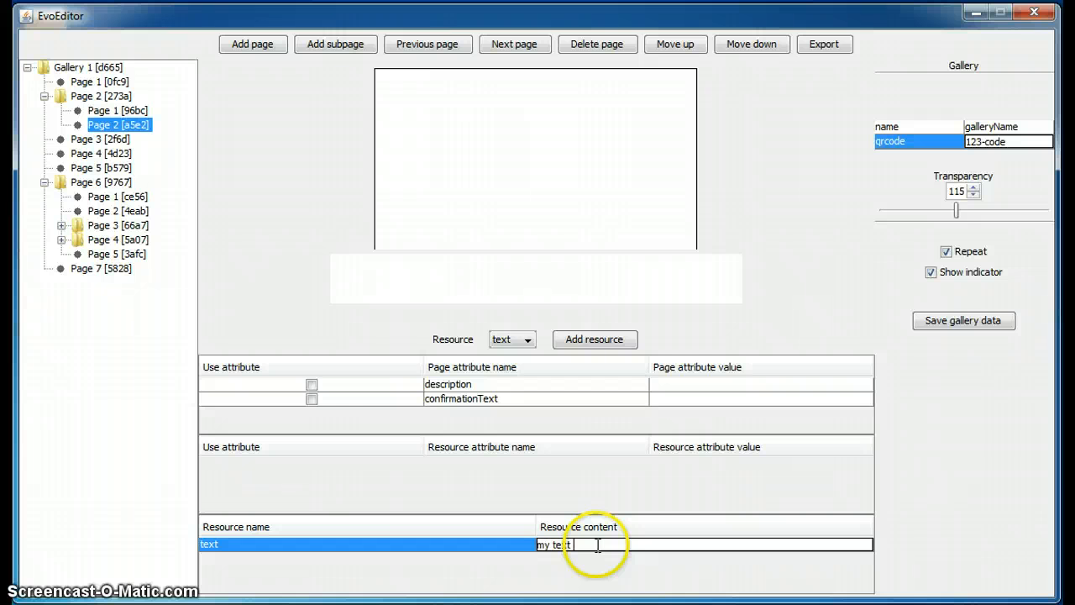
text(2)
key(Return)
Enable use of confirmationText for subpage Page 2 [a5e2] and set its value to "please confirm".
click(312, 398)
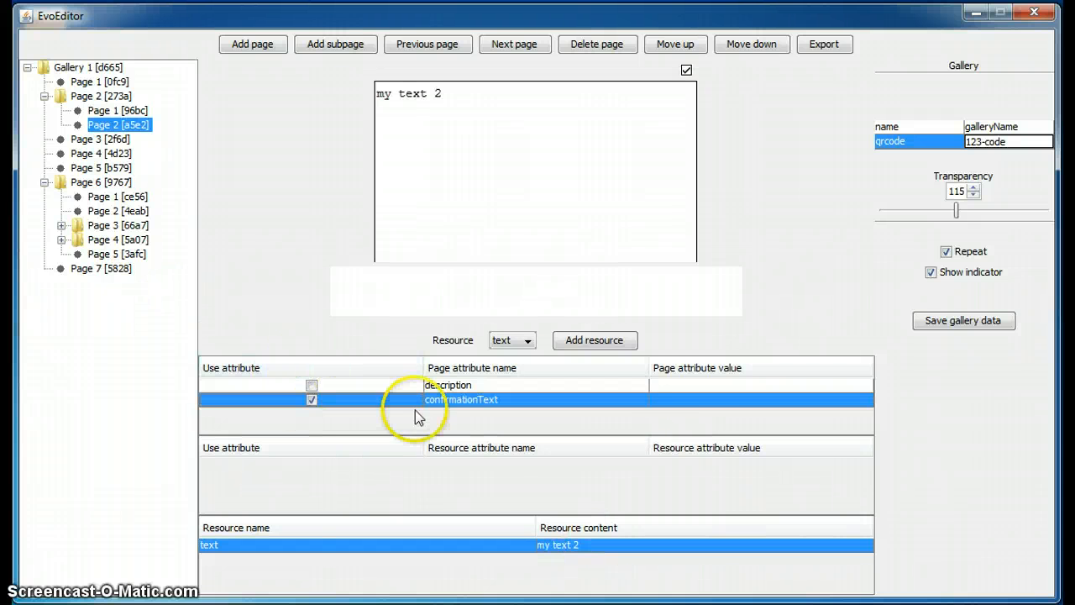
double_click(724, 402)
text(pleas)
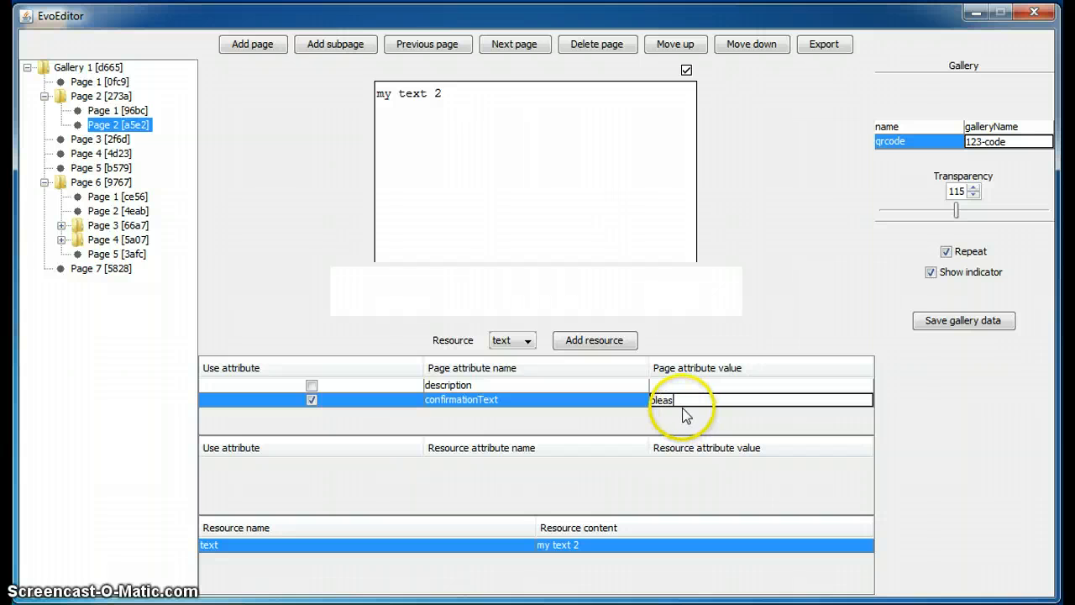
text(e confirm)
key(Return)
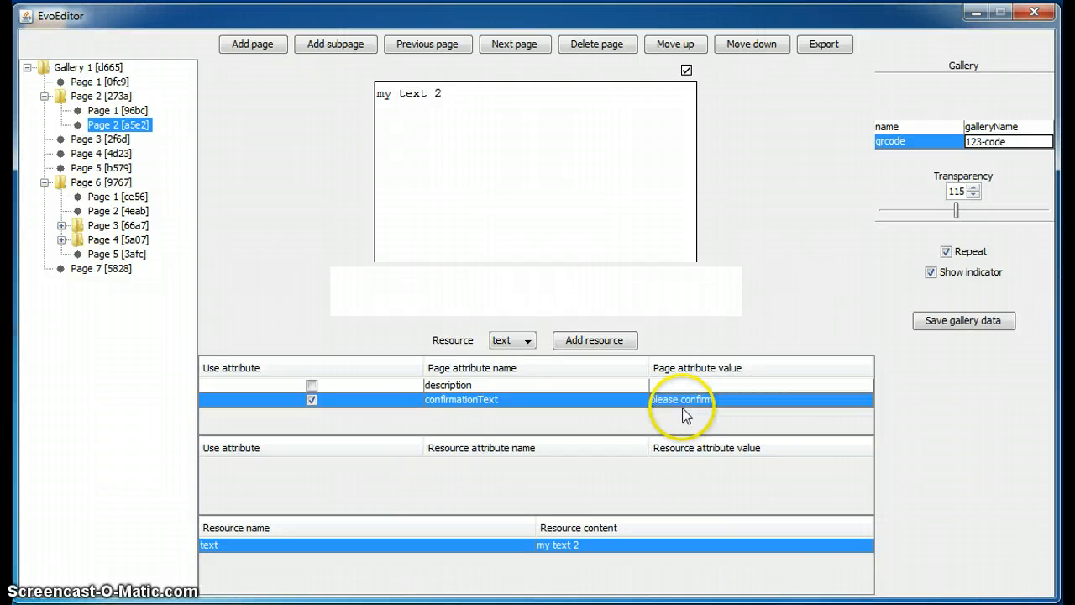
Give top-level Page 3 [2f6d] the video resource "03_open lid.mp4" from the Desktop's EvoEditor\DemoResources folder.
click(101, 139)
click(512, 354)
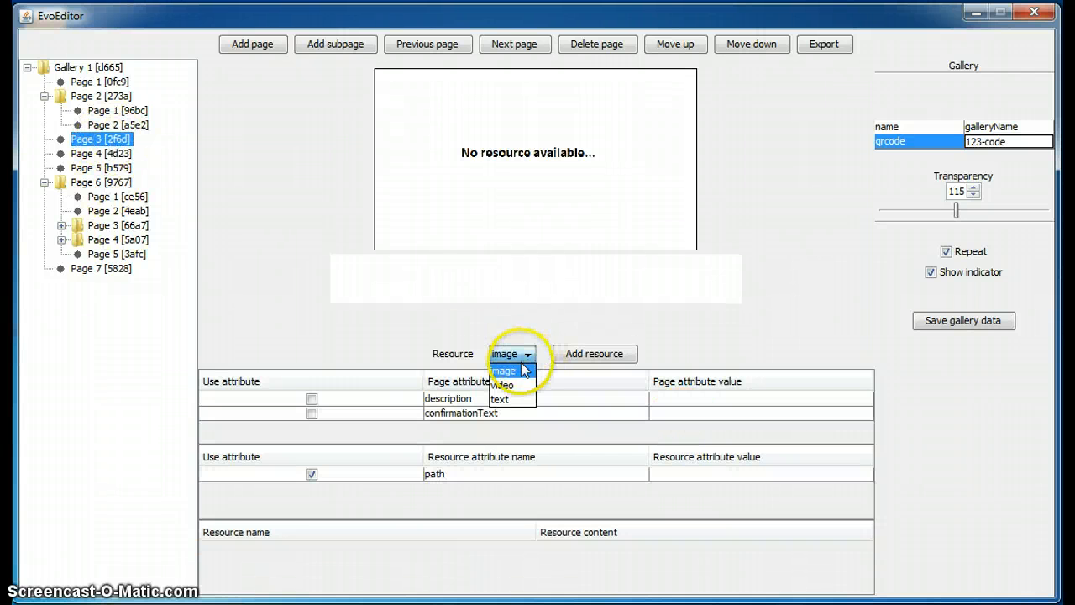
click(509, 381)
click(594, 354)
click(347, 277)
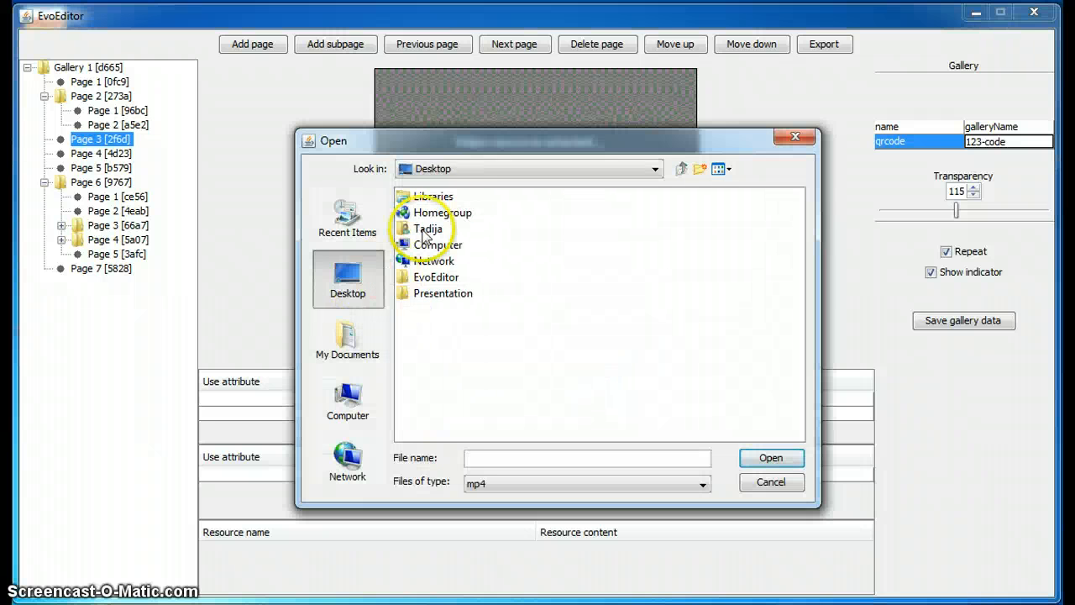
click(437, 277)
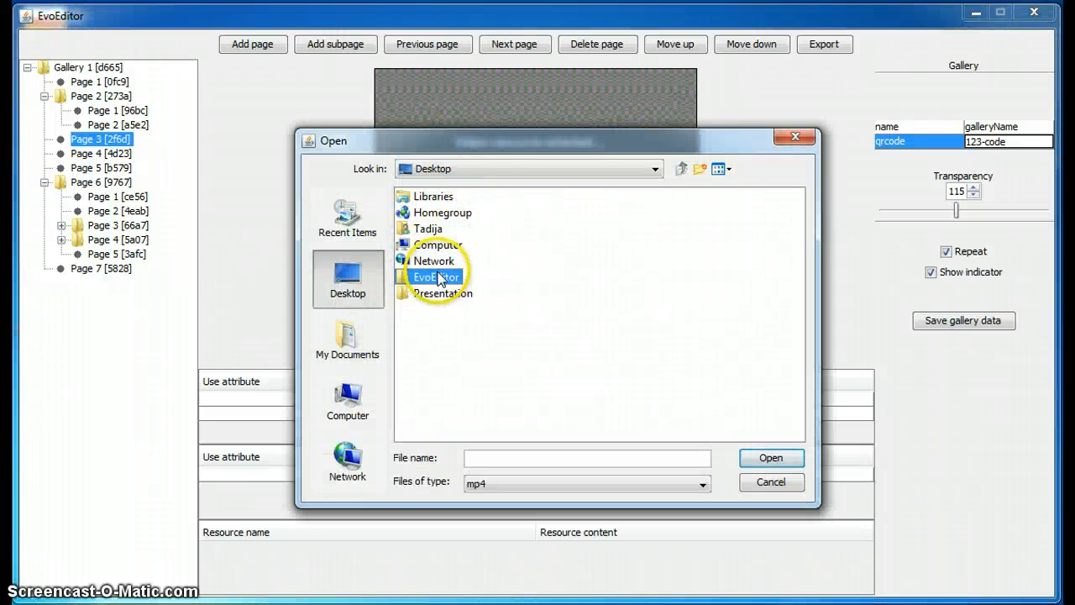
double_click(436, 278)
double_click(439, 198)
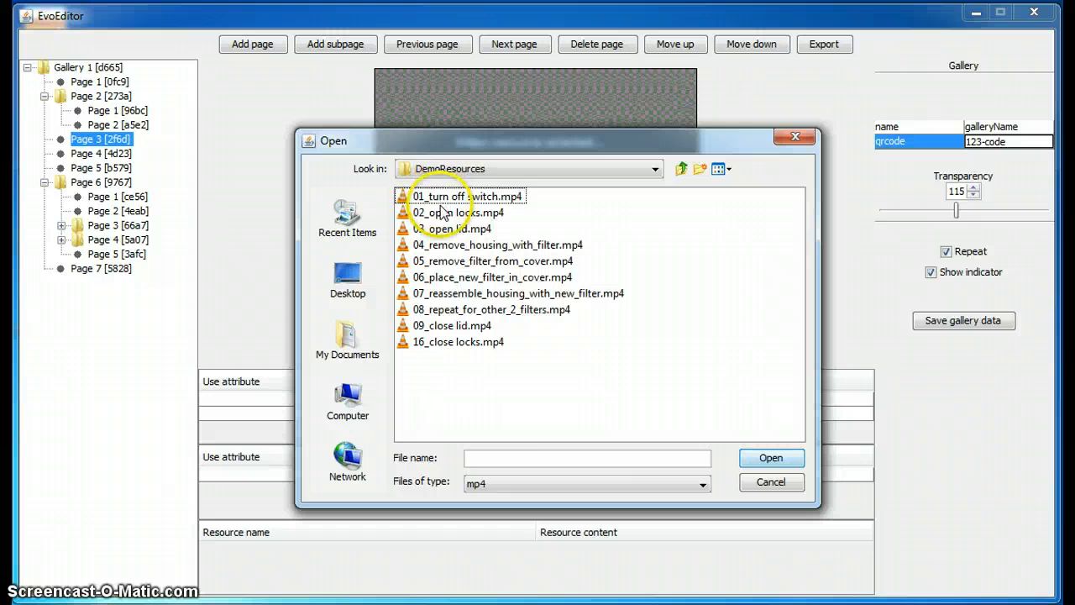
click(454, 228)
click(765, 457)
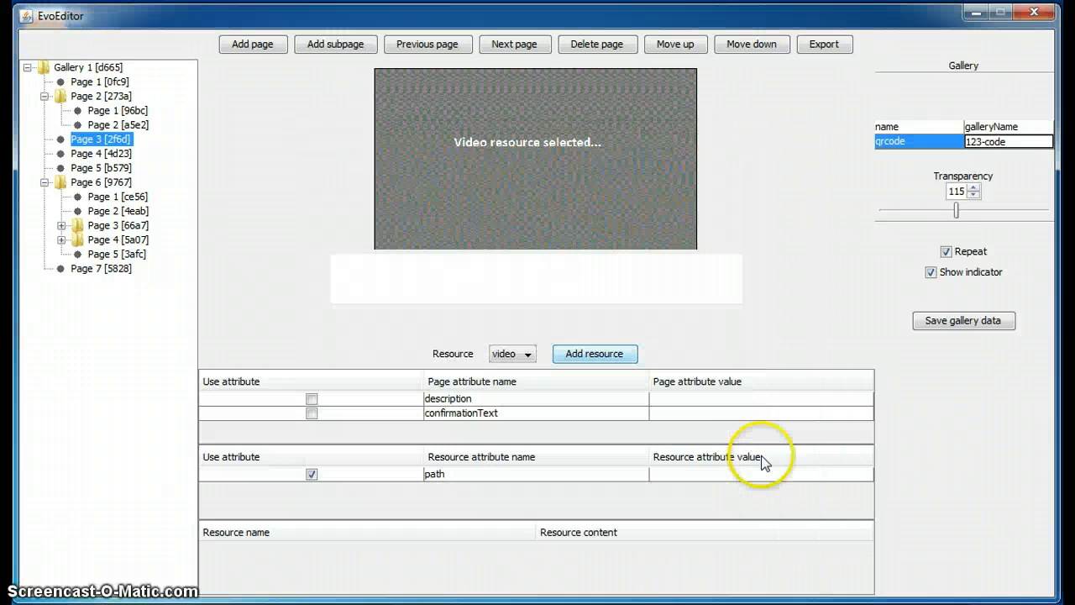
Delete the top-level pages Page 4 [4d23] and Page 3 [2f6d] from the gallery.
click(124, 156)
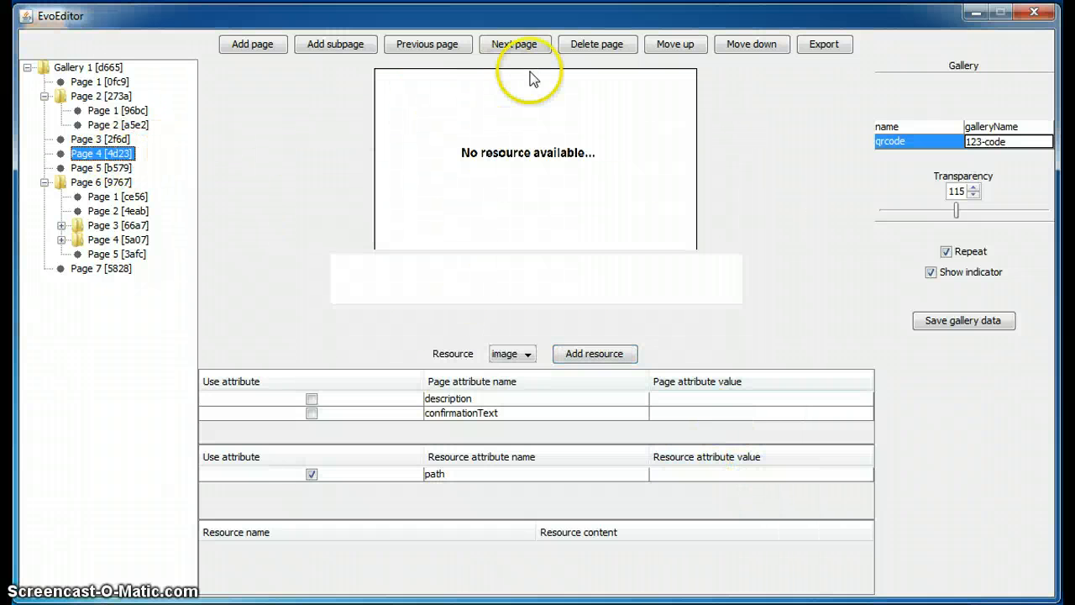
click(565, 59)
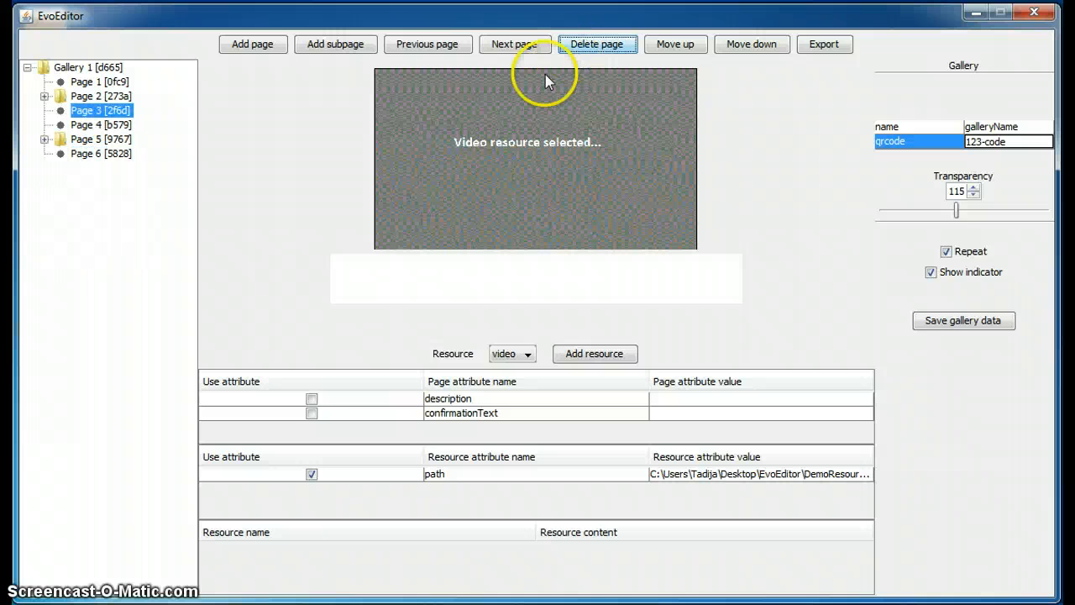
click(618, 48)
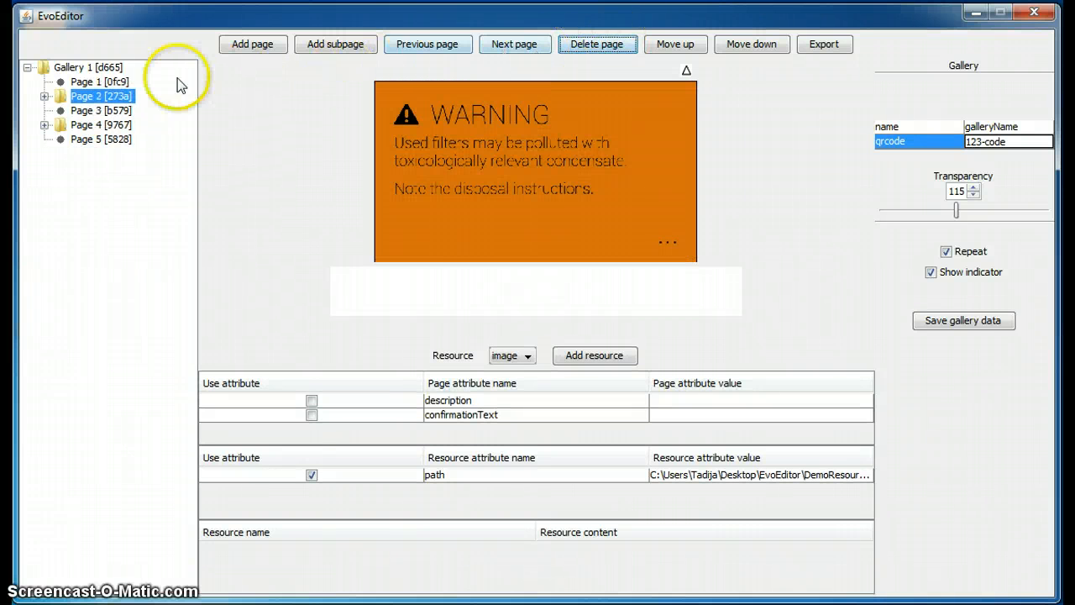
Give top-level Page 3 [b579] a text resource with content beginning "this is the 4th".
click(102, 110)
click(512, 354)
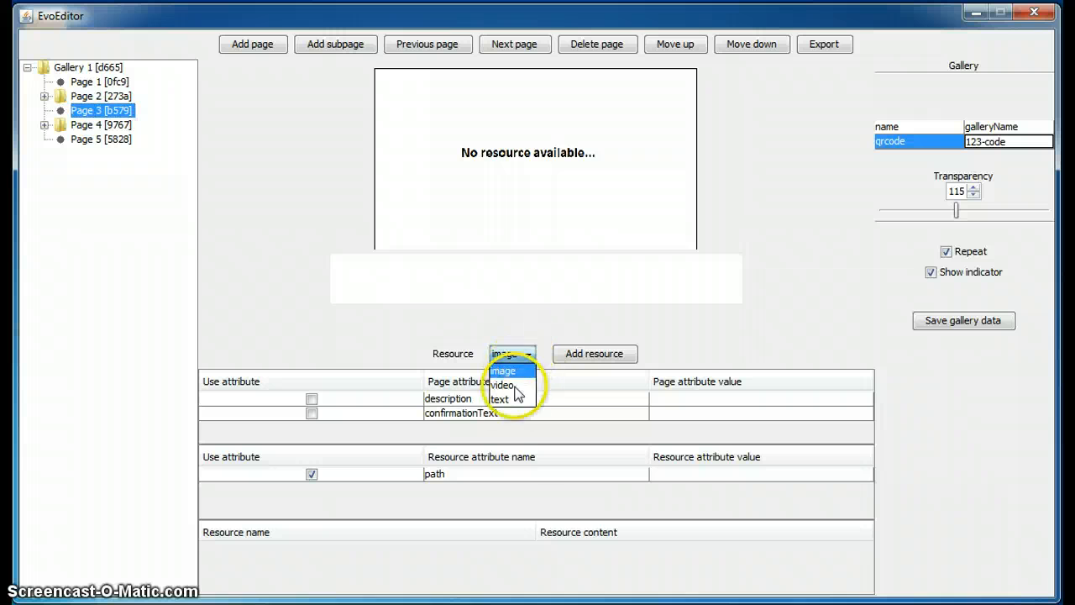
click(510, 379)
click(614, 543)
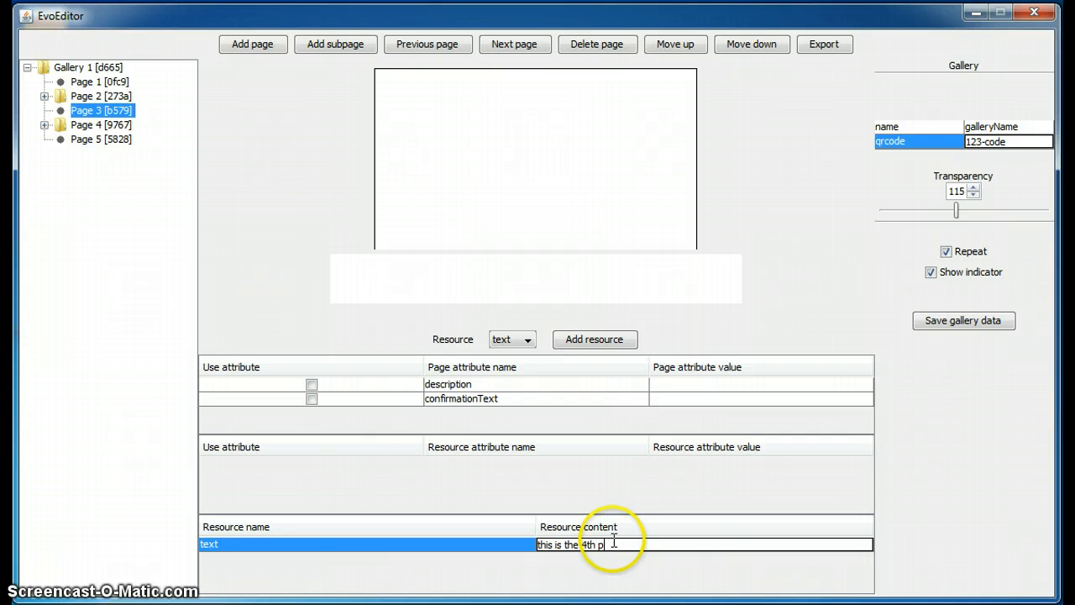
Give top-level Page 4 [9767] the image resource "Hazard_Micro_Fiber_split3.jpg" from the Desktop's EvoEditor\DemoResources folder.
click(105, 125)
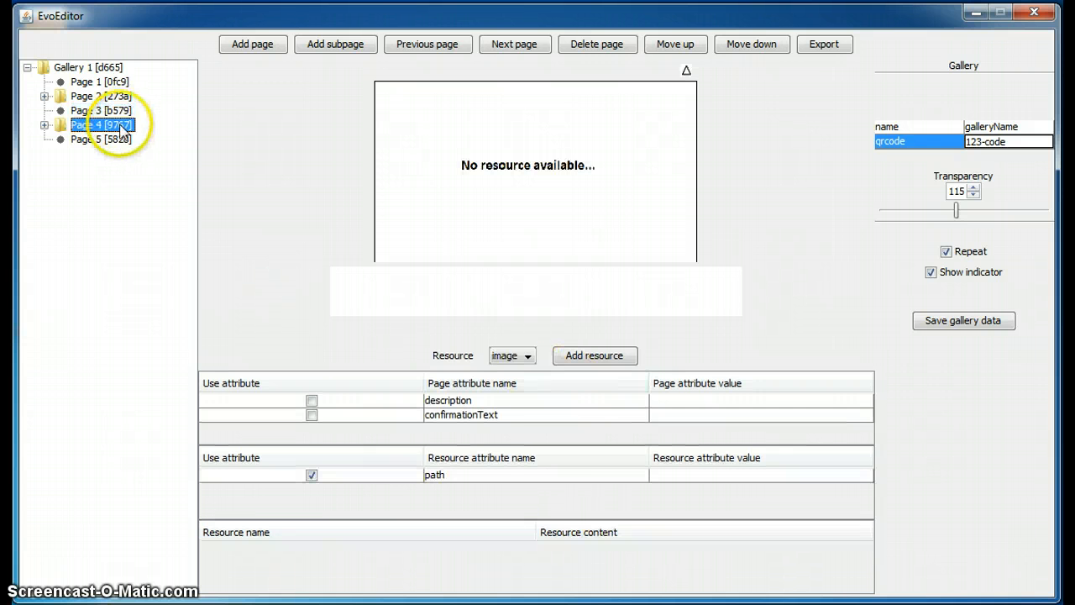
click(588, 355)
click(346, 277)
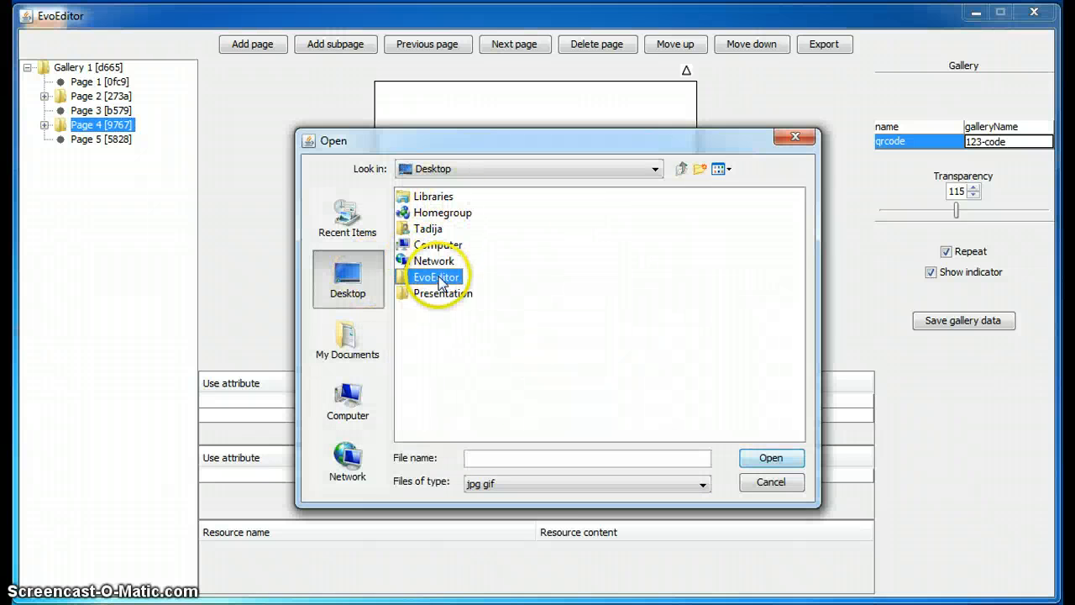
double_click(439, 278)
double_click(445, 197)
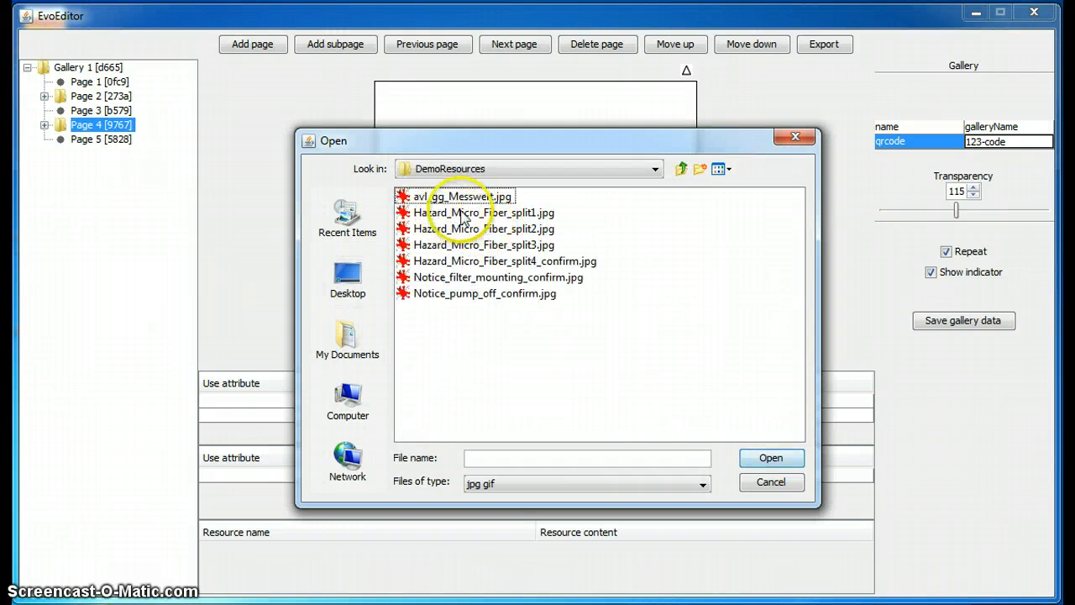
click(470, 244)
click(771, 458)
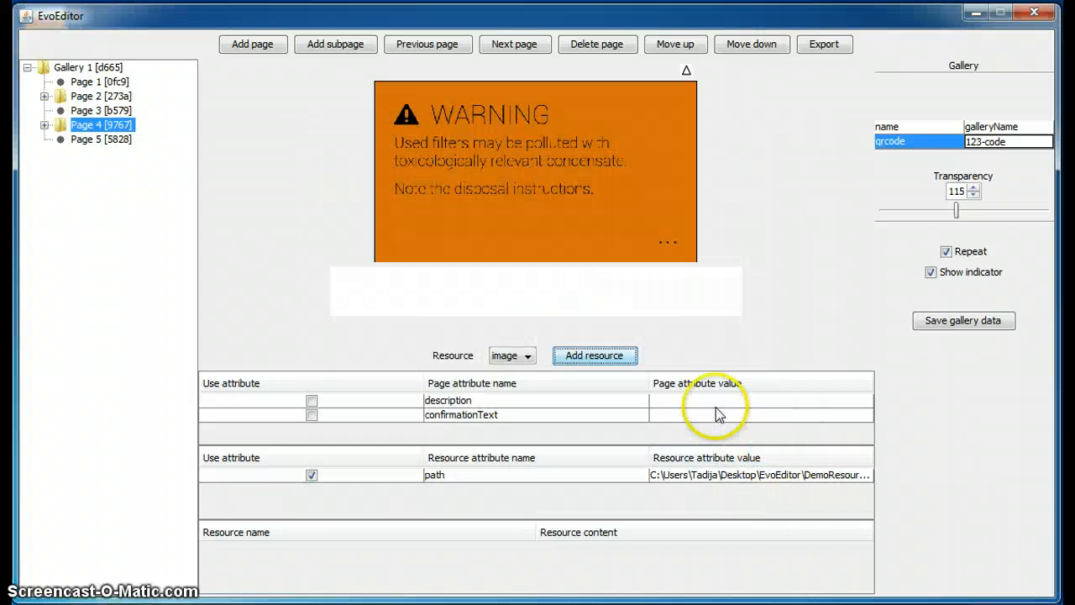
Delete top-level Page 5 [5828] and expand Page 4 and Page 2 in the page tree.
click(109, 138)
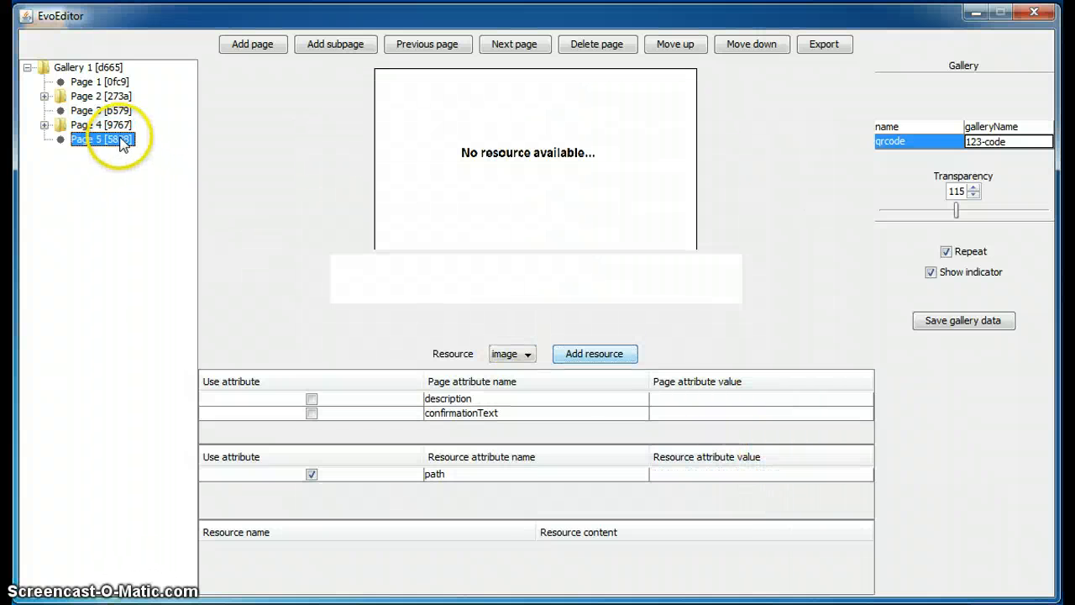
click(601, 42)
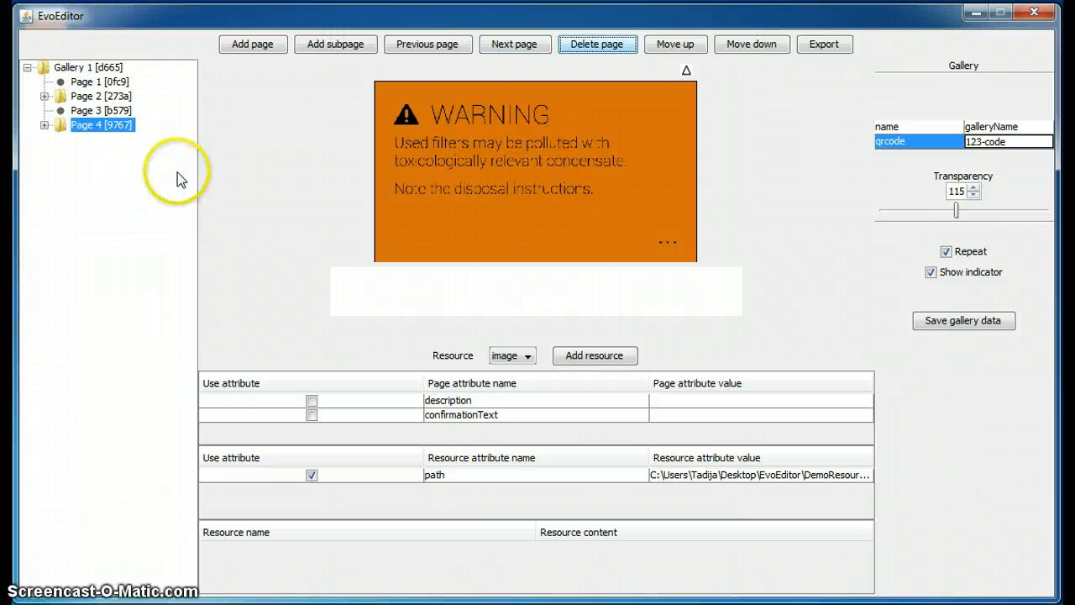
click(45, 125)
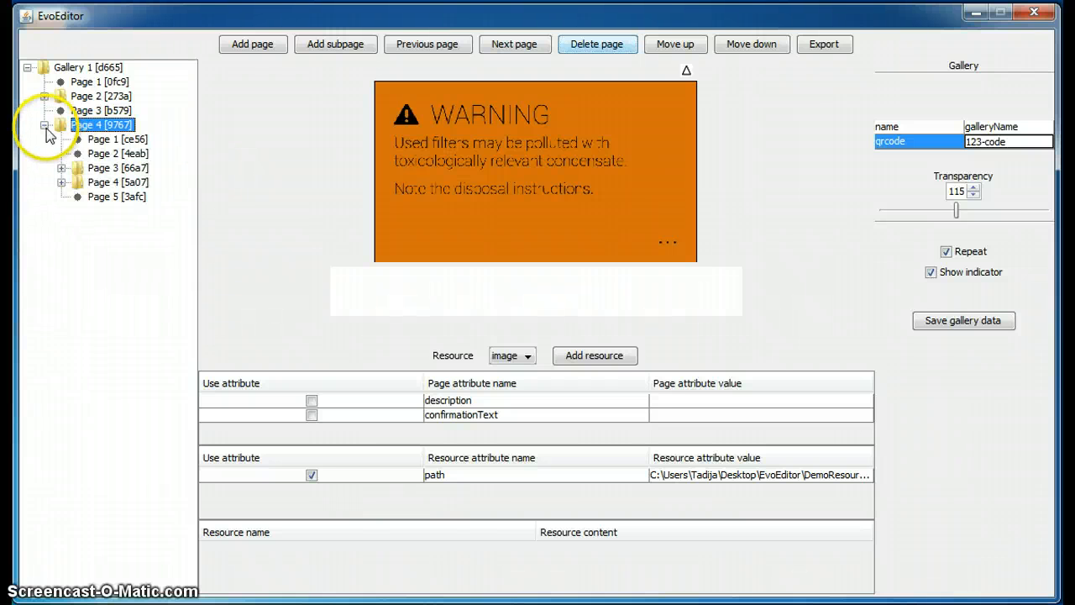
click(44, 97)
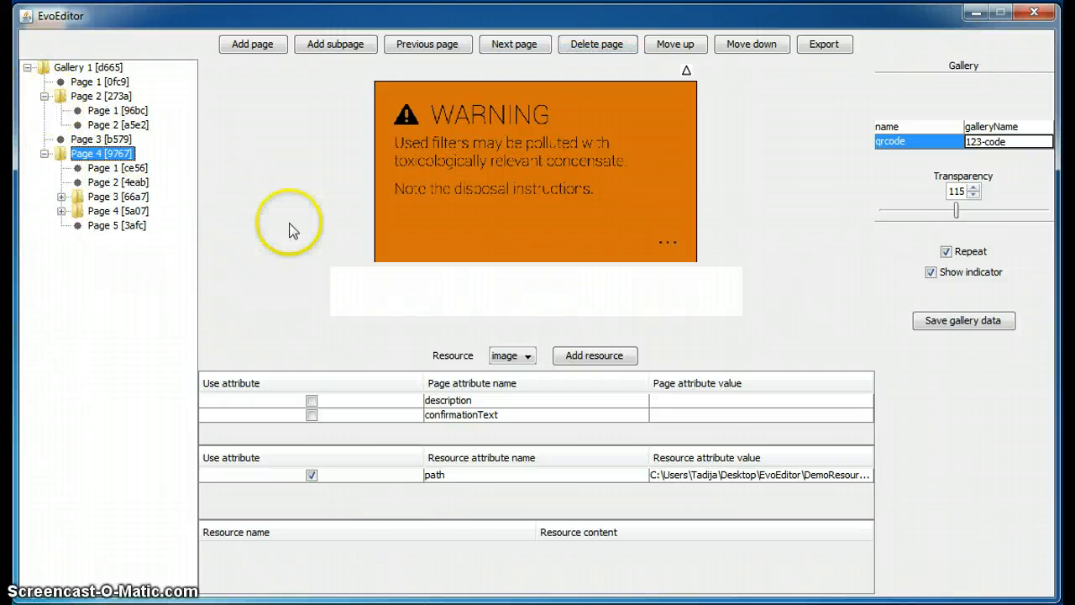
Export the gallery as demoGallery into the Desktop's EvoEditor folder.
click(833, 50)
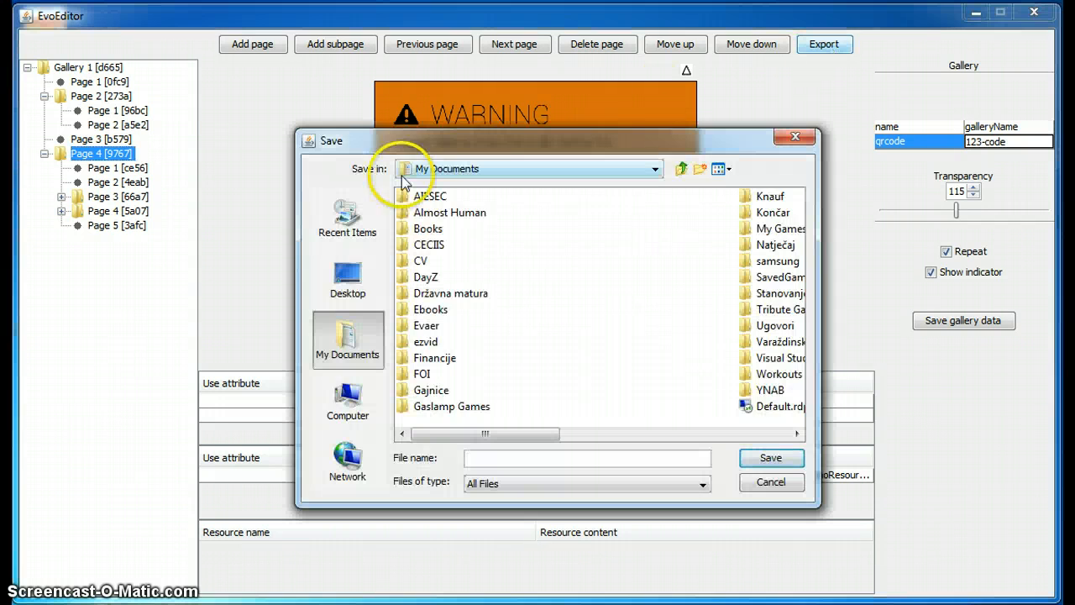
click(351, 282)
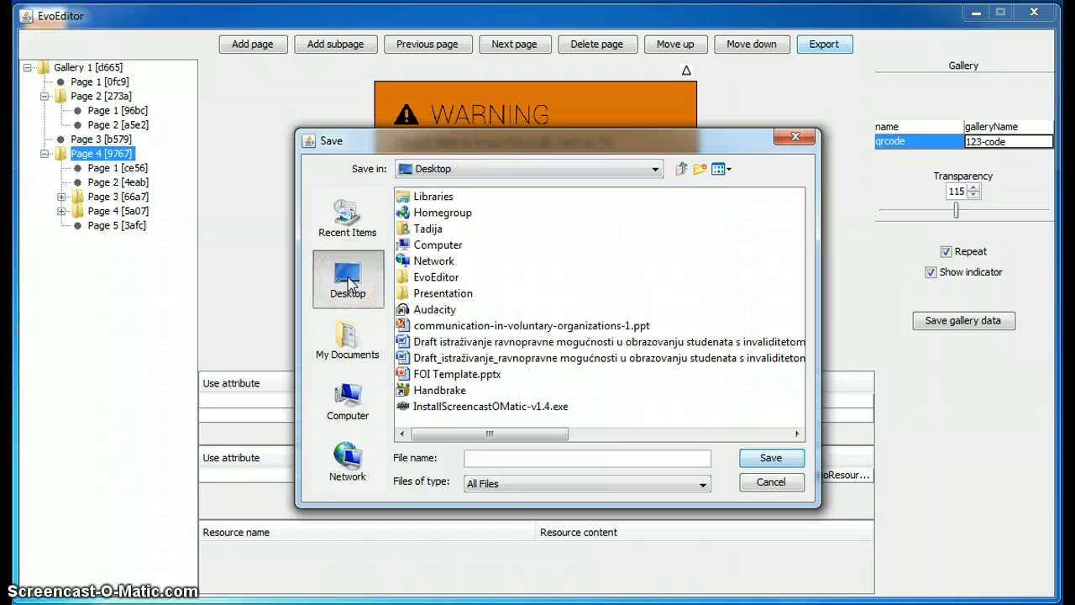
click(428, 277)
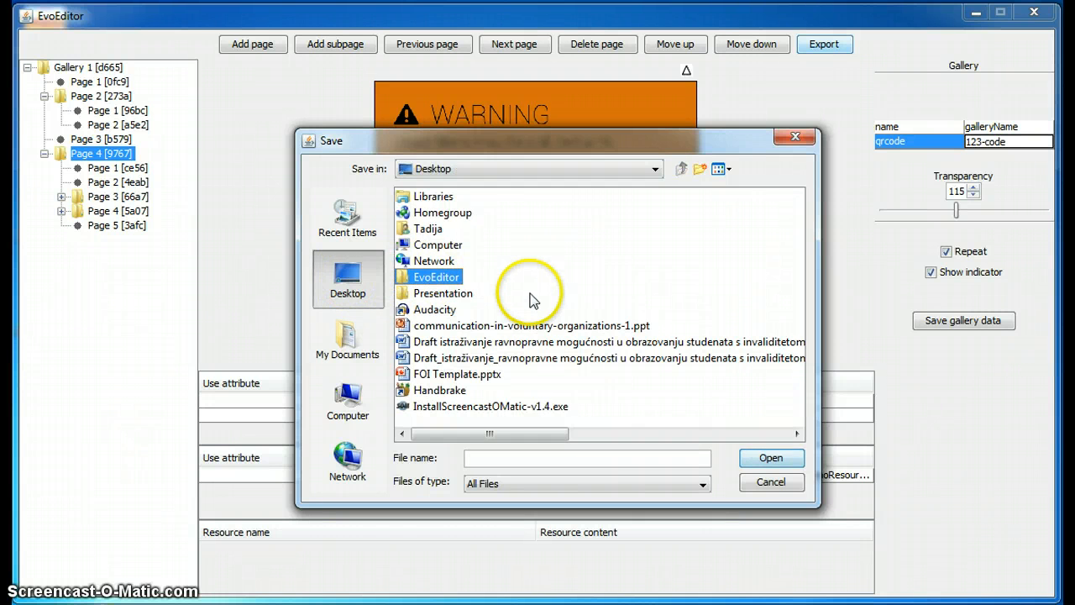
key(Return)
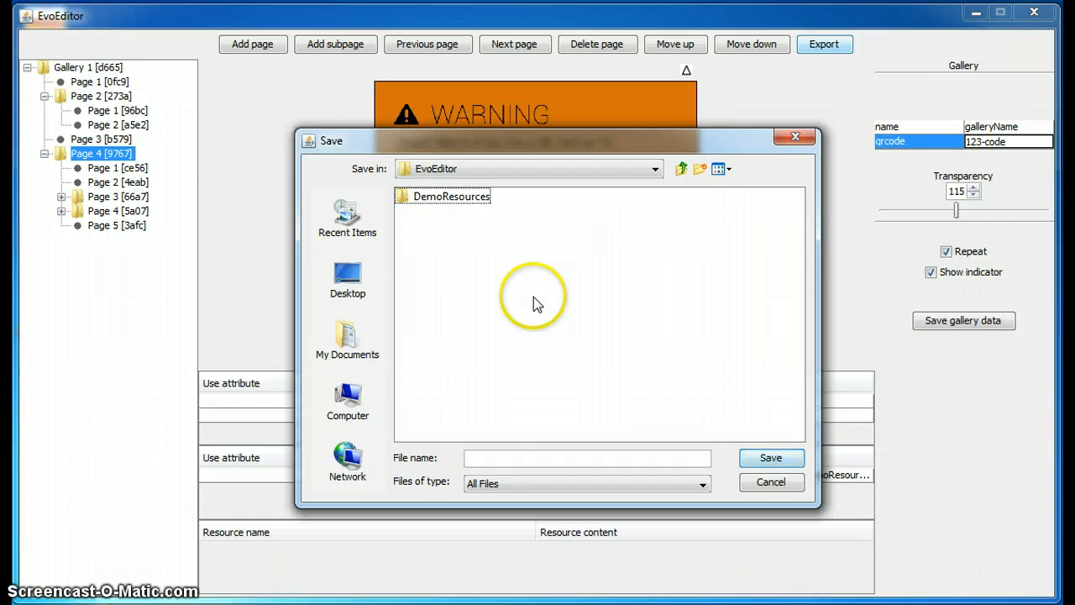
click(555, 457)
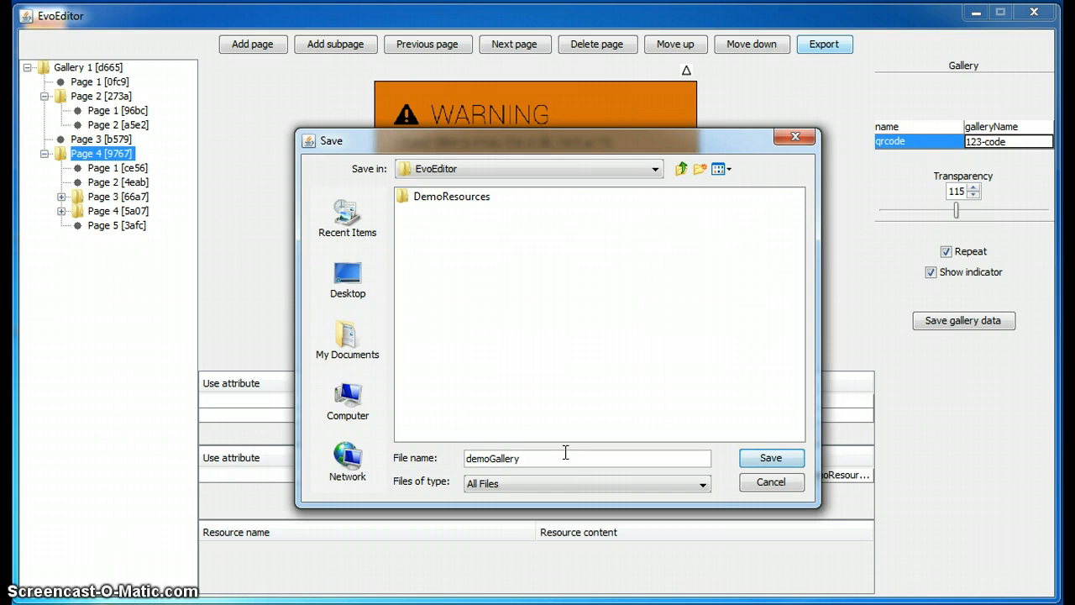
text(demoGallery)
key(Return)
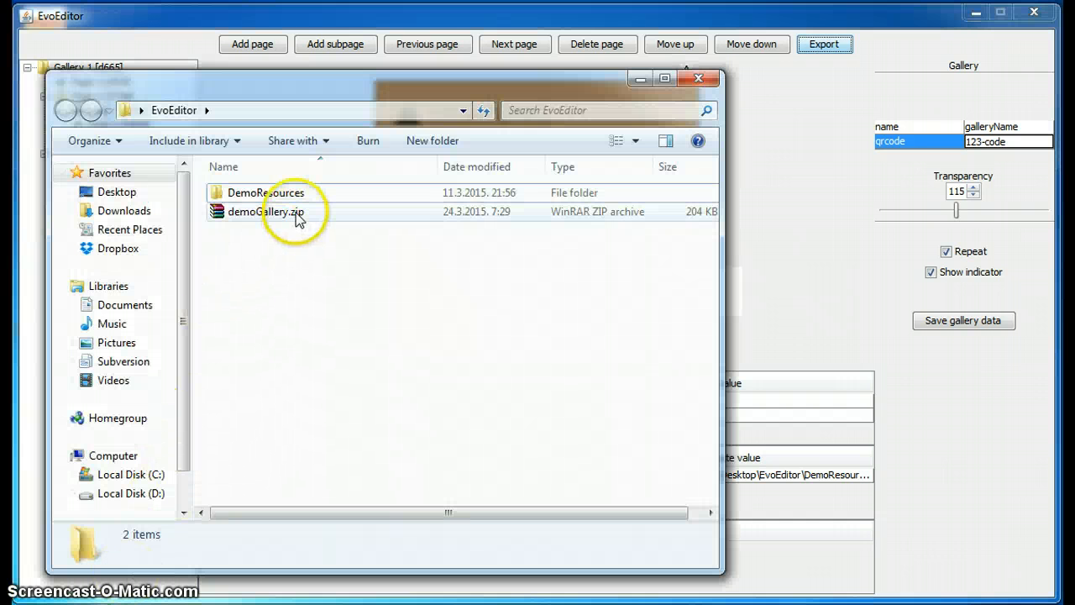
Extract the exported demoGallery.zip archive directly into the EvoEditor folder using WinRAR.
click(298, 217)
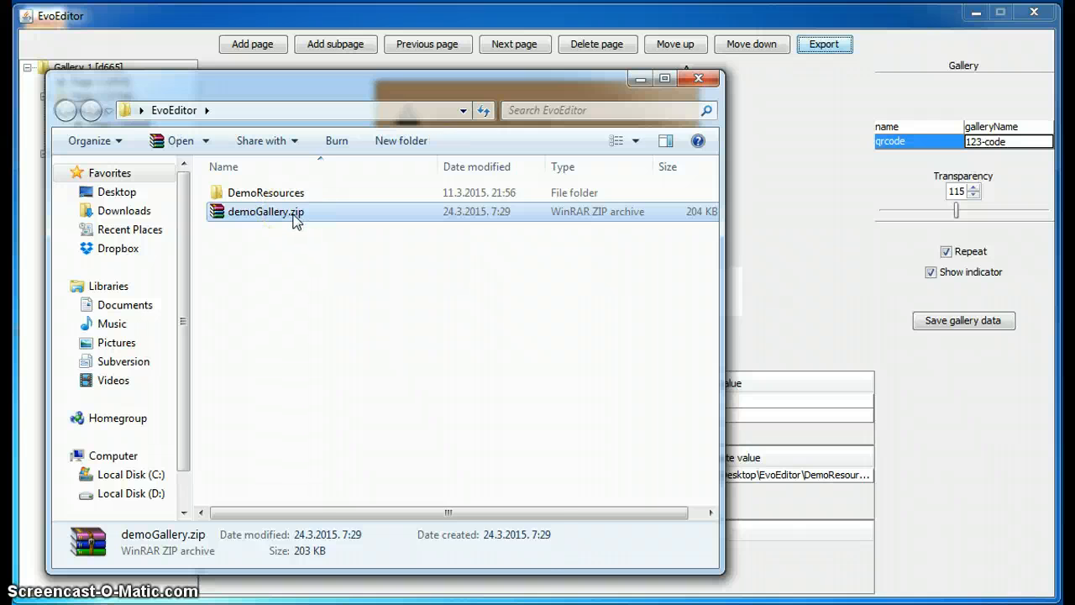
right_click(285, 213)
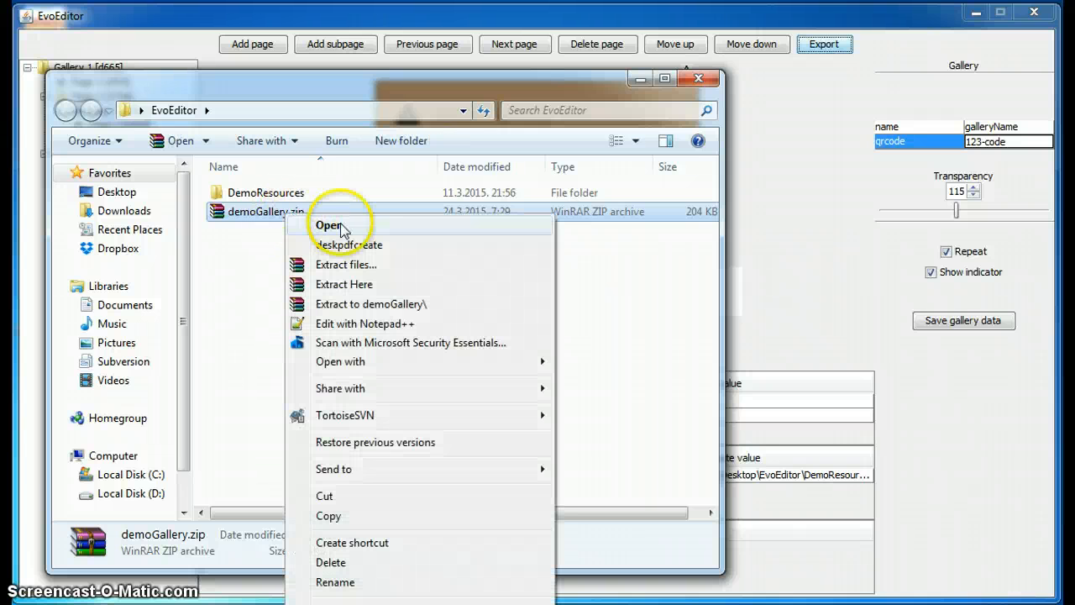
click(375, 286)
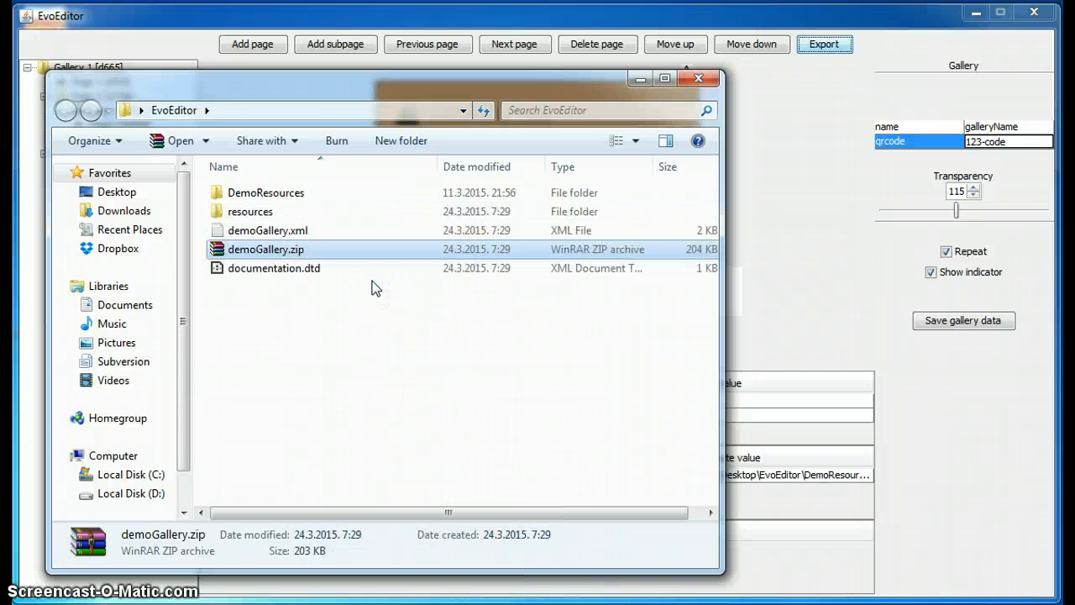
Open the extracted demoGallery.xml in Notepad++ and examine the page with the video resource, including its path.
double_click(297, 232)
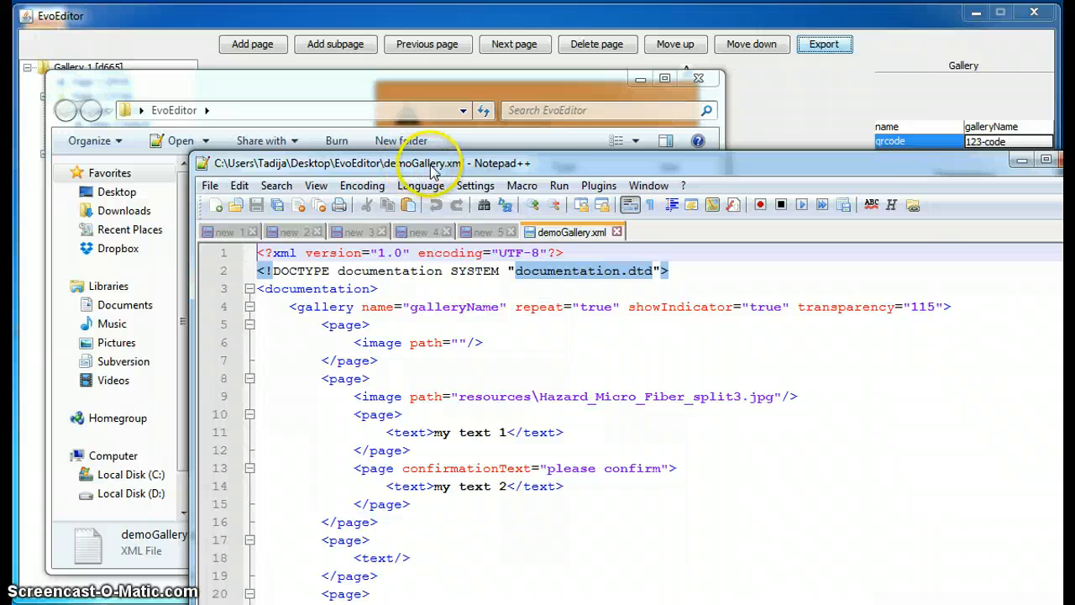
drag(432, 170, 357, 45)
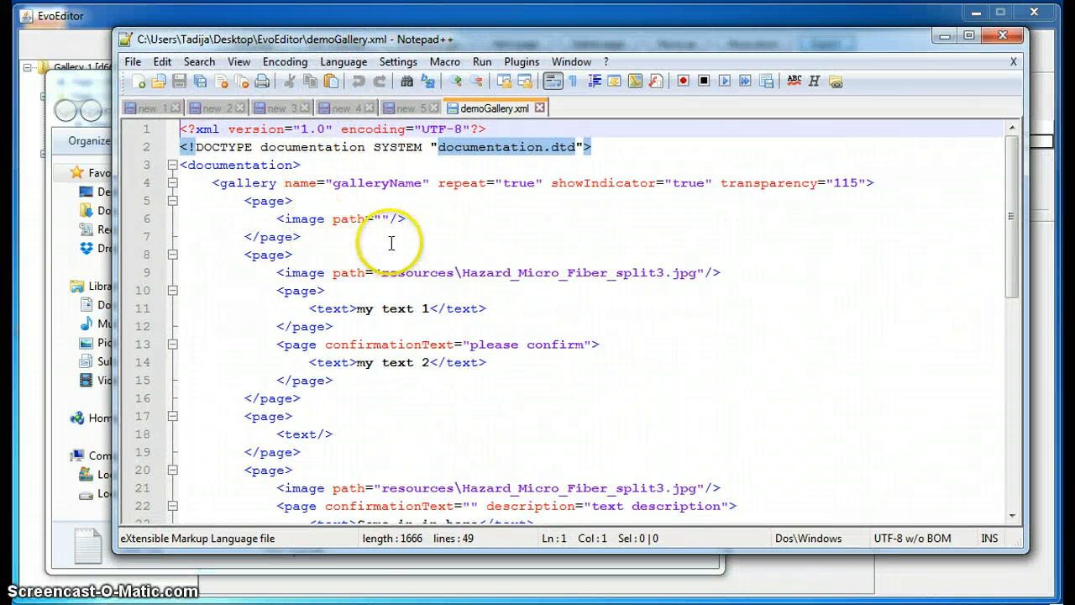
drag(1023, 195, 1008, 348)
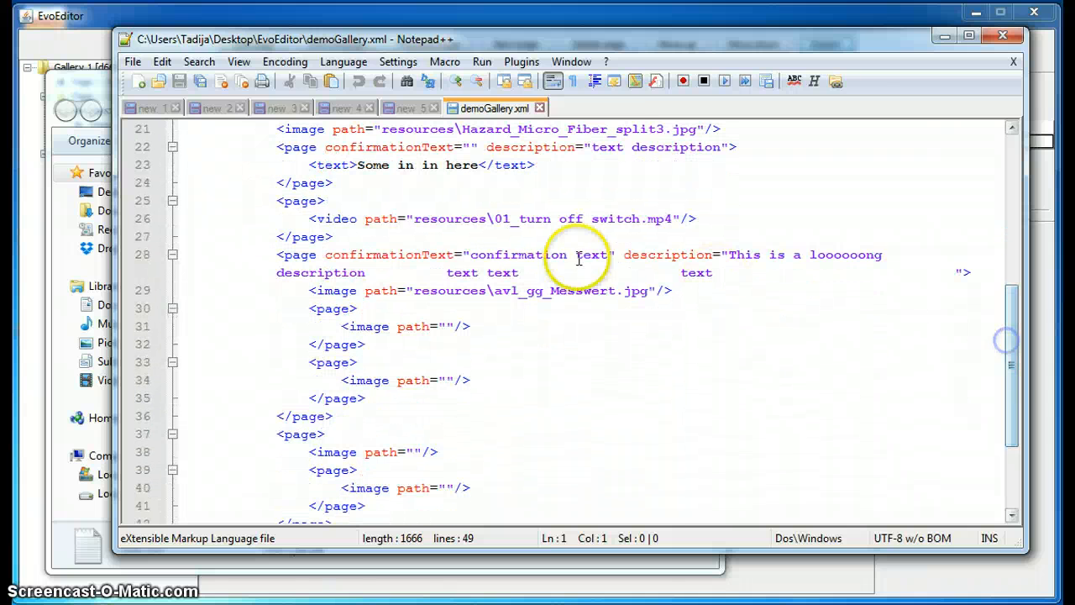
click(305, 201)
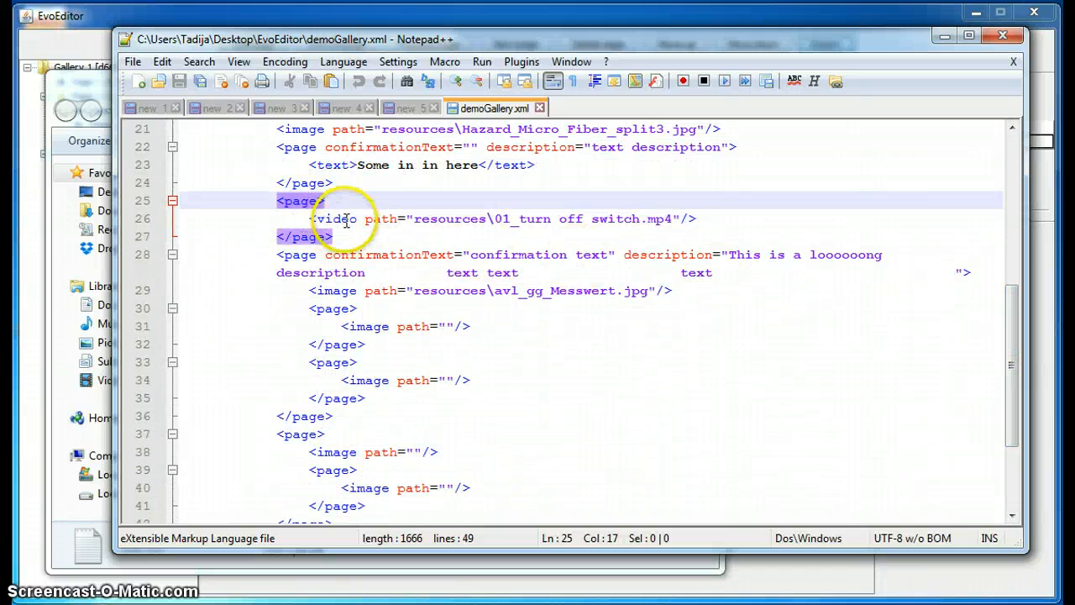
click(339, 220)
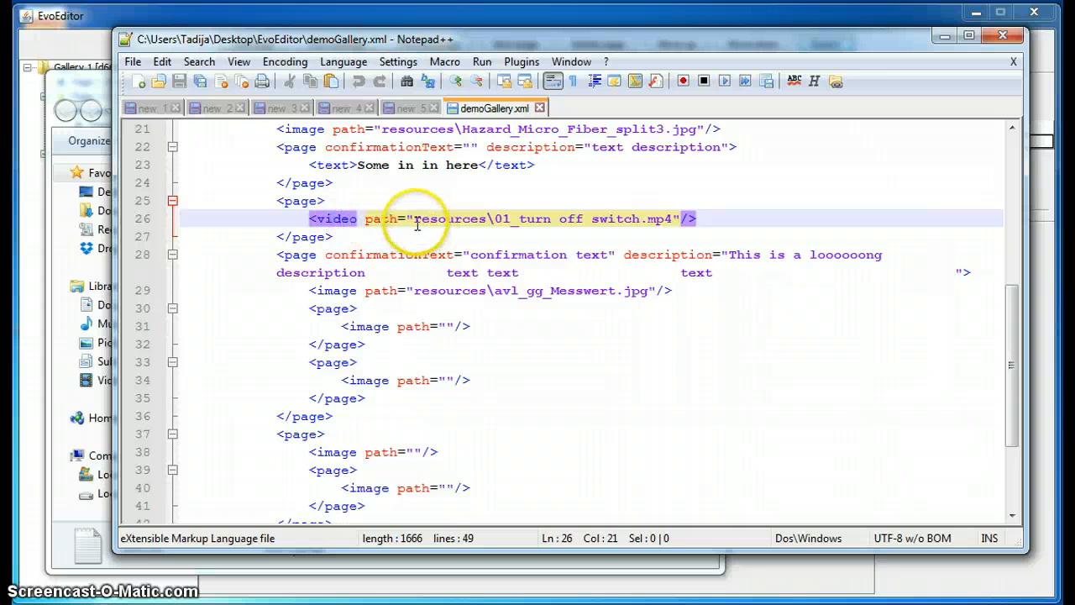
drag(413, 221, 680, 219)
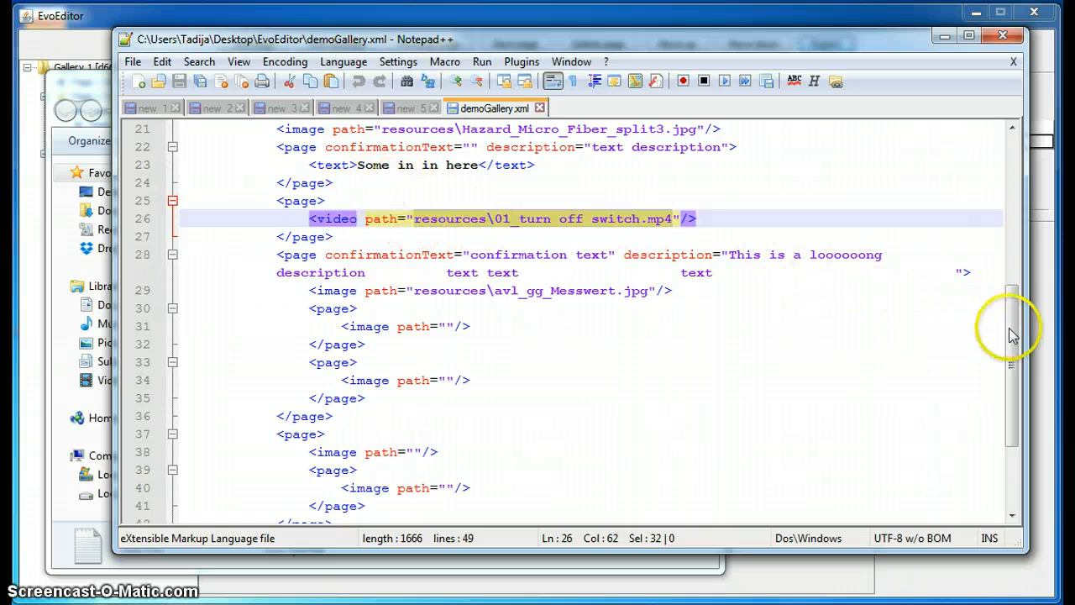
Examine the description attribute of the page that holds the avl_gg_Messwert.jpg image in the XML.
drag(1010, 336, 1013, 305)
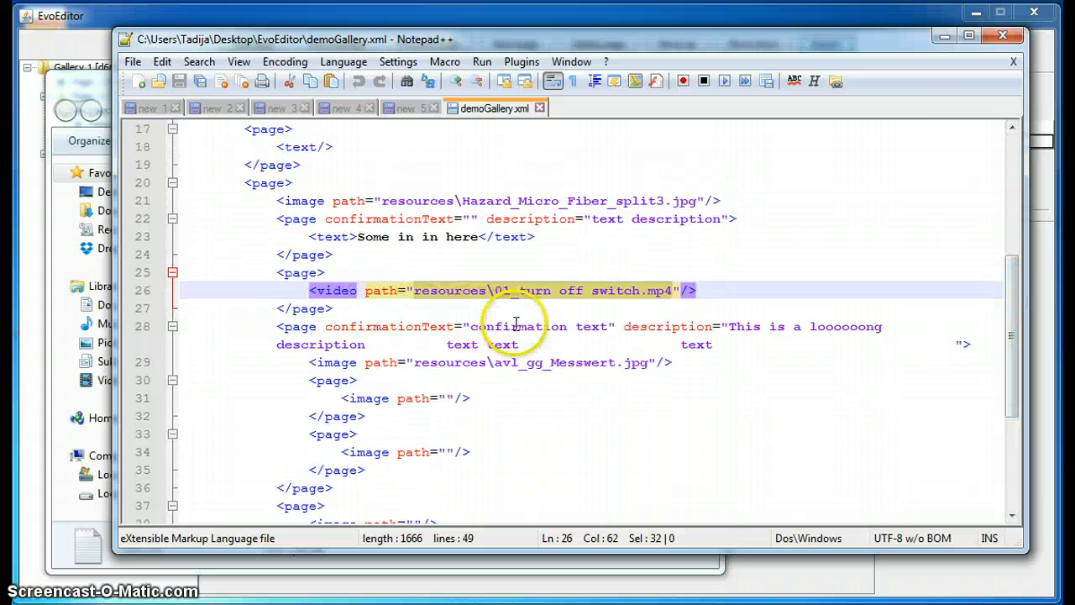
click(729, 328)
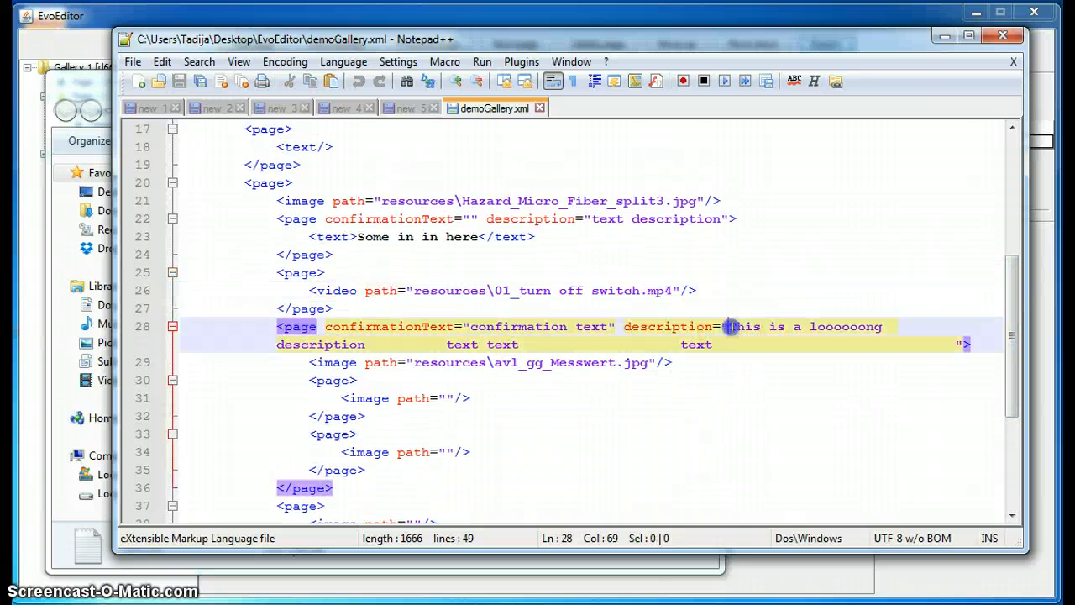
drag(731, 327, 731, 344)
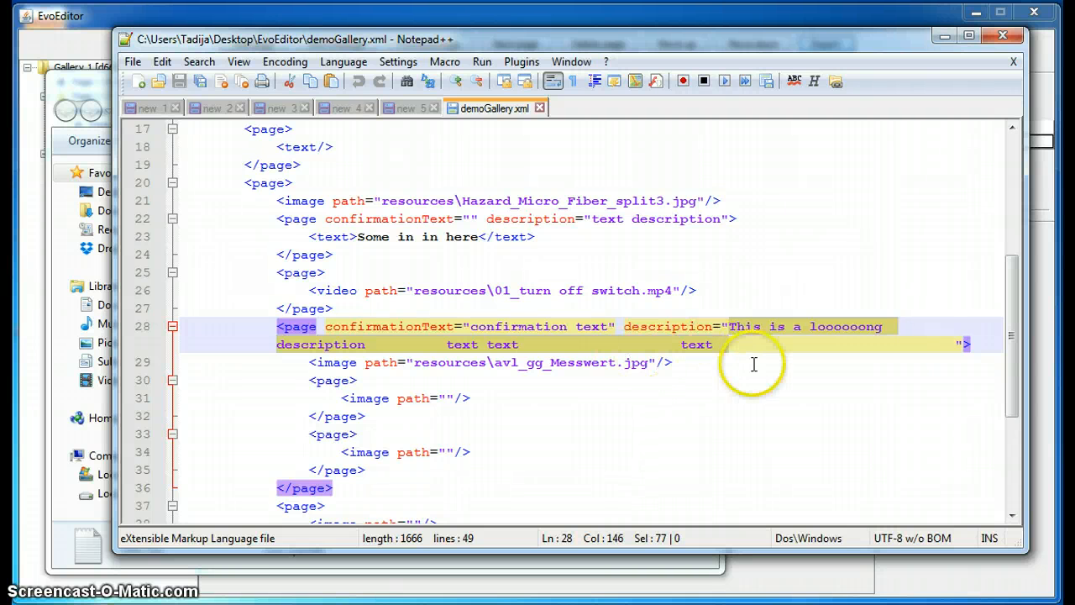
Fold the last top-level page block in the XML and examine the text contents of the second page's two subpages.
drag(1007, 334, 983, 269)
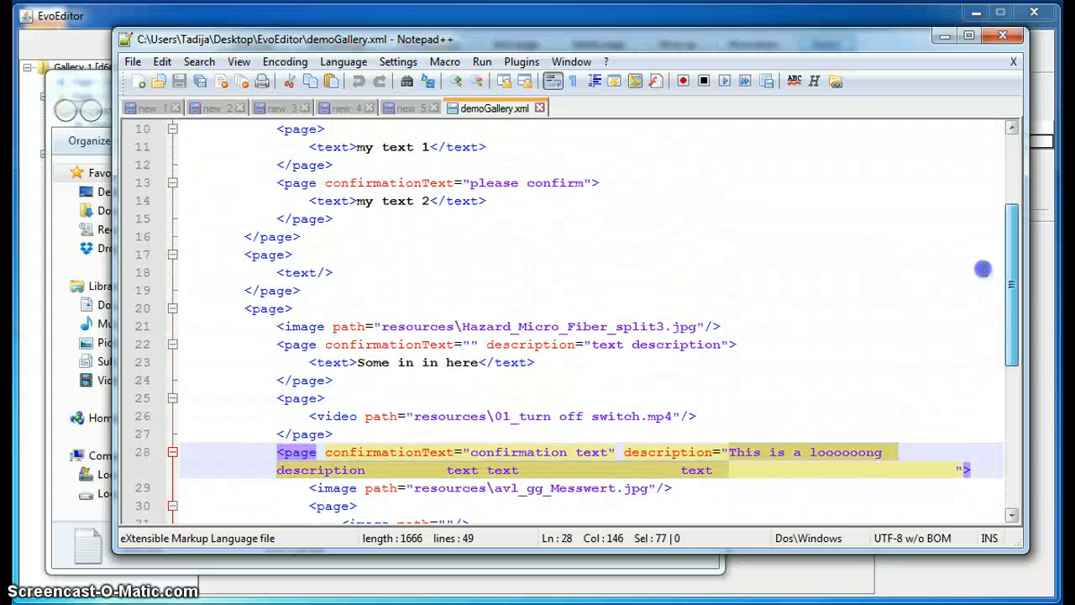
click(273, 309)
click(293, 344)
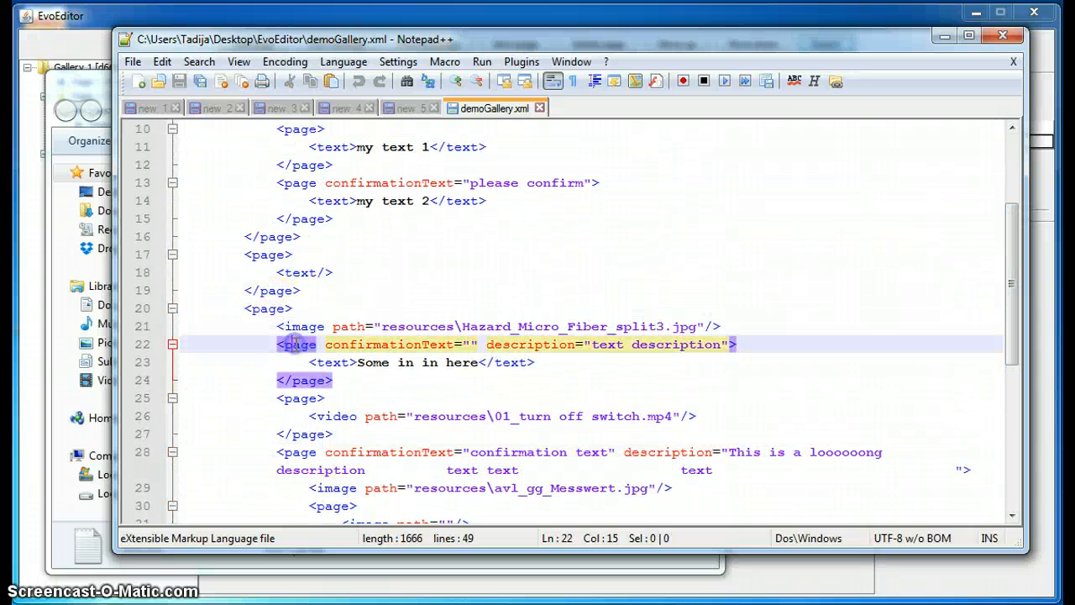
click(172, 309)
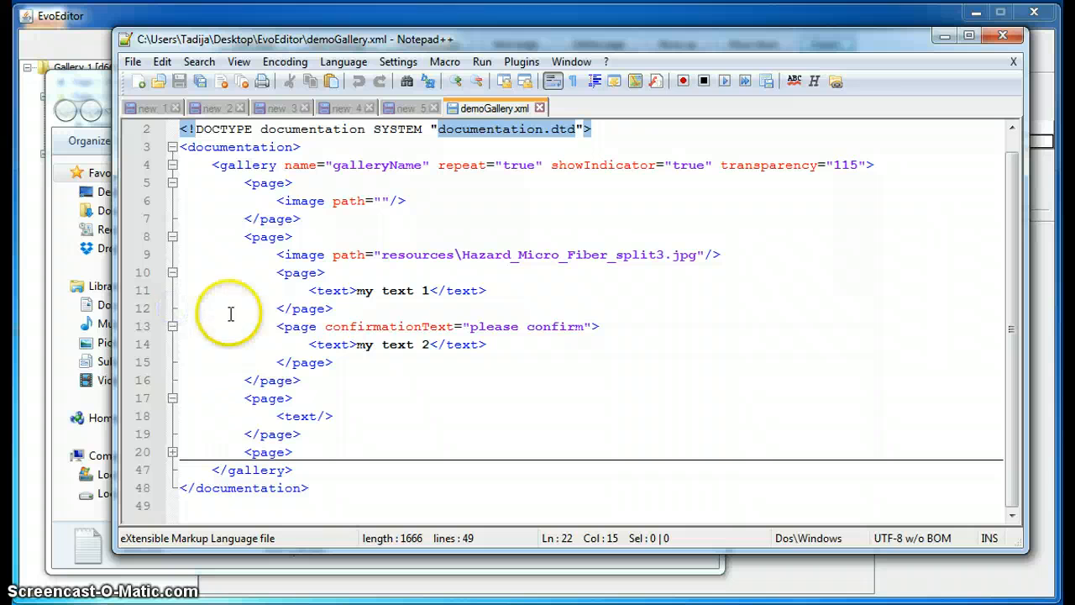
click(394, 293)
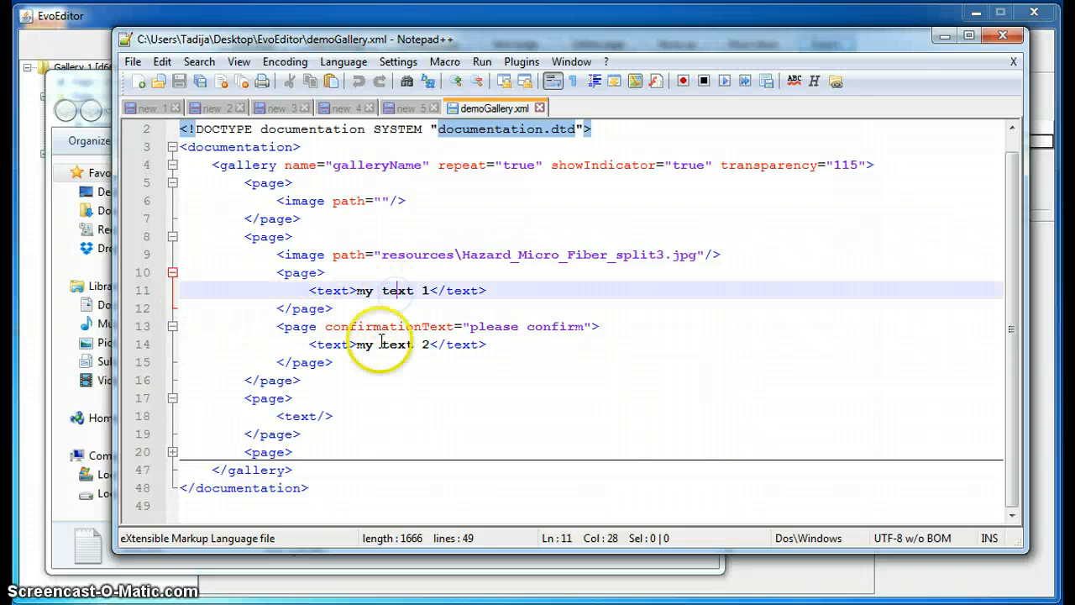
drag(357, 344, 424, 344)
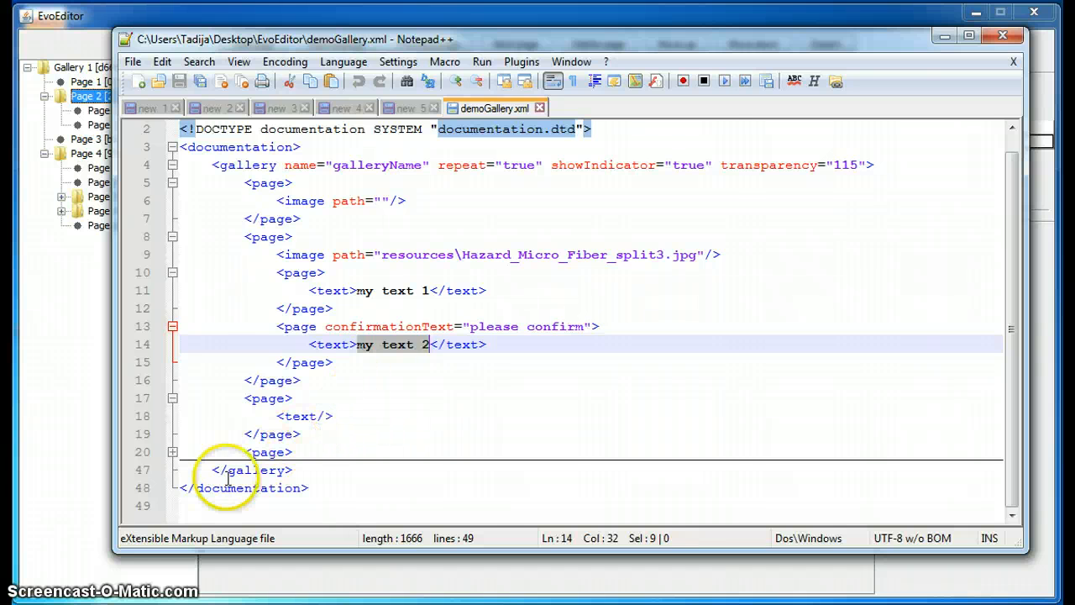
Switch to the EvoEditor folder in Windows Explorer and check the exported media in the resources folder and the documentation.dtd file.
click(84, 603)
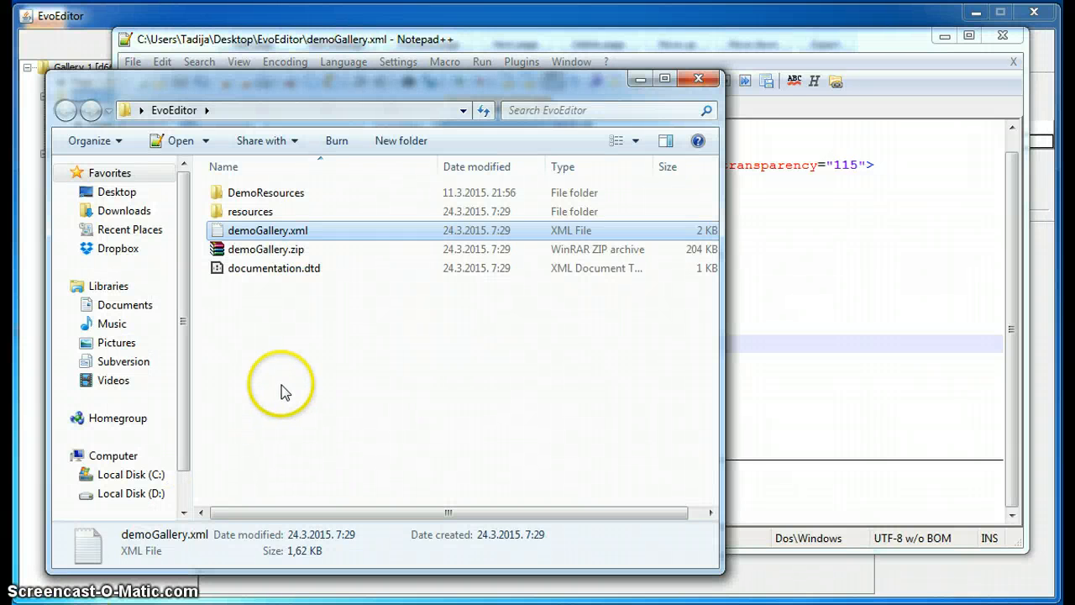
double_click(260, 215)
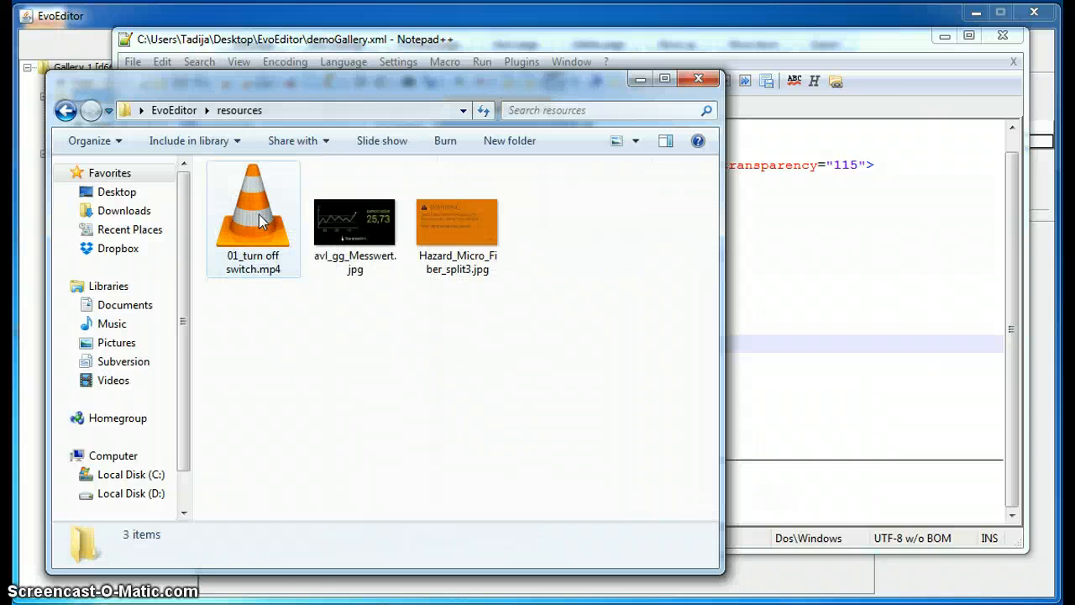
click(455, 261)
click(359, 259)
click(271, 259)
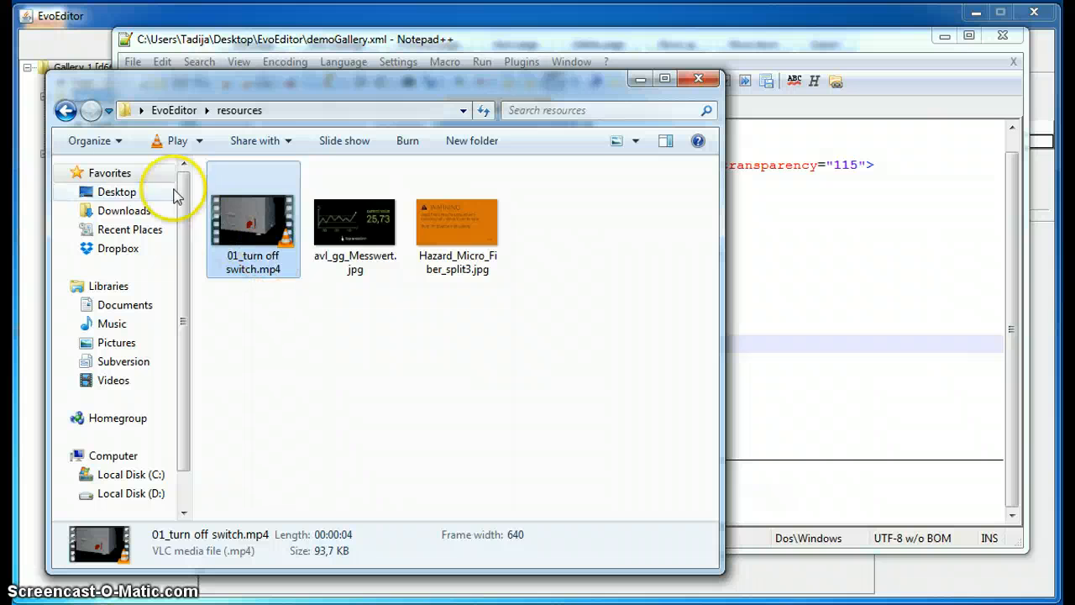
click(73, 116)
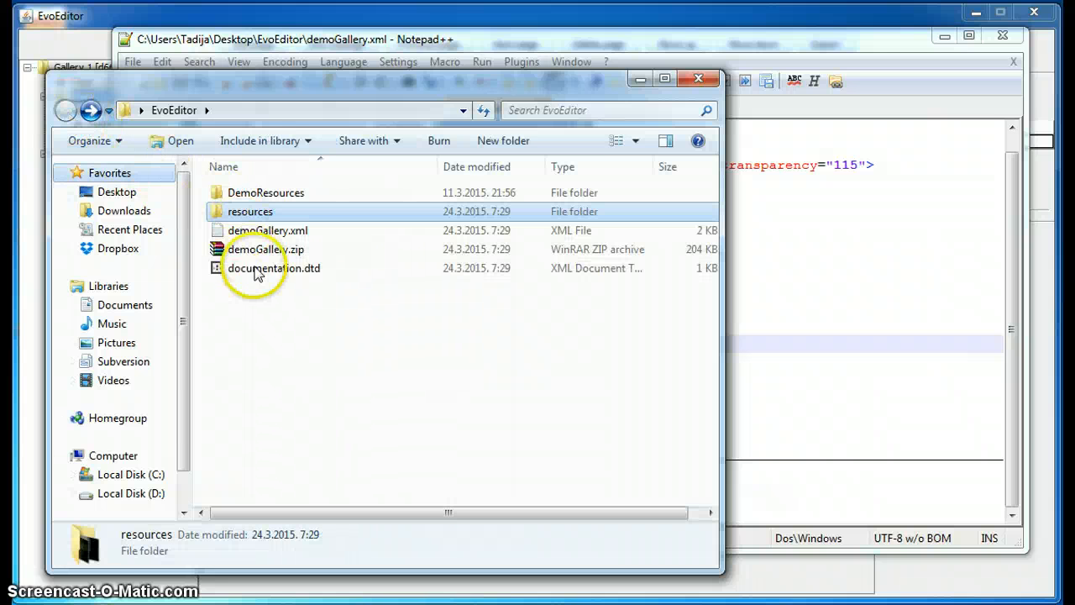
click(306, 280)
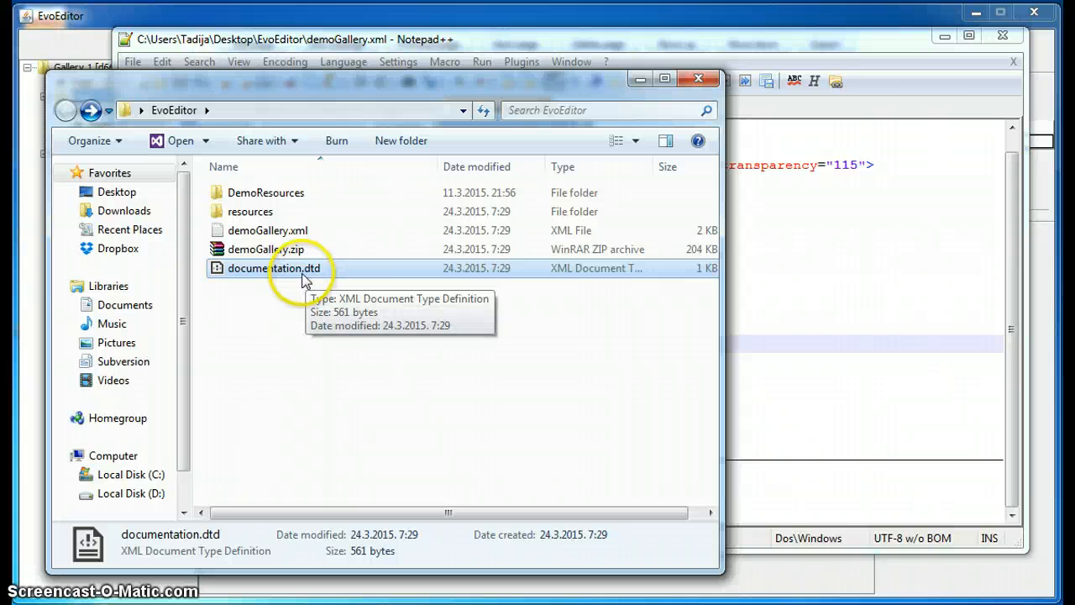
Minimise the folder and Notepad++ windows to return to EvoEditor and view top-level Page 1 [0fc9].
click(640, 79)
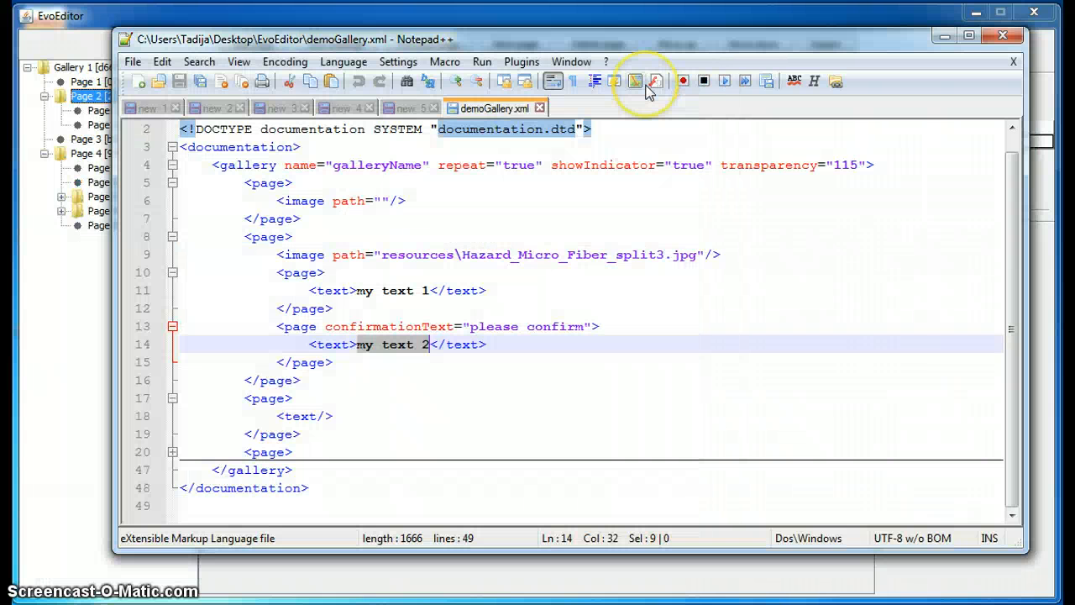
click(944, 35)
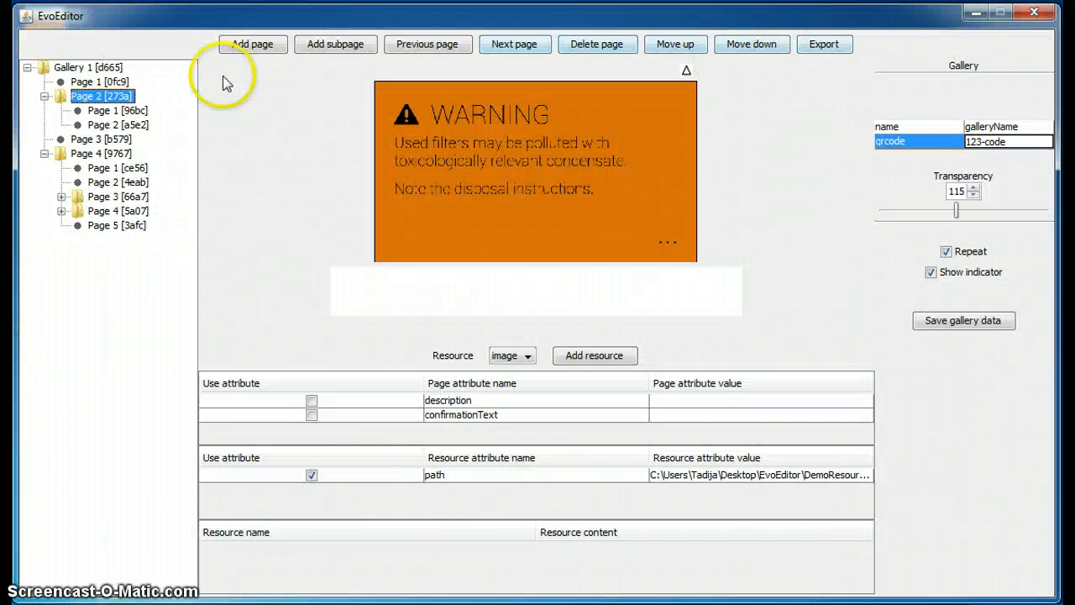
click(123, 84)
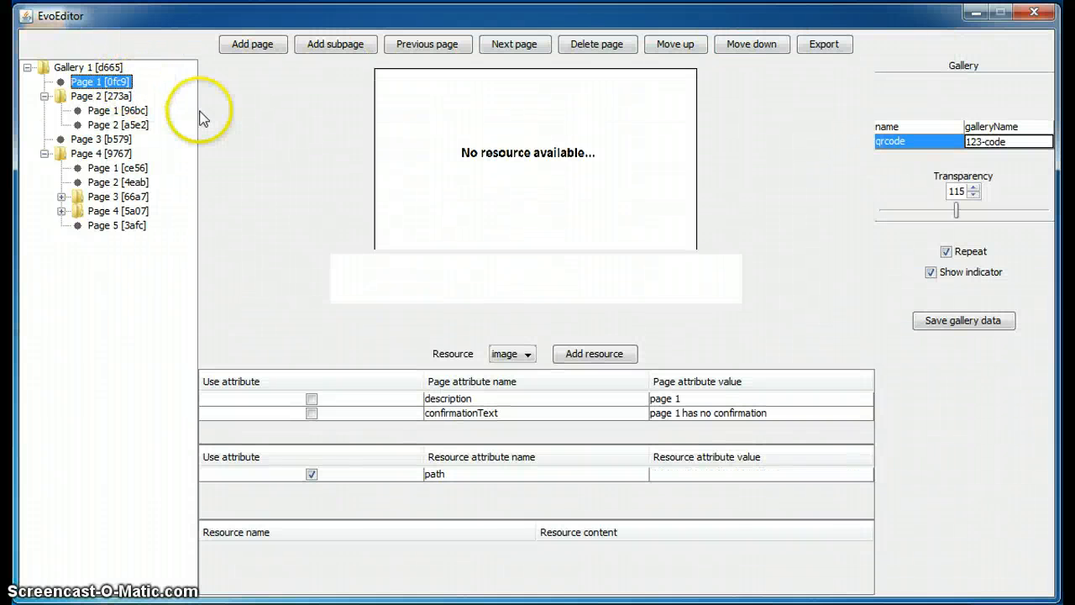